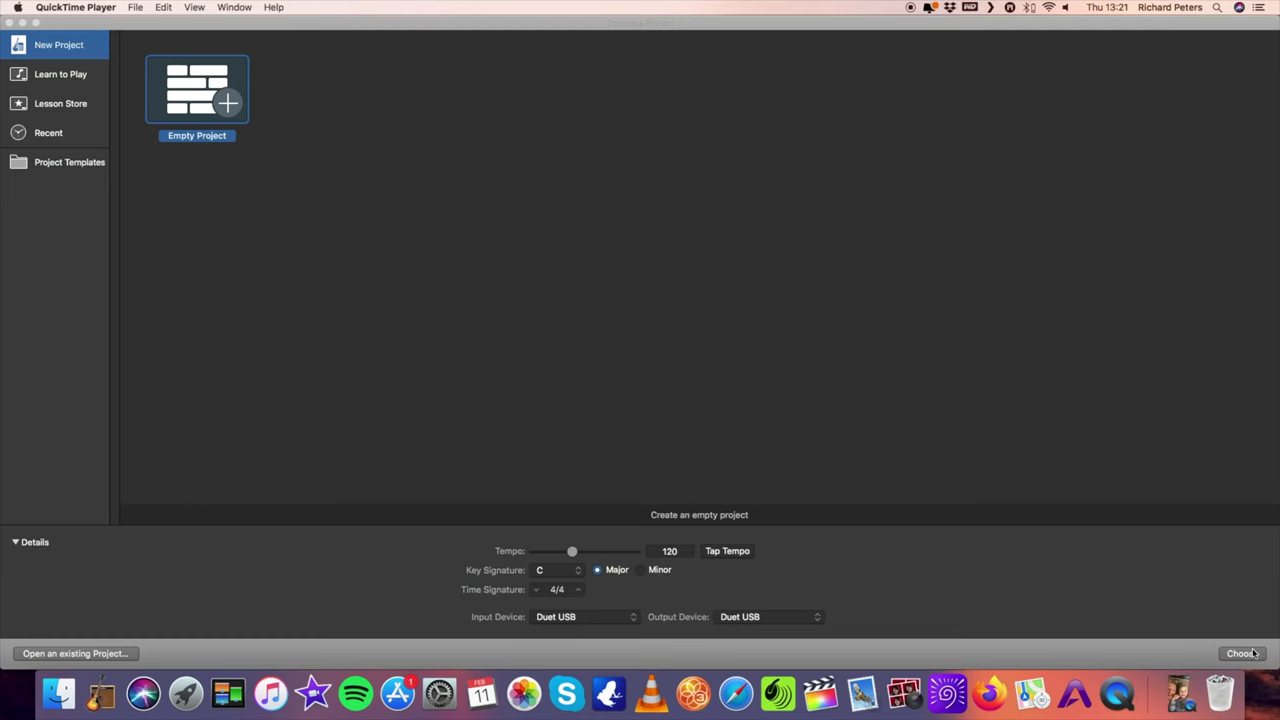
- Start an empty project with one Audio (microphone) track recording from Duet USB input 1
{"action": "left_click", "coordinate": [1252, 656]}
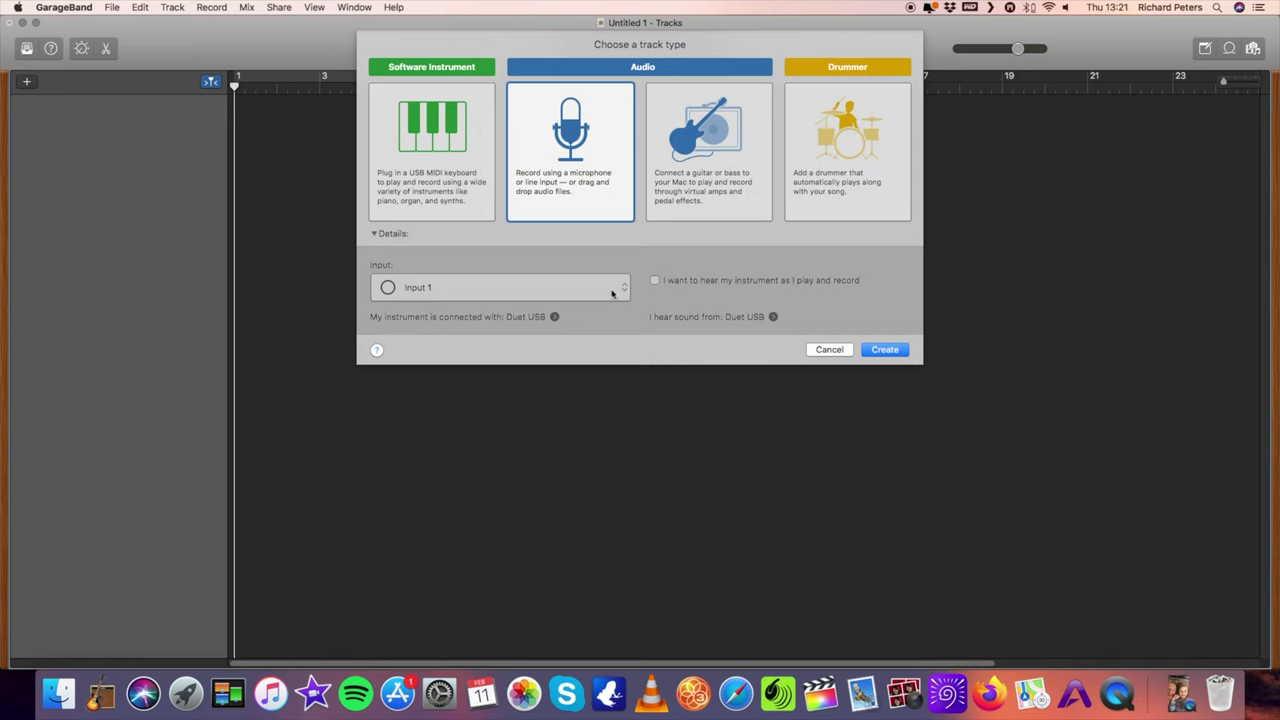
{"action": "left_click", "coordinate": [891, 356]}
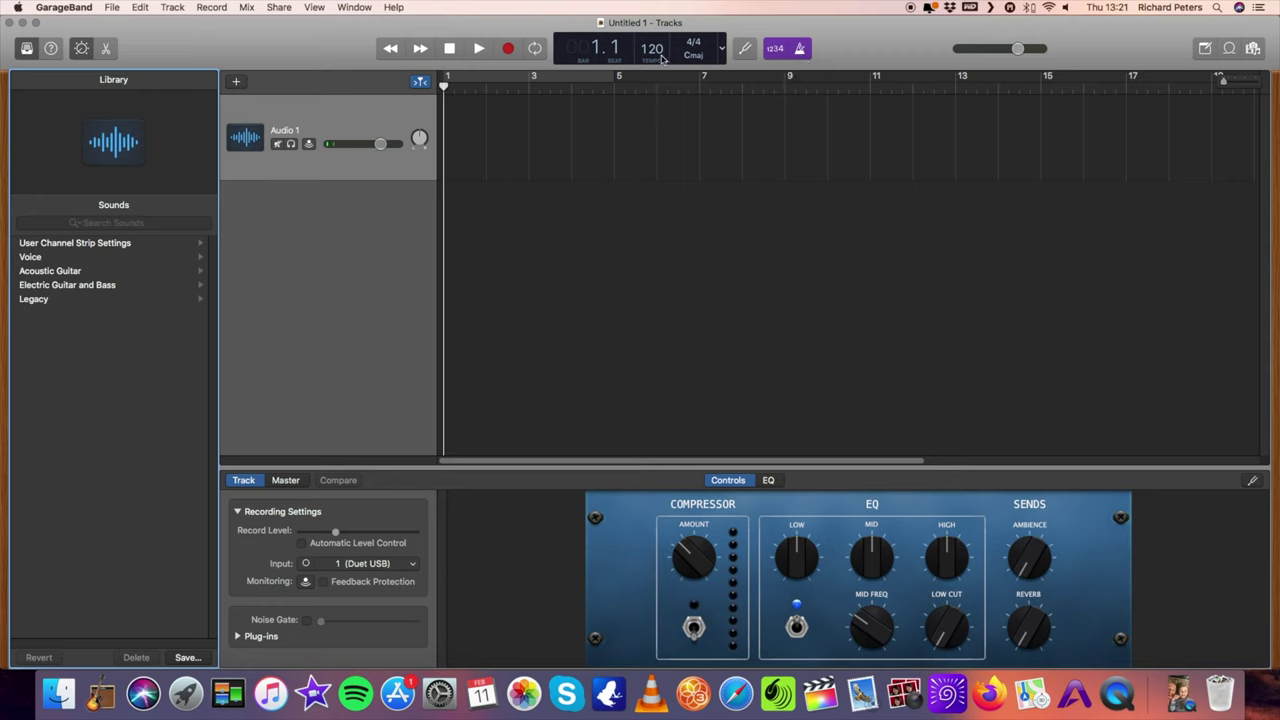
- Lower the project tempo to 88 bpm and return the playhead to the start
{"action": "left_click_drag", "start_coordinate": [660, 60], "coordinate": [659, 113]}
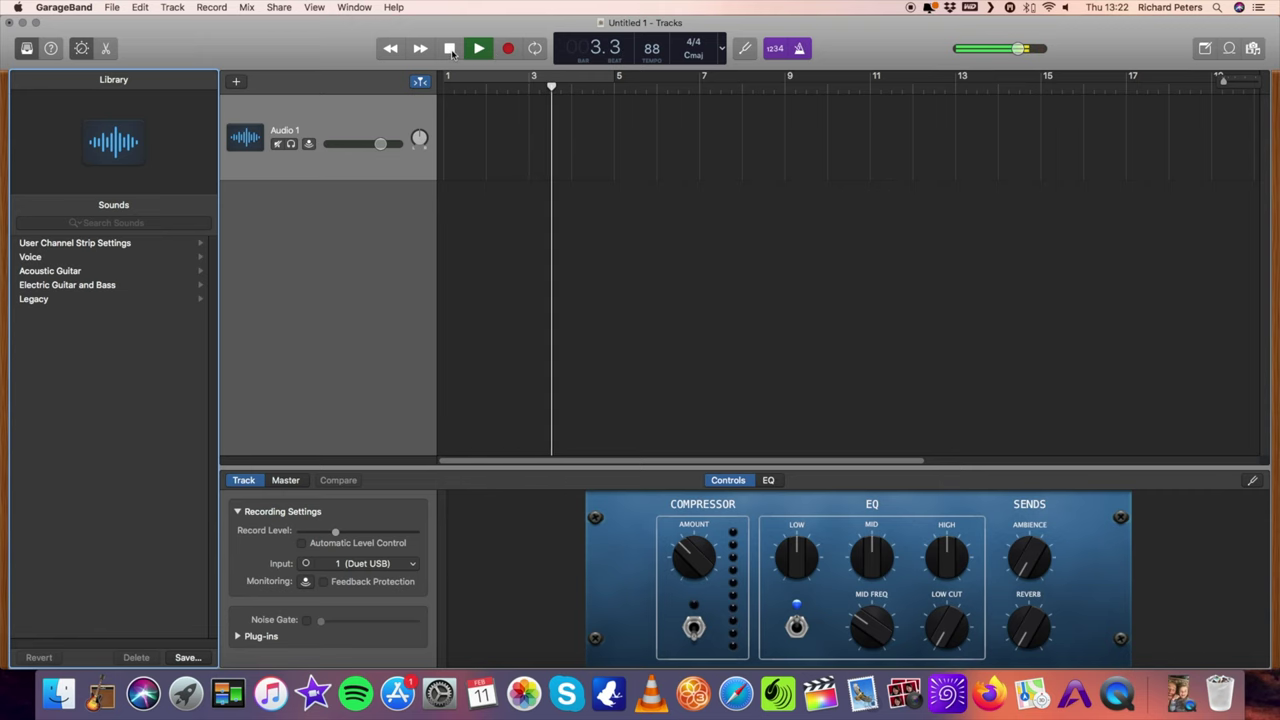
{"action": "left_click", "coordinate": [450, 49]}
{"action": "left_click", "coordinate": [450, 49]}
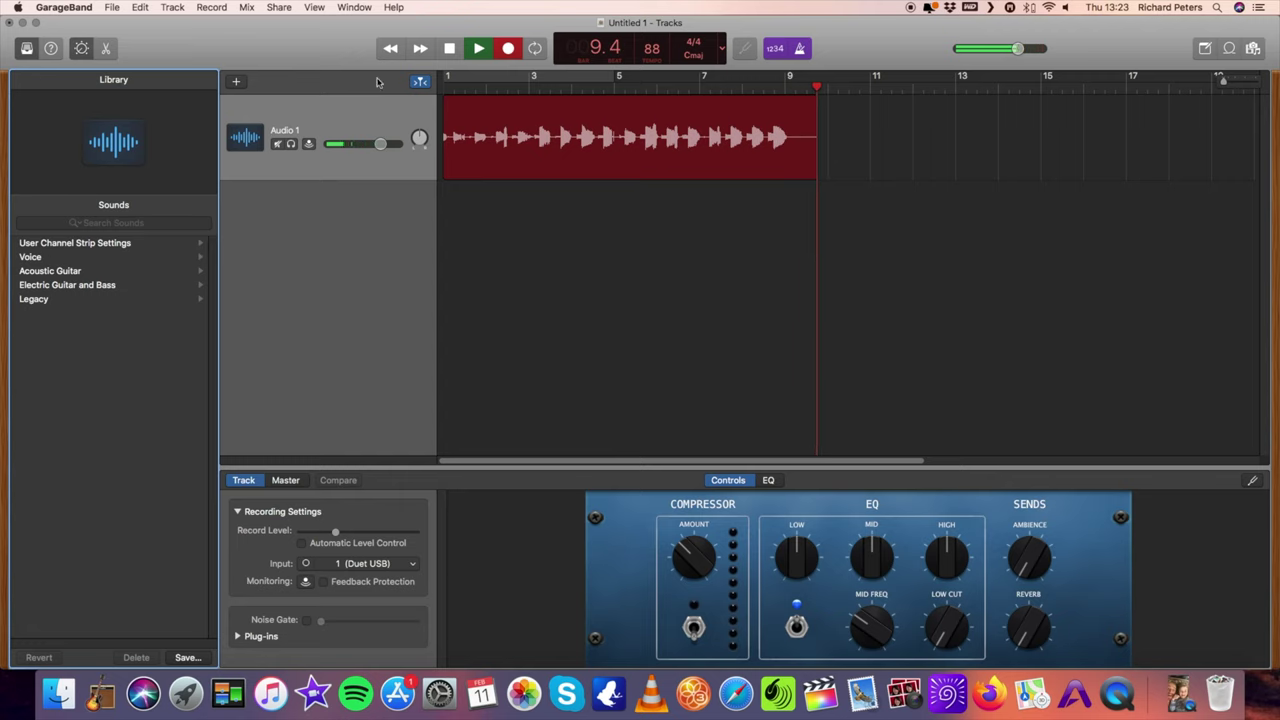
- Stop recording and trim the take to eight bars ending at bar 9
{"action": "left_click", "coordinate": [449, 48]}
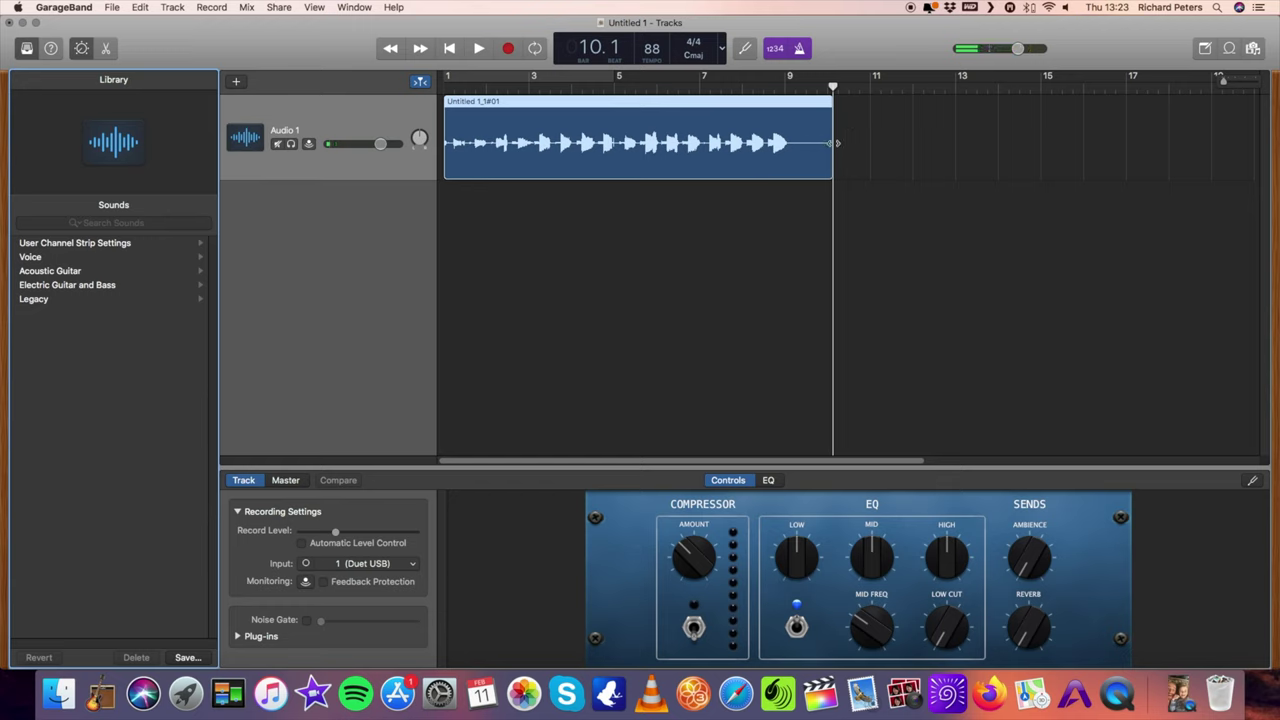
{"action": "left_click_drag", "start_coordinate": [835, 143], "coordinate": [820, 138]}
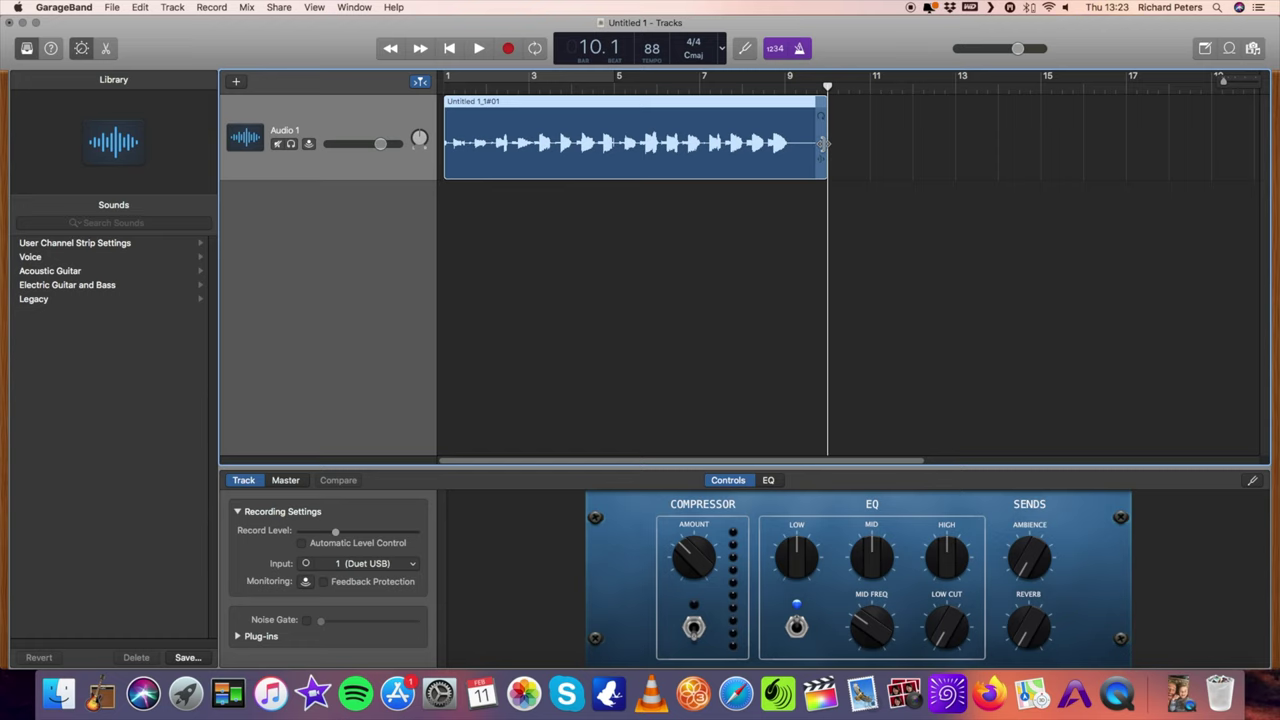
{"action": "left_click_drag", "start_coordinate": [826, 144], "coordinate": [786, 151]}
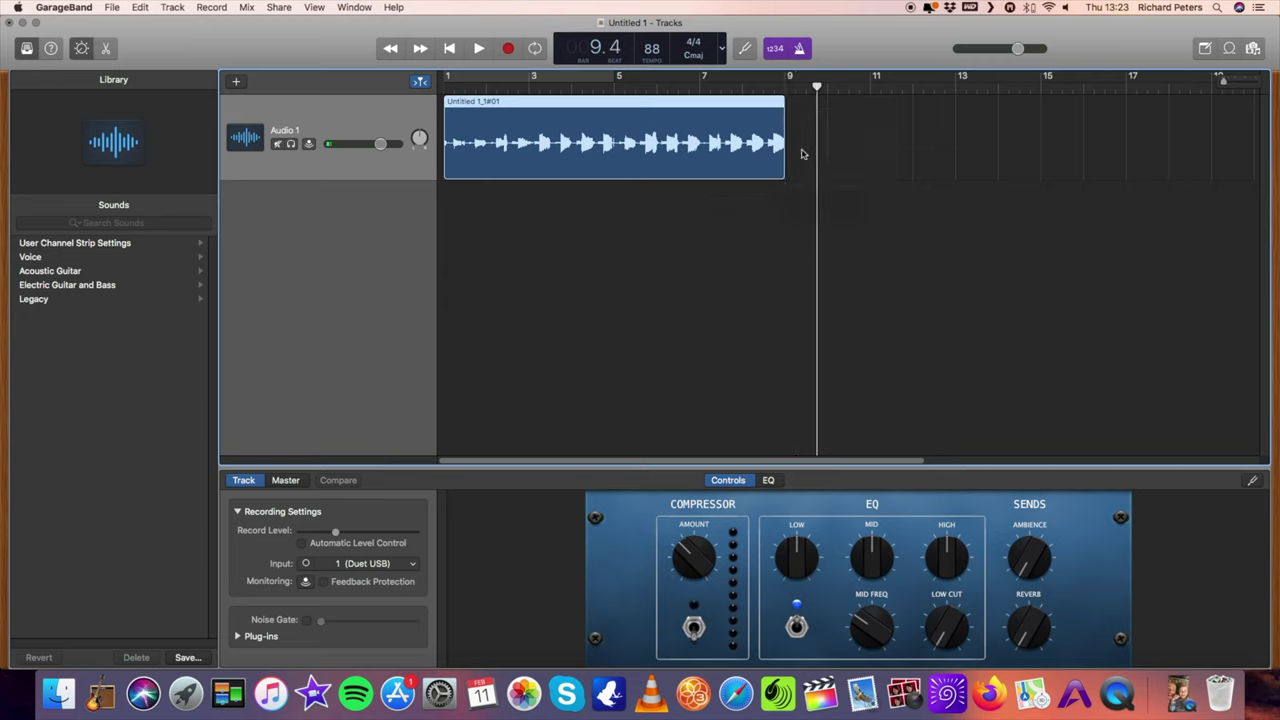
- Cycle bars 1–9 and play the take back with the metronome turned off
{"action": "left_click", "coordinate": [605, 77]}
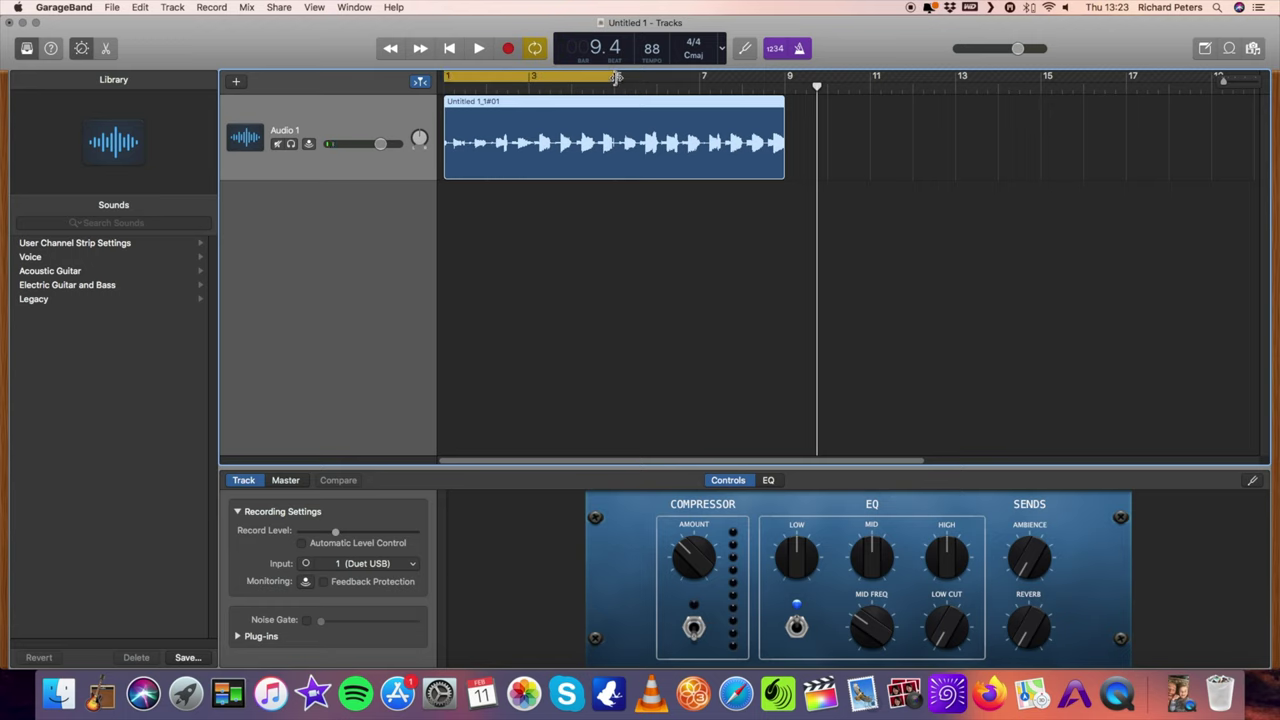
{"action": "left_click_drag", "start_coordinate": [617, 78], "coordinate": [788, 88]}
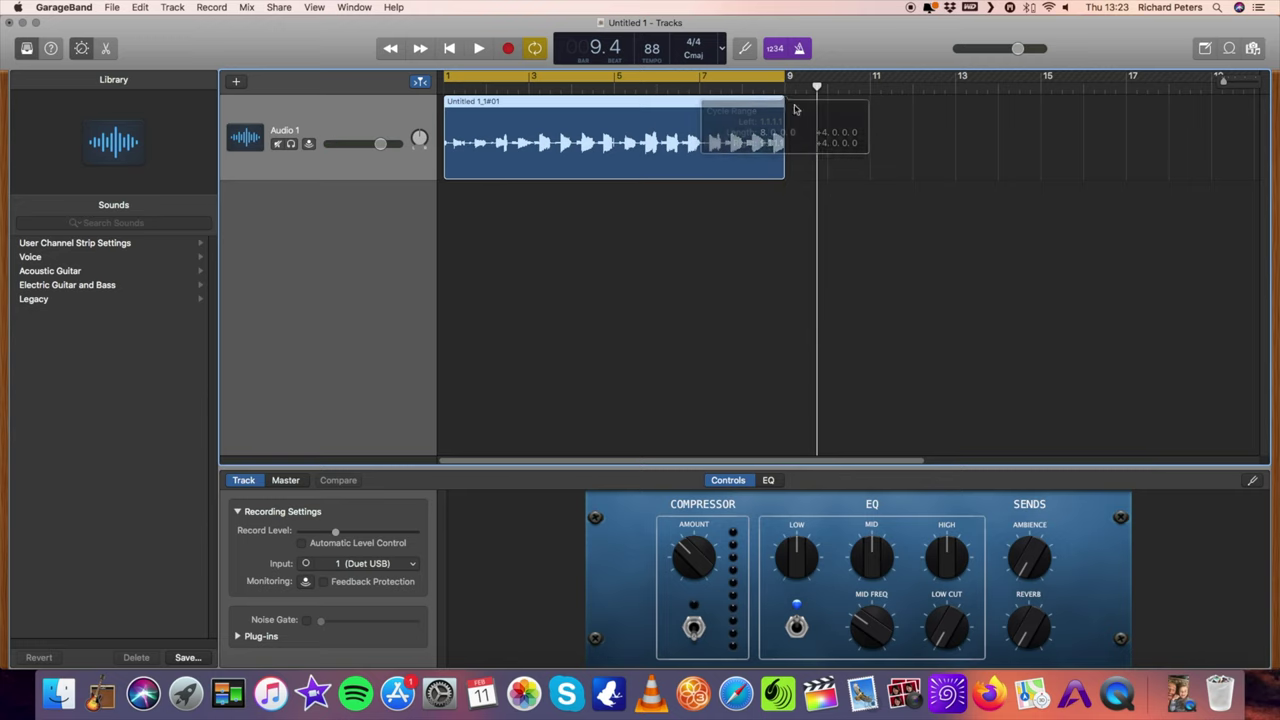
{"action": "left_click", "coordinate": [479, 49]}
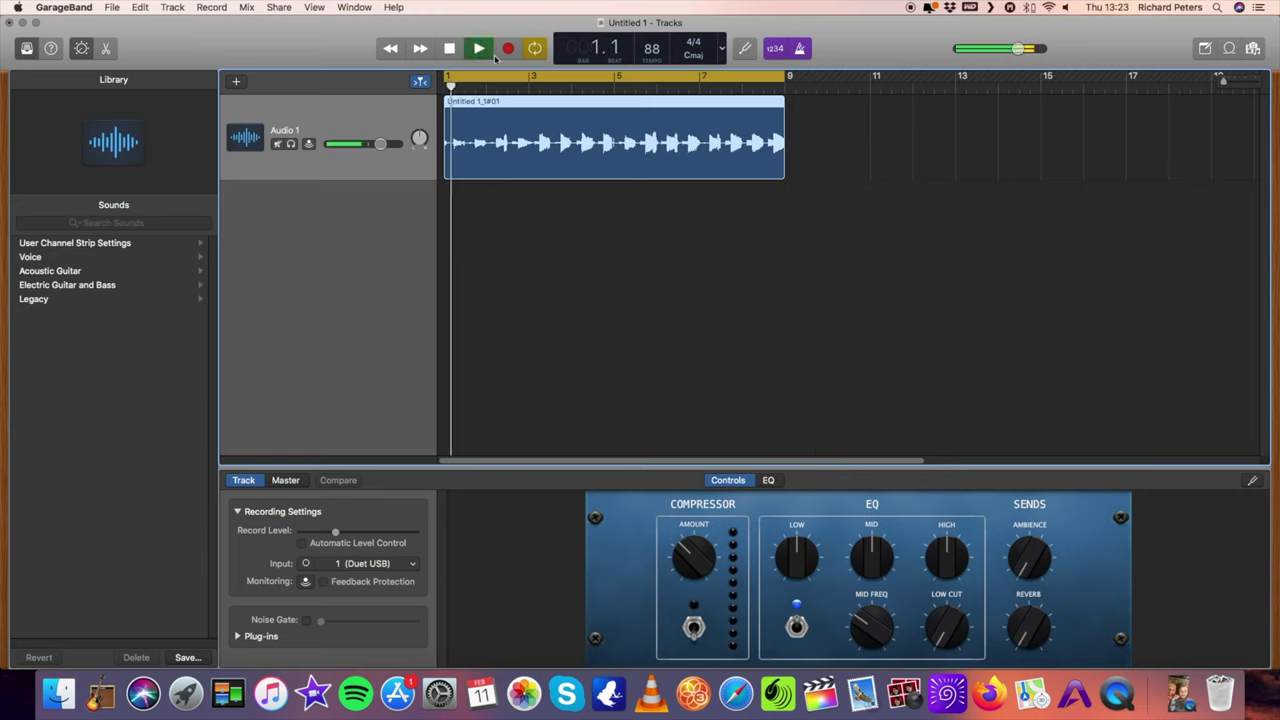
{"action": "left_click", "coordinate": [799, 50]}
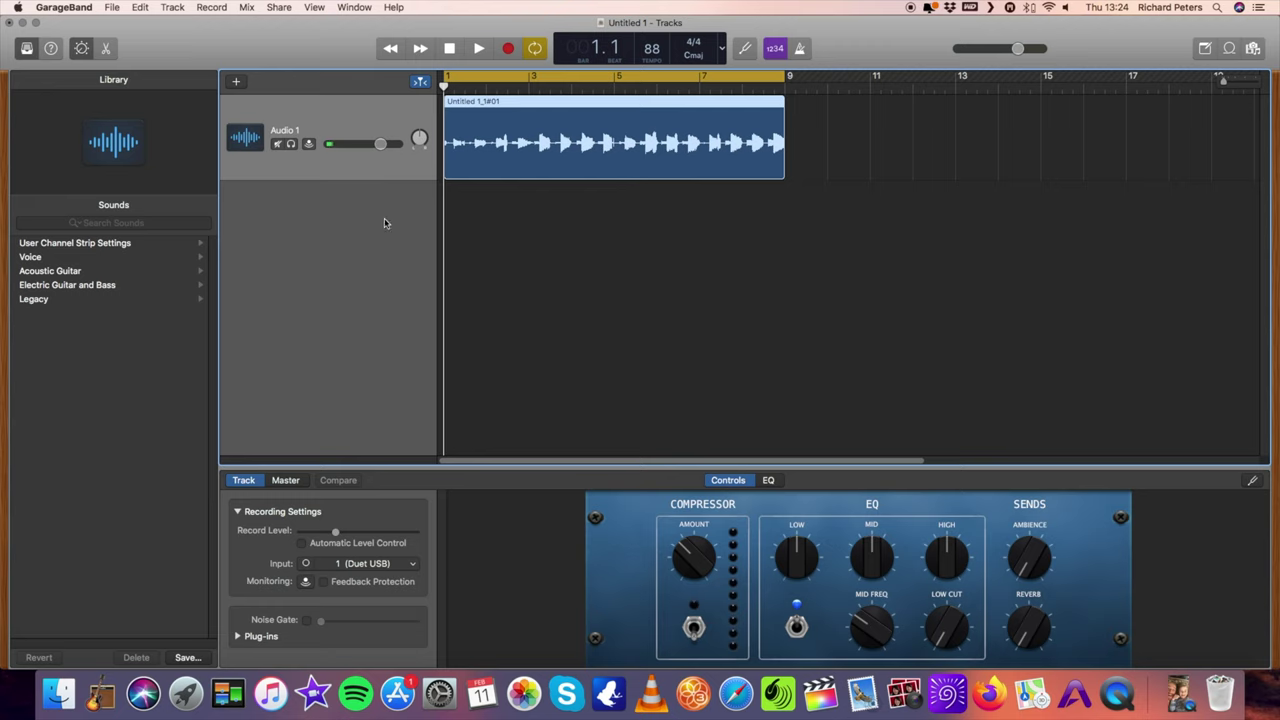
- Open the Audio 1 Channel EQ window and move it up so the tracks stay visible
{"action": "left_click", "coordinate": [262, 637]}
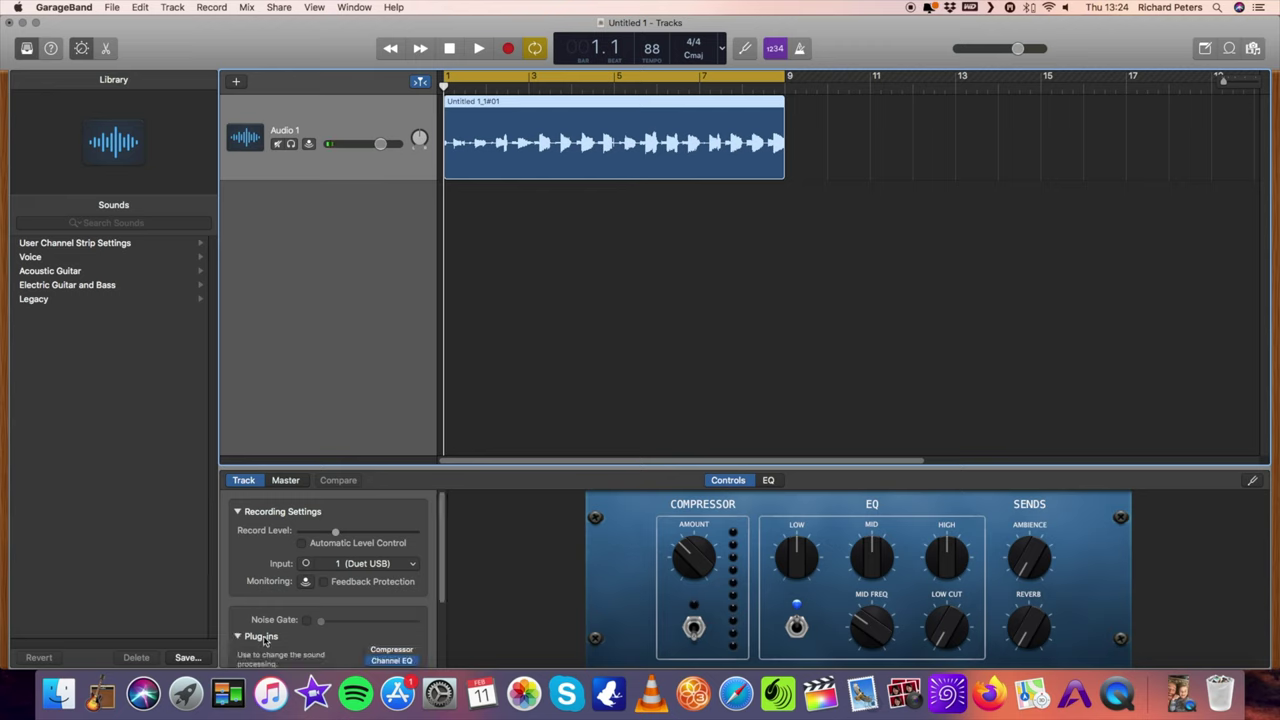
{"action": "scroll", "coordinate": [370, 550], "scroll_direction": "down", "scroll_amount": 3}
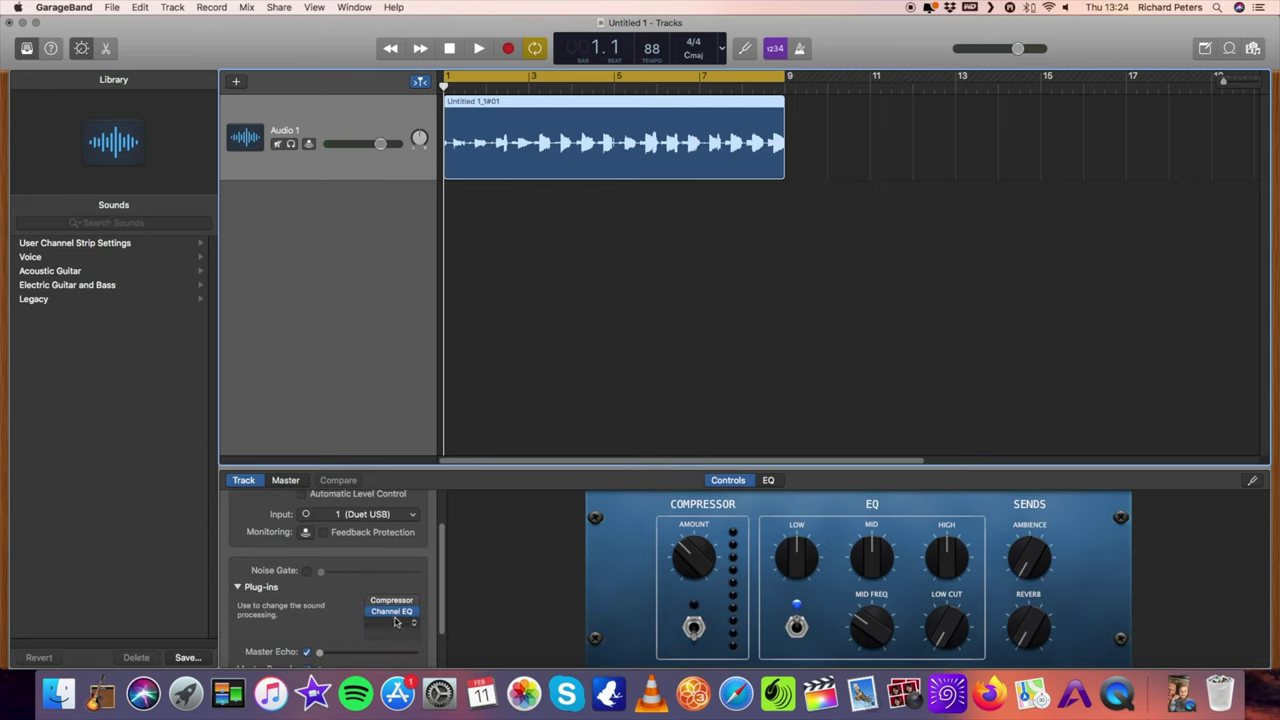
{"action": "left_click", "coordinate": [398, 612]}
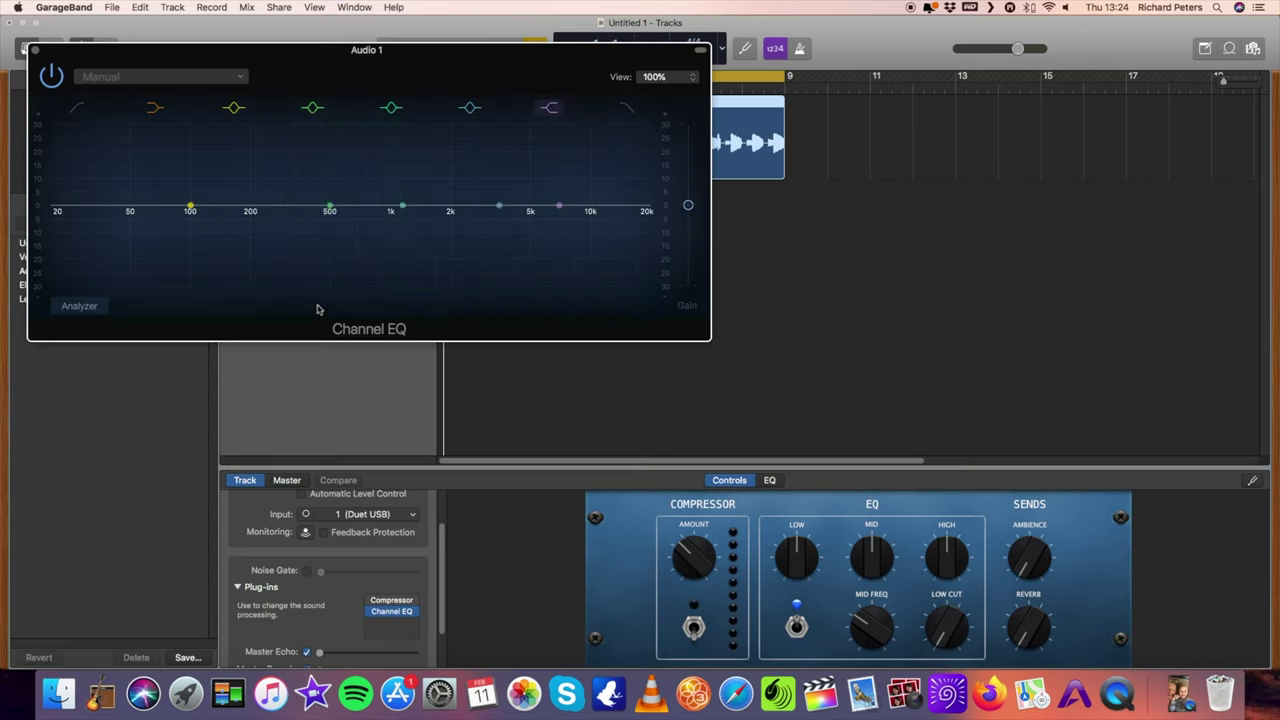
{"action": "left_click", "coordinate": [200, 78]}
{"action": "left_click", "coordinate": [284, 60]}
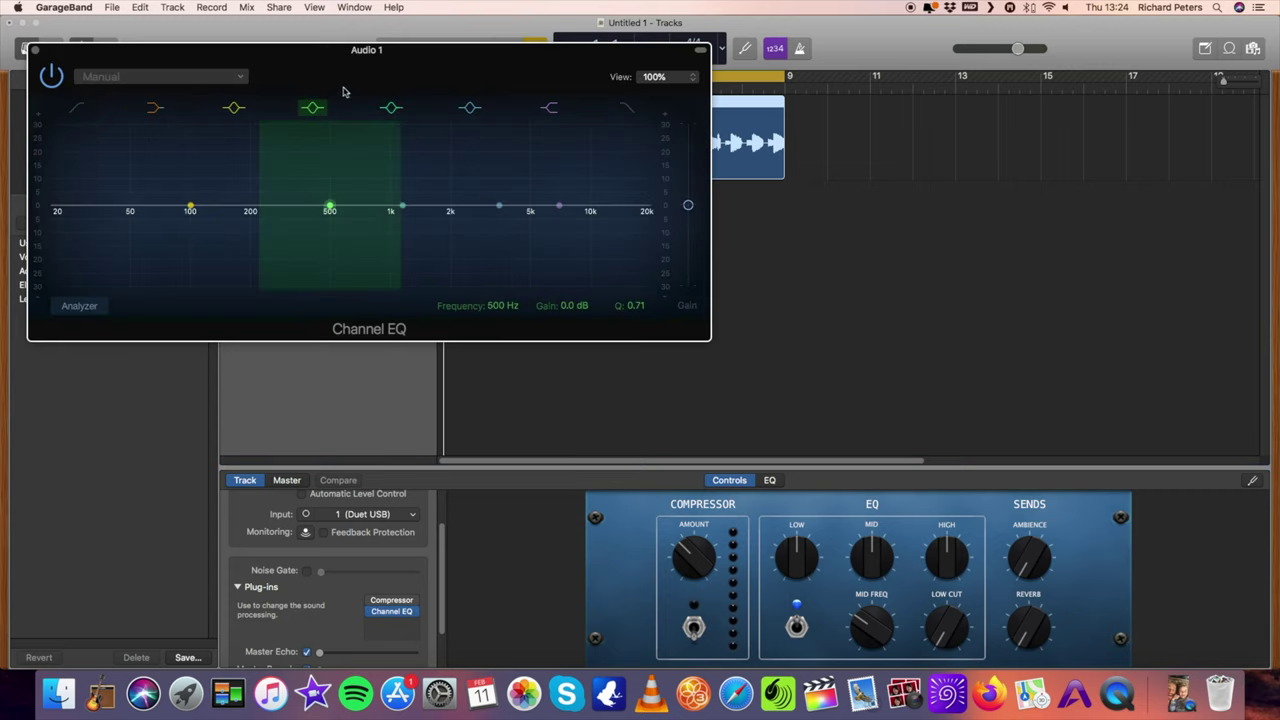
{"action": "left_click_drag", "start_coordinate": [379, 52], "coordinate": [507, 228]}
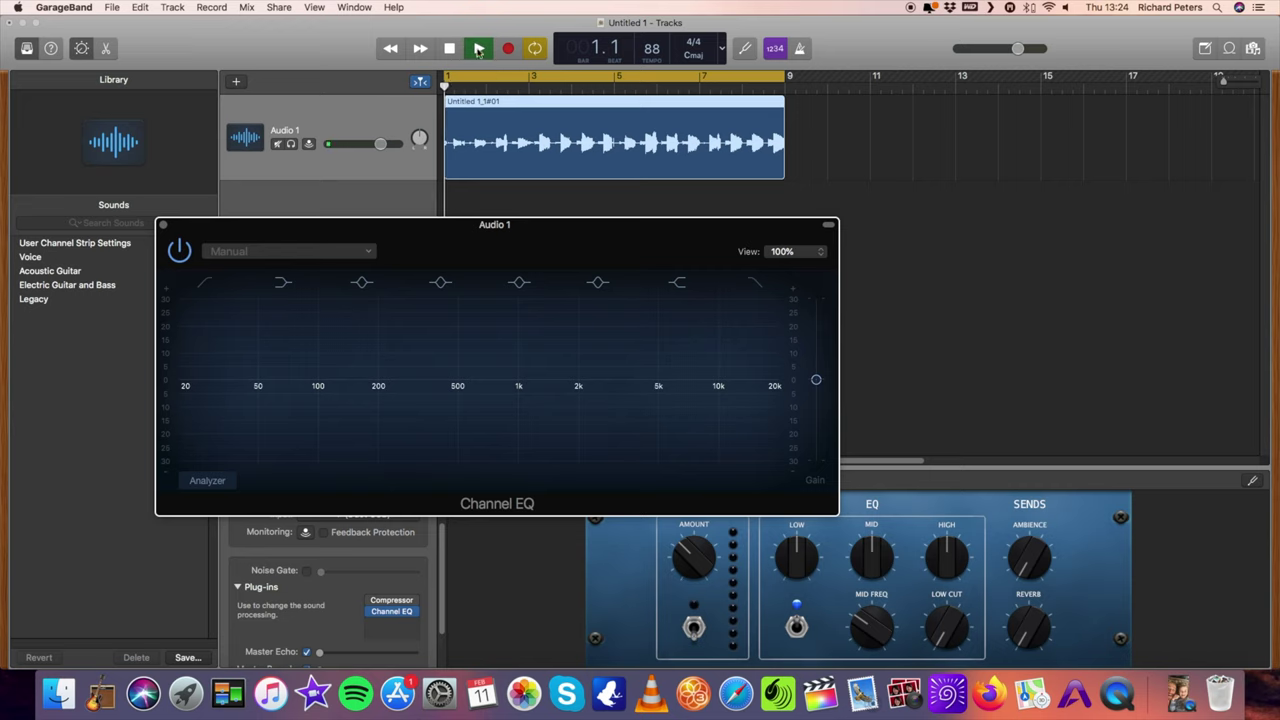
{"action": "left_click_drag", "start_coordinate": [427, 239], "coordinate": [421, 212]}
- Try Guitar Sweetener and Classic Guitar Improve, settle on Clean Up Guitar, then bypass the EQ
{"action": "left_click", "coordinate": [365, 224]}
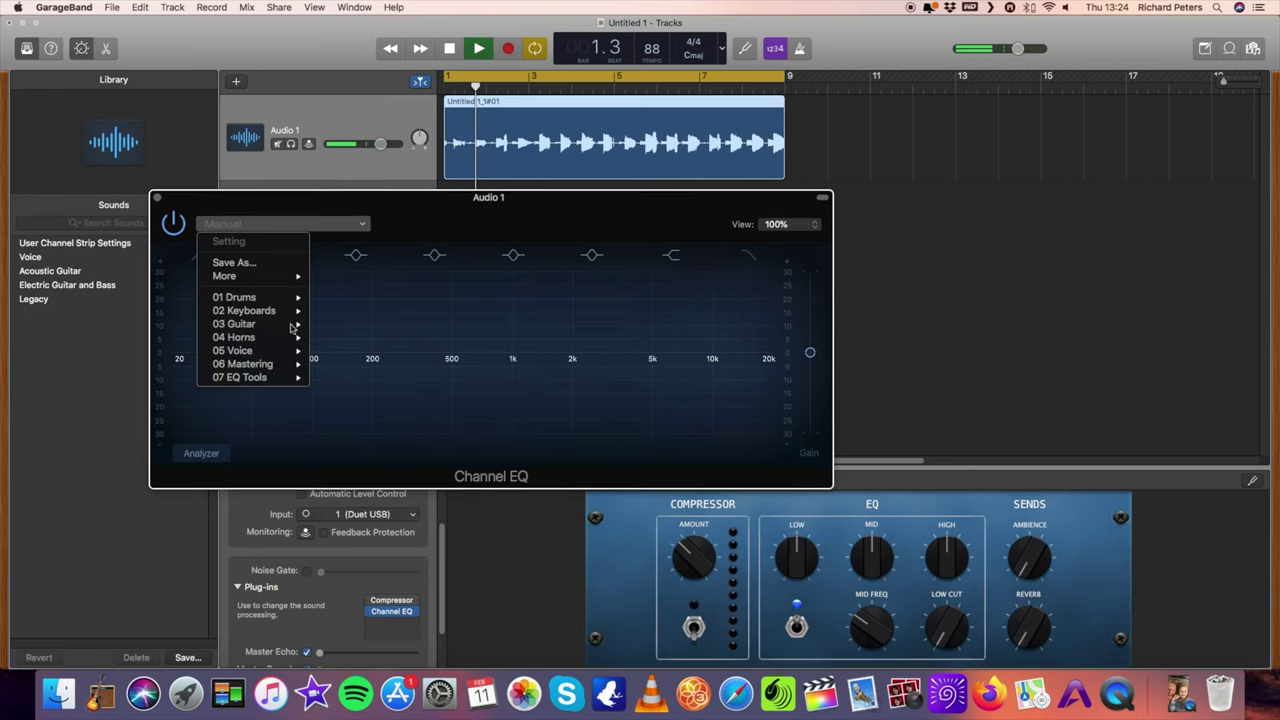
{"action": "mouse_move", "coordinate": [282, 328]}
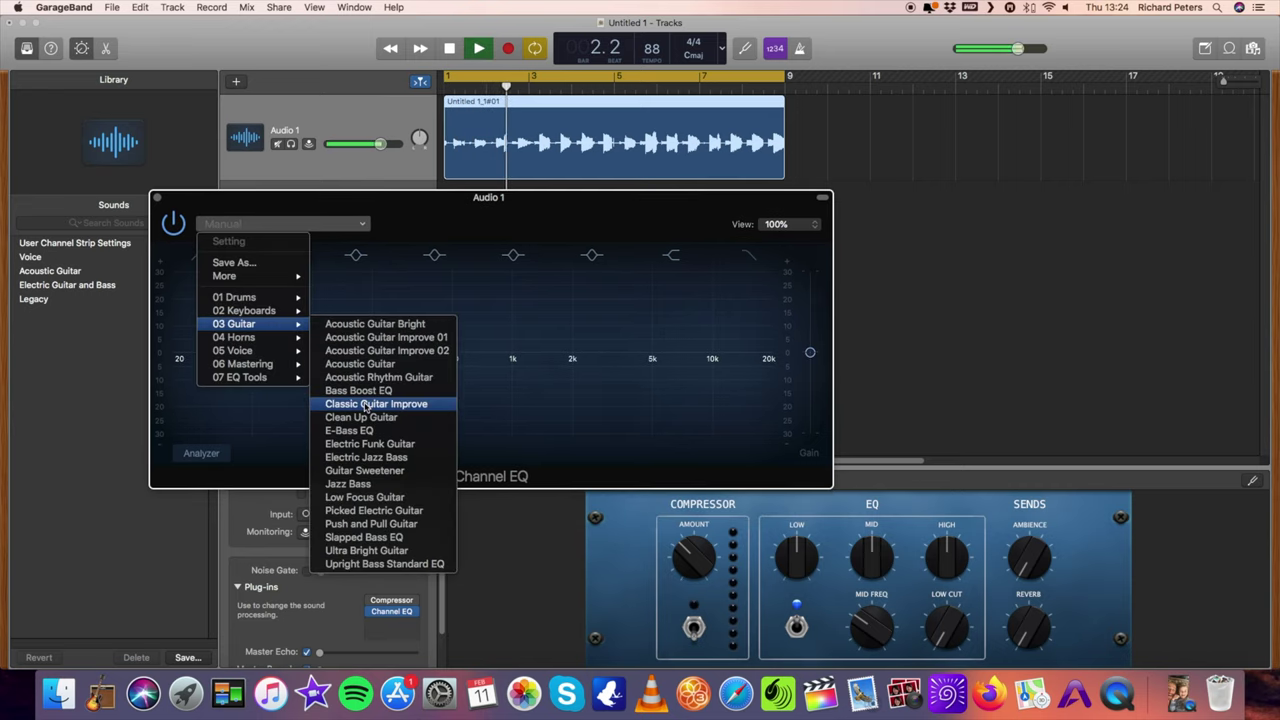
{"action": "left_click", "coordinate": [364, 470]}
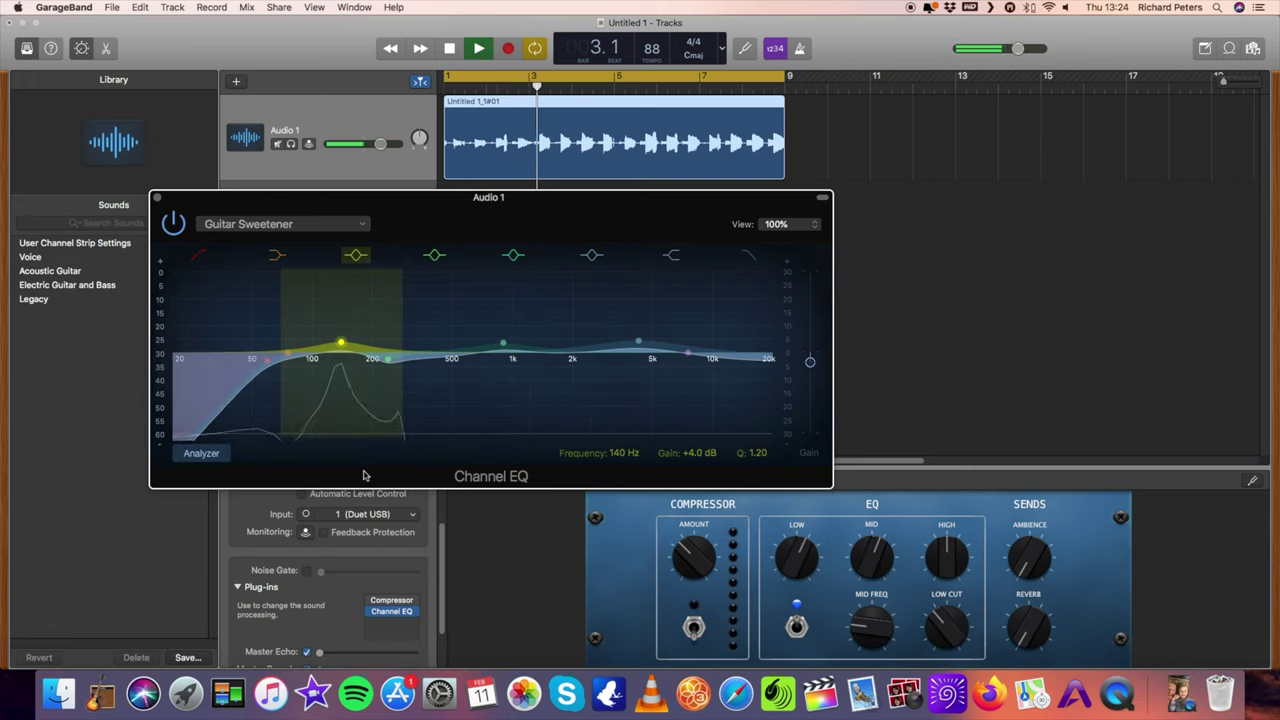
{"action": "left_click", "coordinate": [290, 224]}
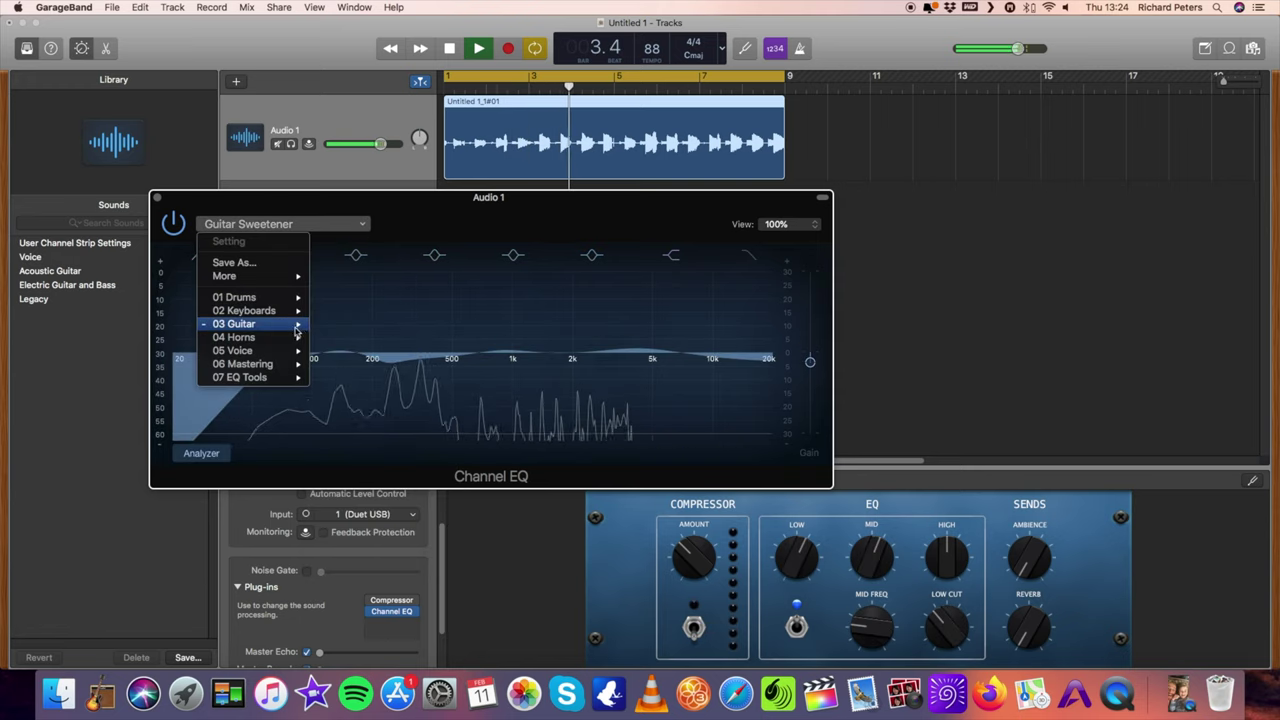
{"action": "mouse_move", "coordinate": [314, 332]}
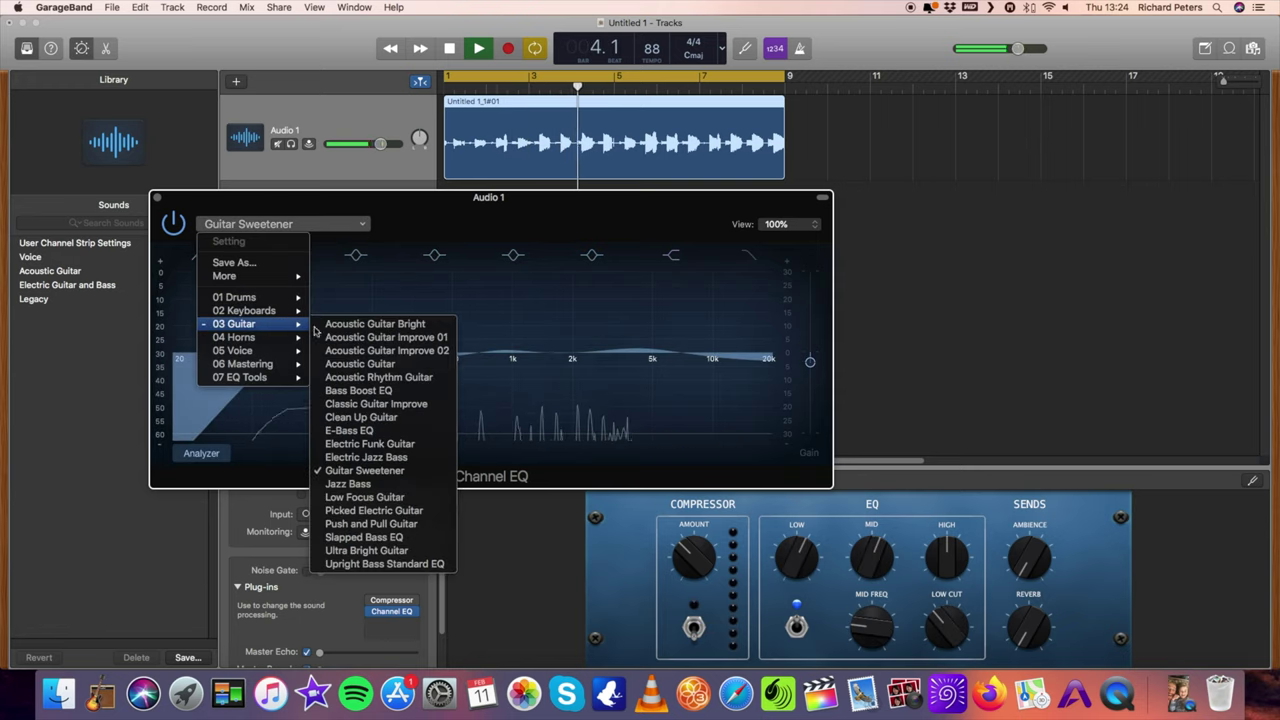
{"action": "left_click", "coordinate": [368, 404]}
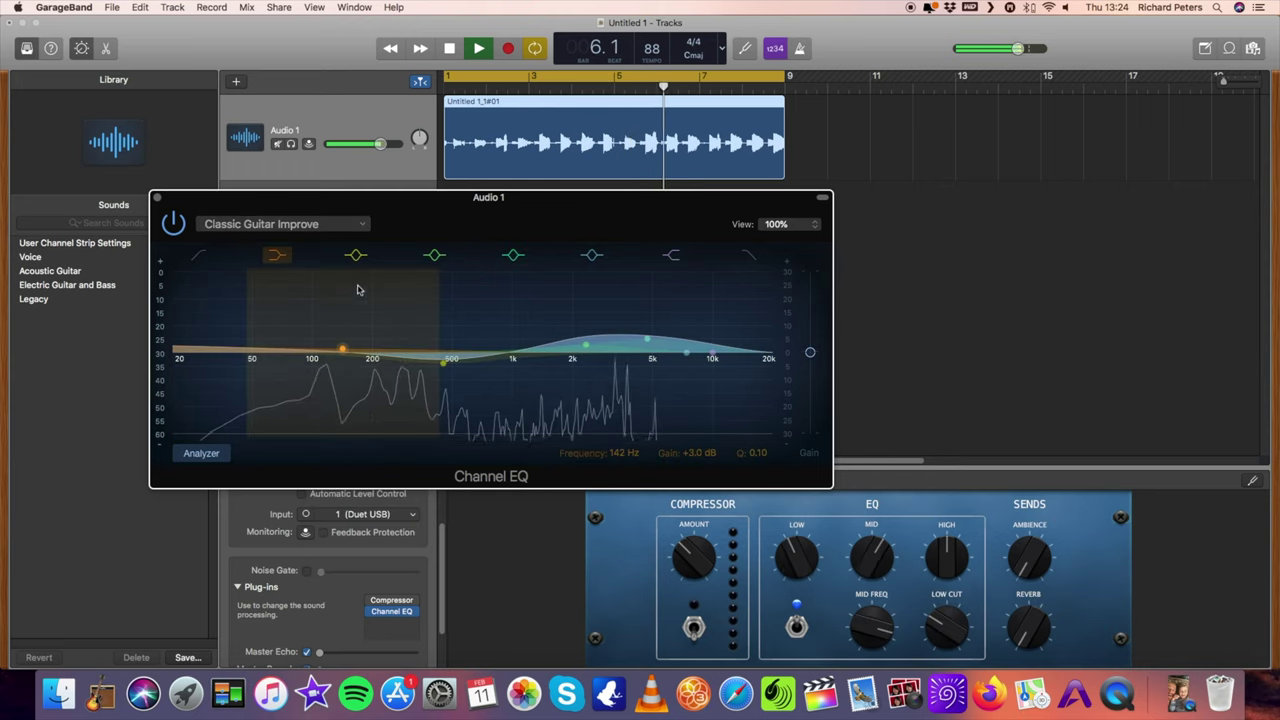
{"action": "left_click", "coordinate": [360, 226]}
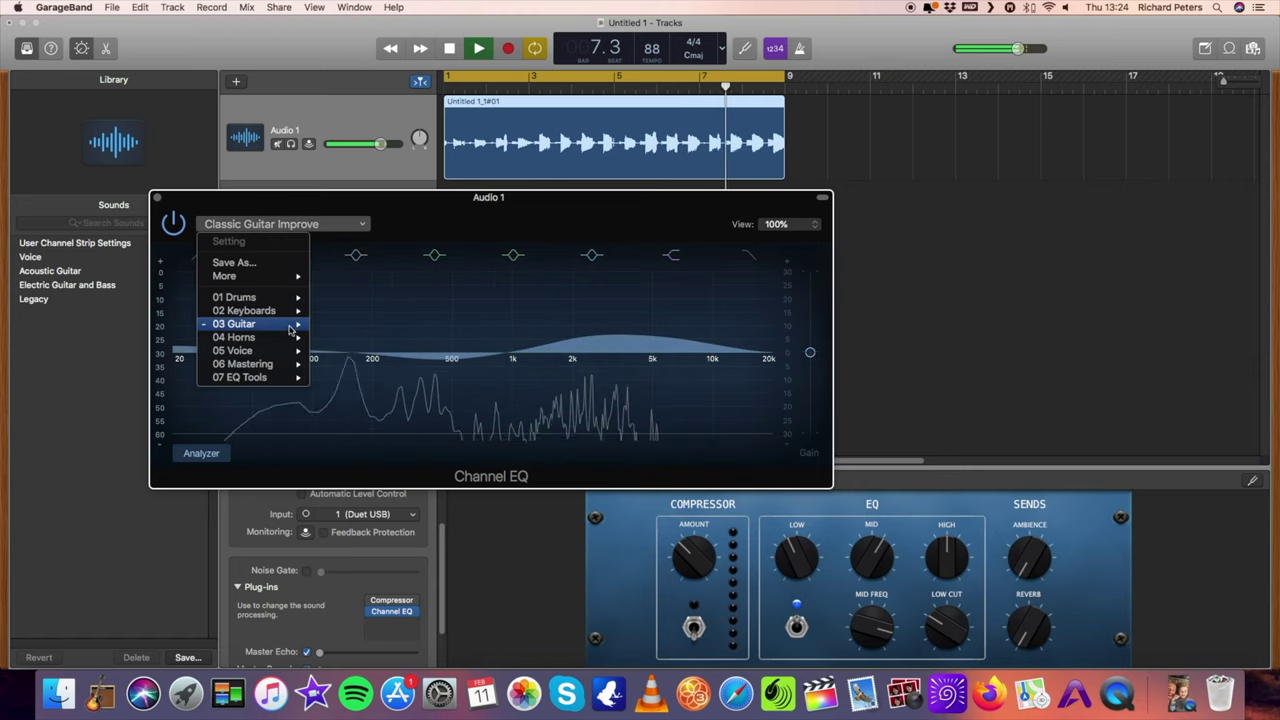
{"action": "mouse_move", "coordinate": [293, 327]}
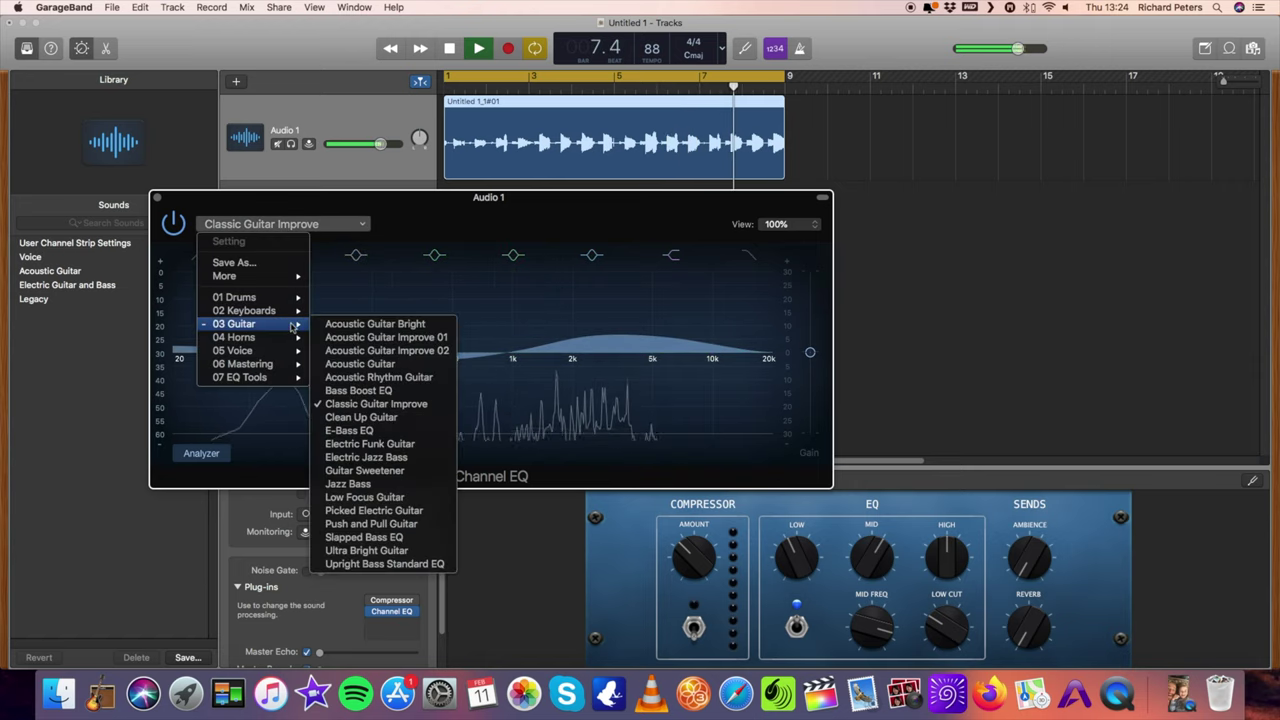
{"action": "left_click", "coordinate": [352, 418]}
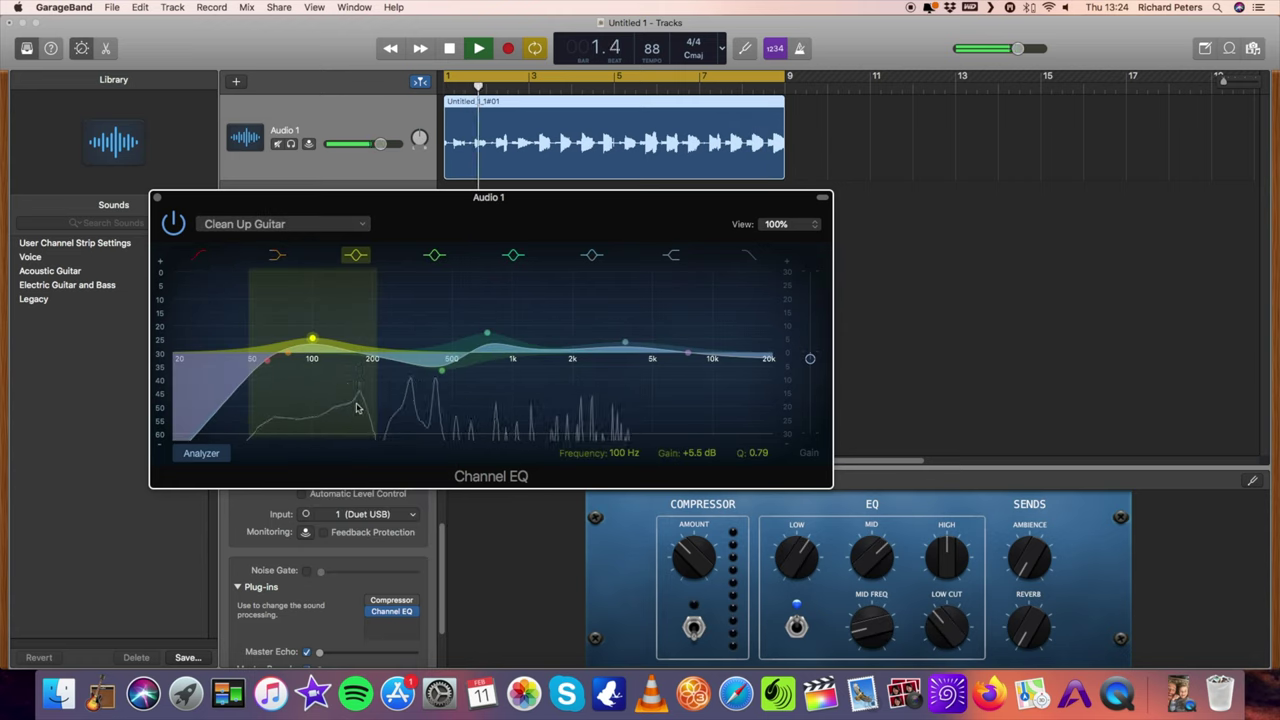
{"action": "left_click", "coordinate": [174, 222]}
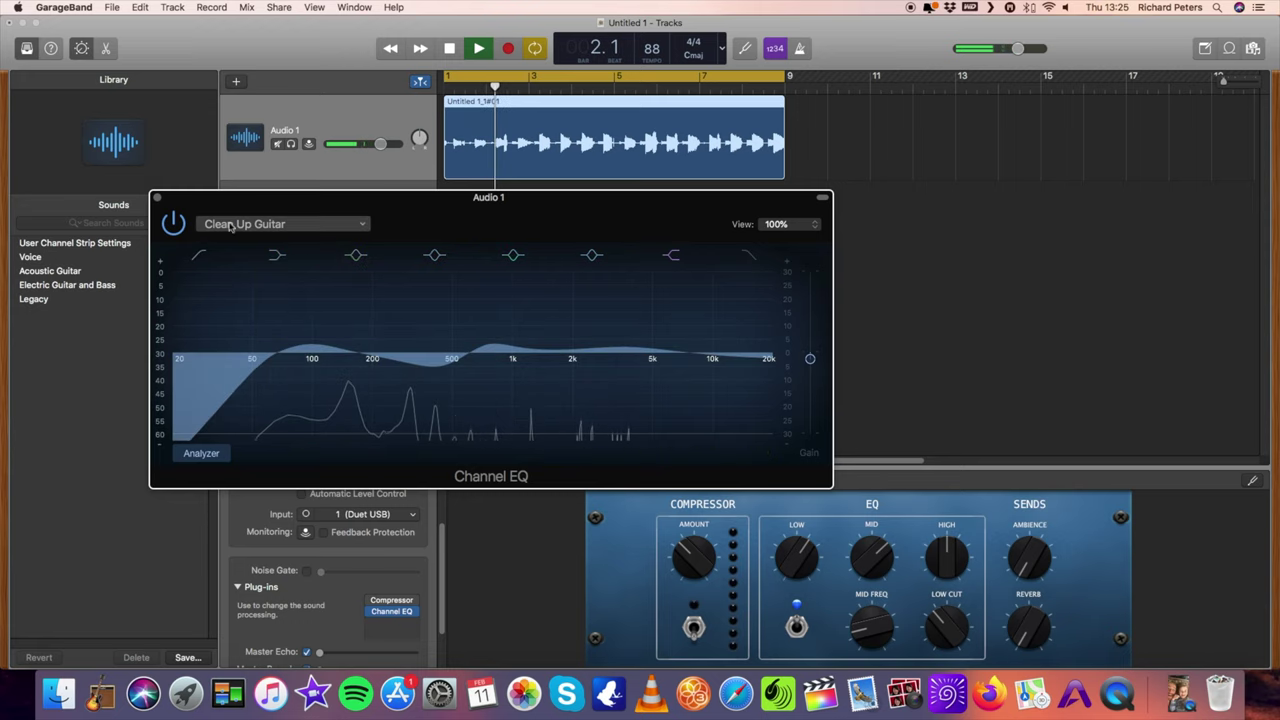
- Load the Platinum Guitar Emphasis compressor preset (−15.5 dB, 4.6:1) and A/B compare it
{"action": "left_click", "coordinate": [157, 198]}
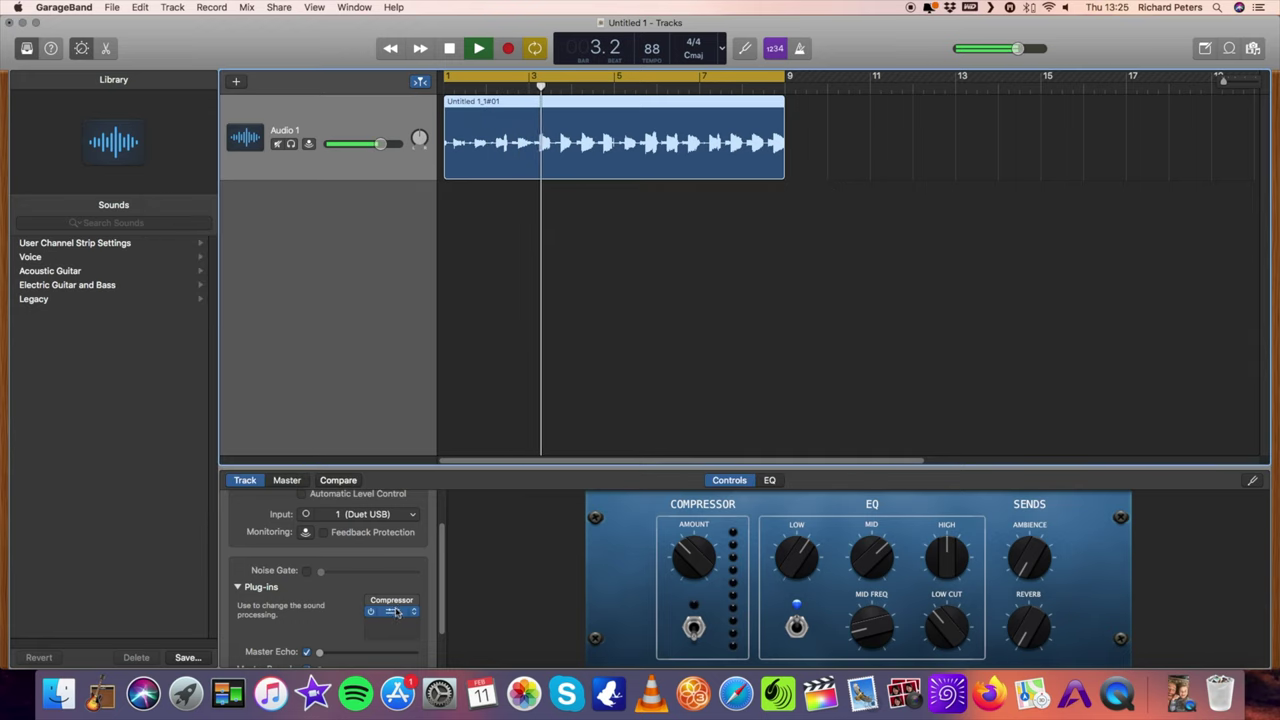
{"action": "left_click", "coordinate": [385, 600]}
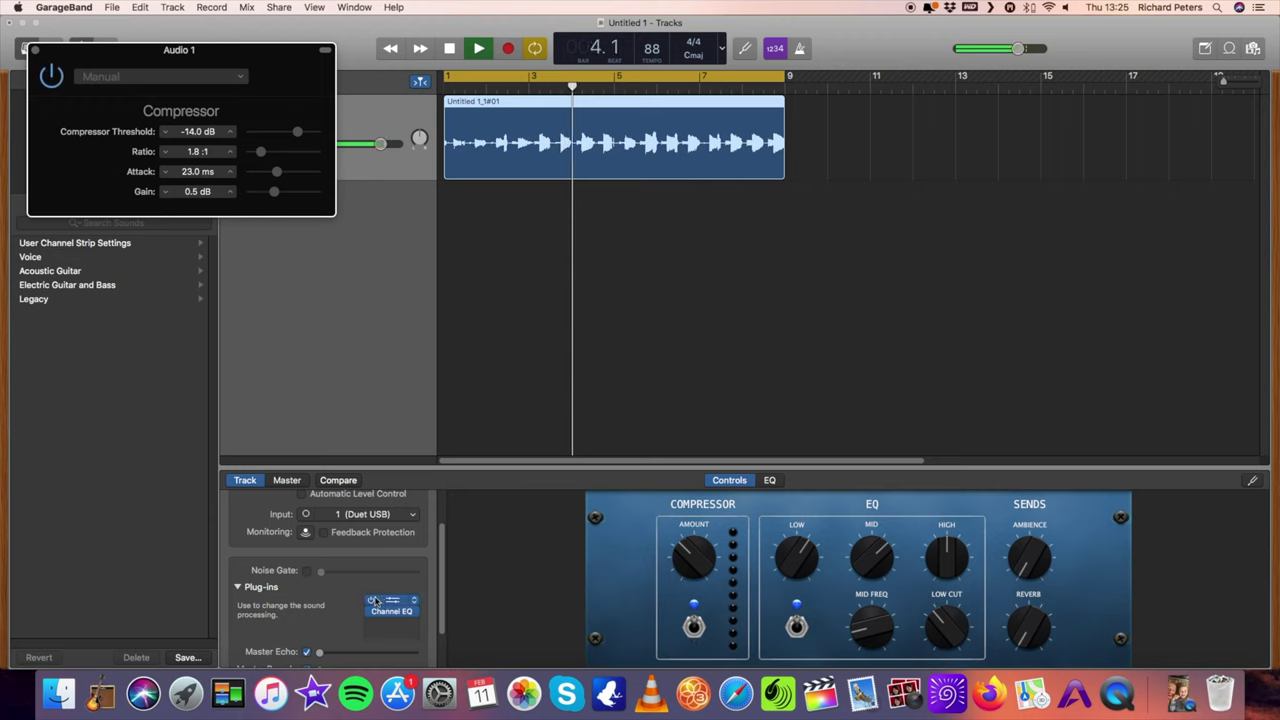
{"action": "left_click", "coordinate": [232, 78]}
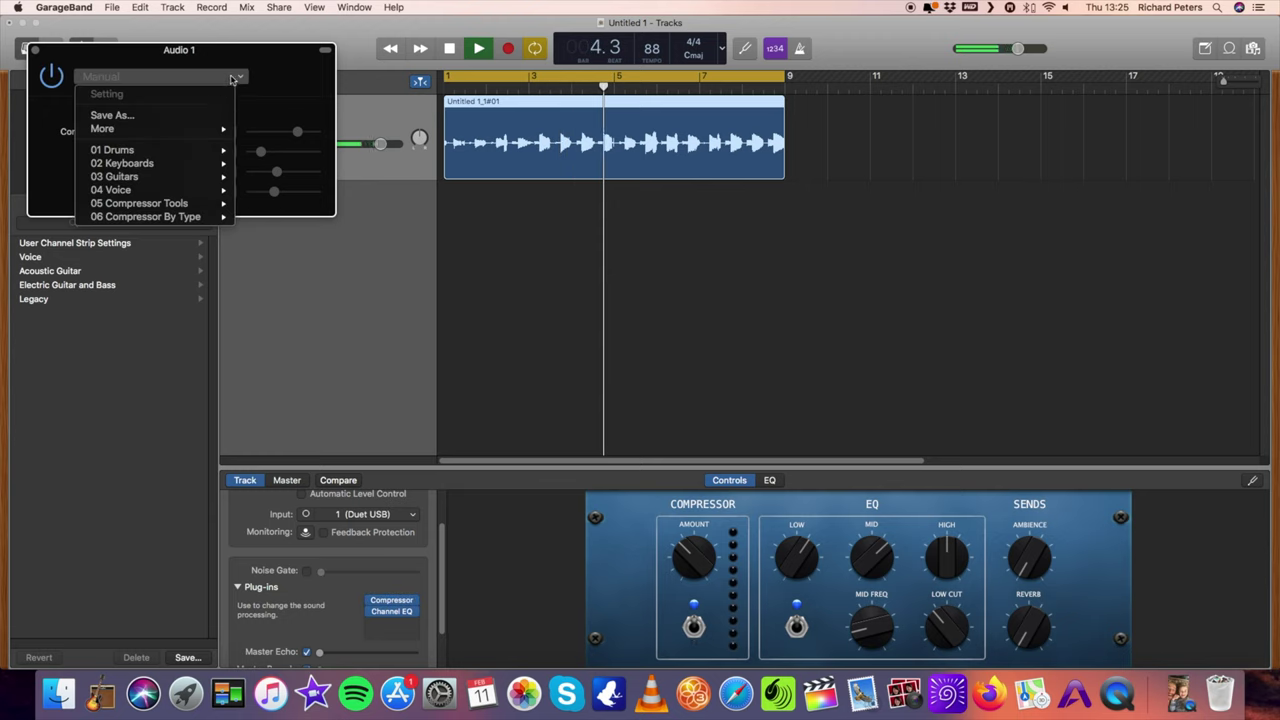
{"action": "mouse_move", "coordinate": [215, 176]}
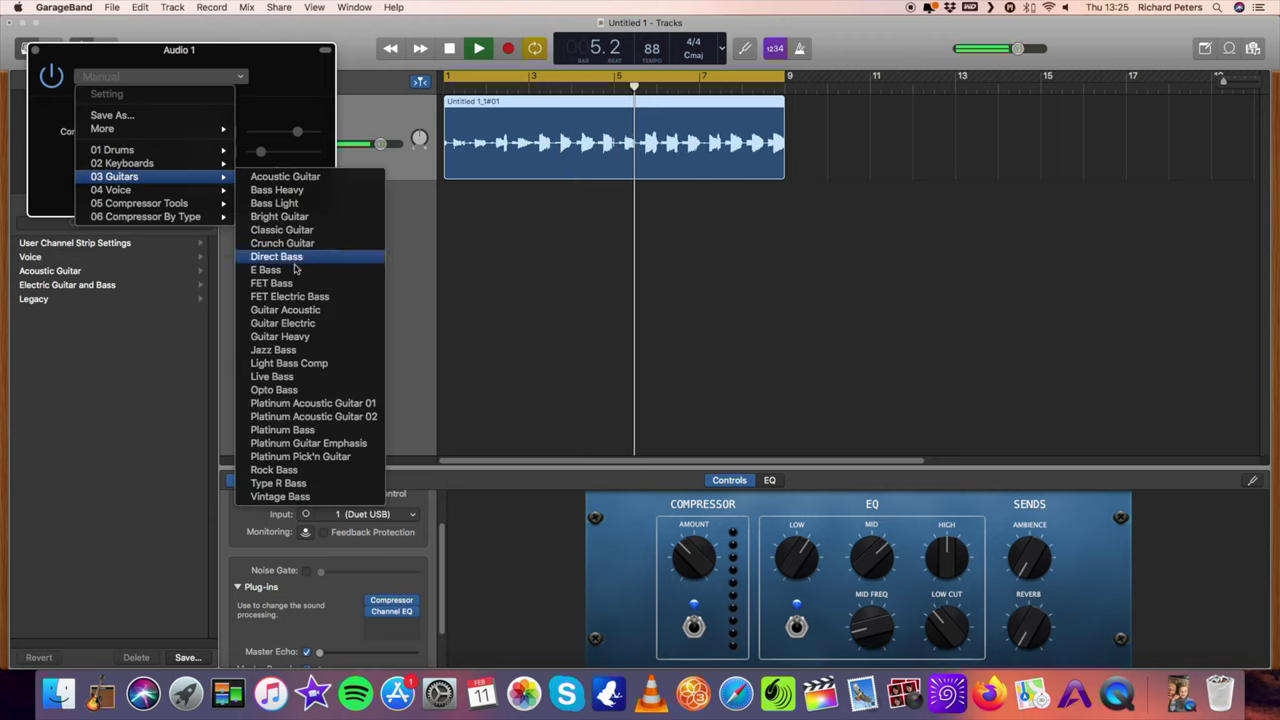
{"action": "left_click", "coordinate": [306, 444]}
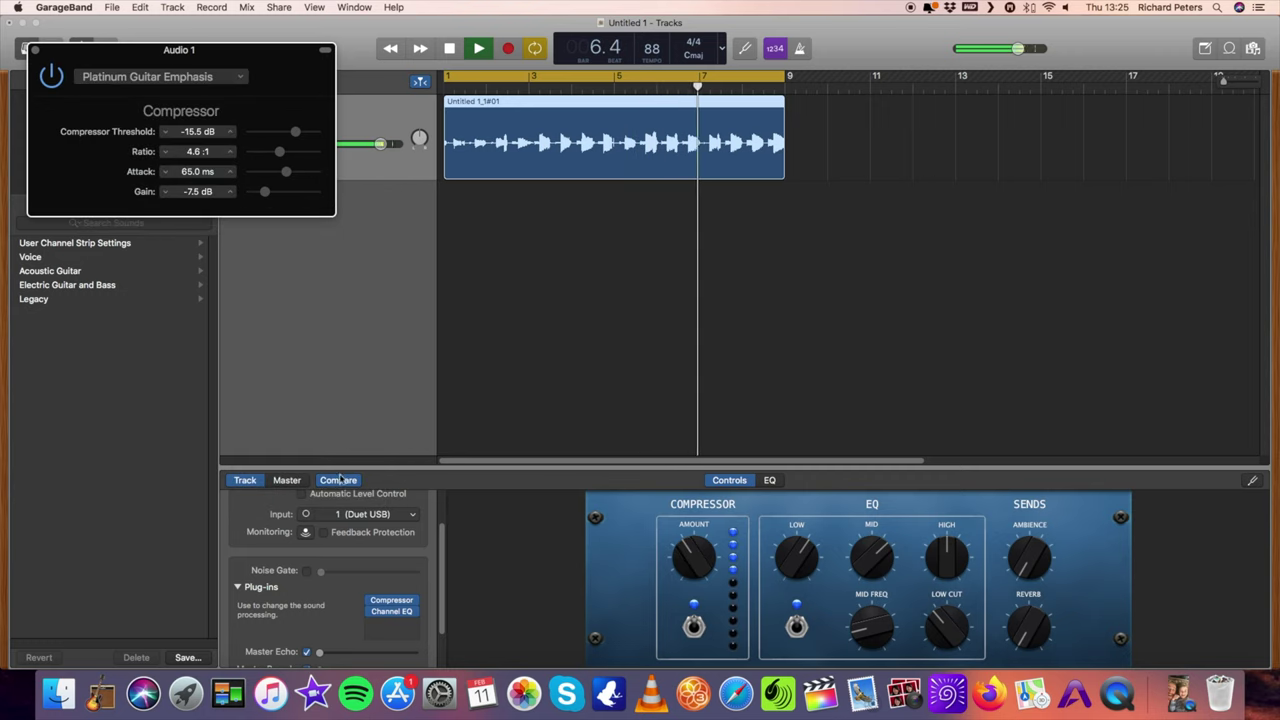
{"action": "left_click", "coordinate": [343, 481]}
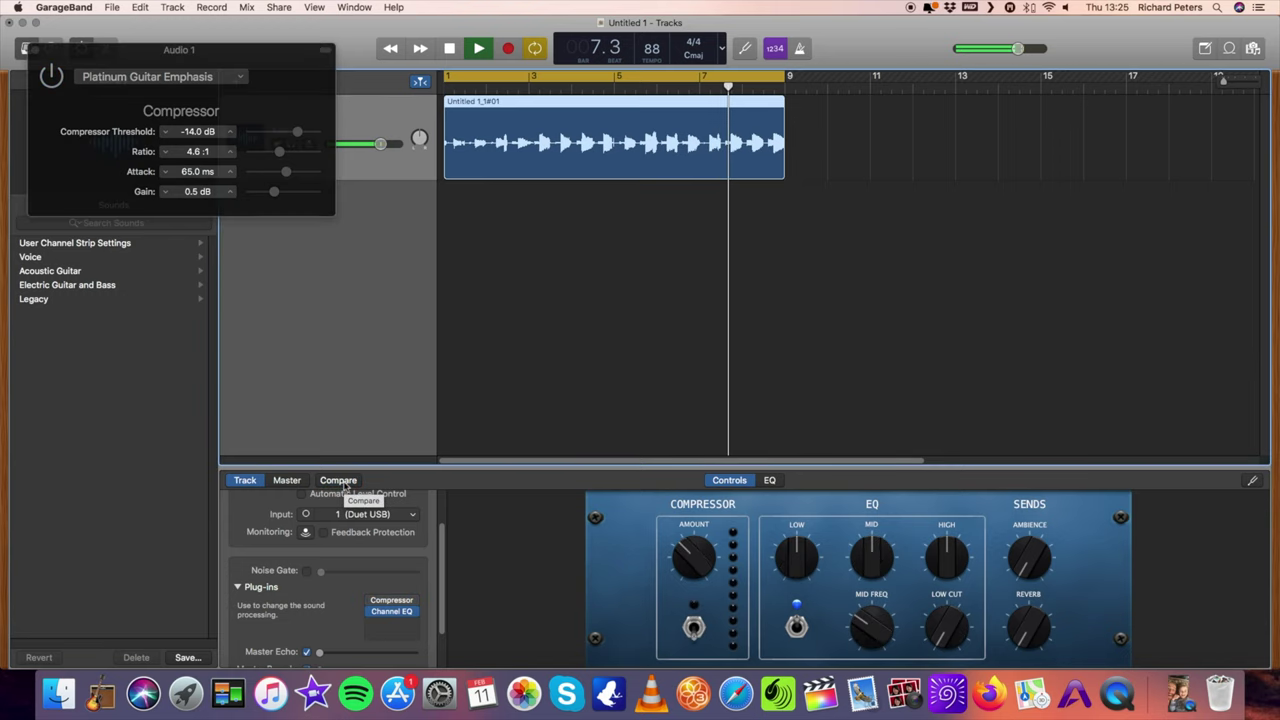
{"action": "left_click", "coordinate": [343, 481]}
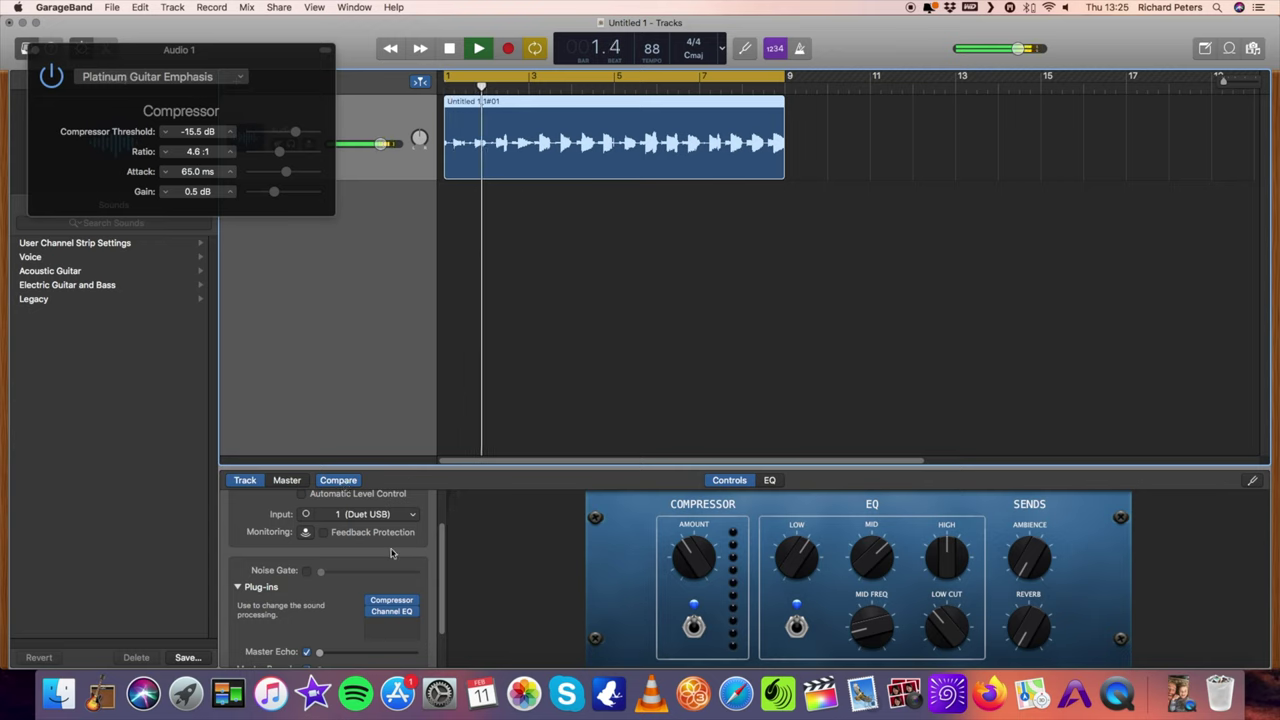
- Insert Stereo Spread in the empty slot below Channel EQ on Audio 1
{"action": "scroll", "coordinate": [365, 617], "scroll_direction": "down", "scroll_amount": 1}
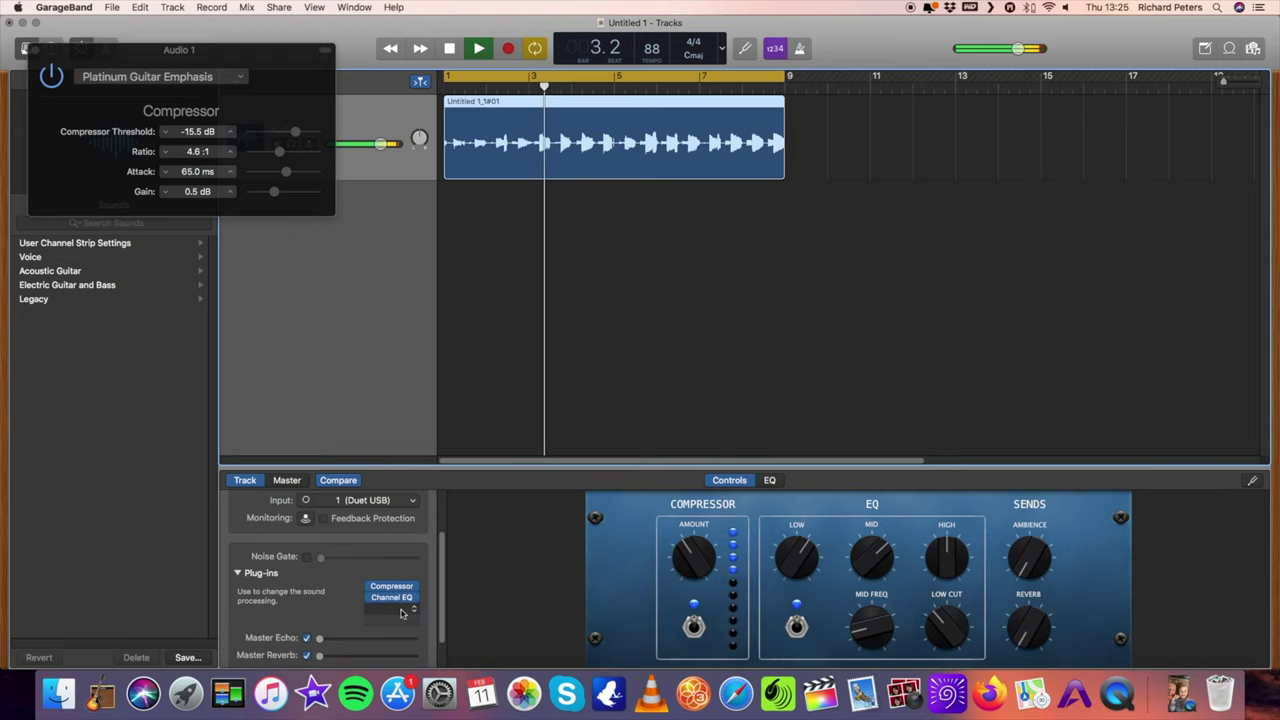
{"action": "left_click", "coordinate": [414, 618]}
{"action": "scroll", "coordinate": [415, 624], "scroll_direction": "down", "scroll_amount": 2}
{"action": "left_click", "coordinate": [412, 623]}
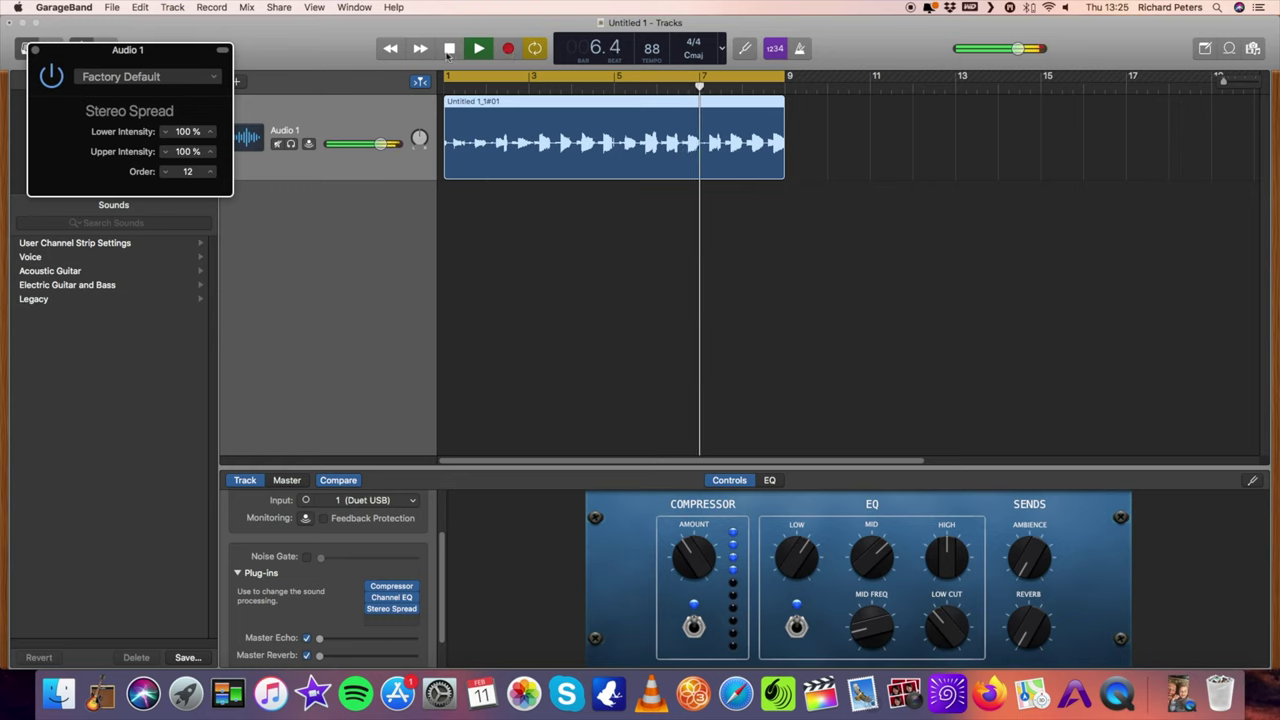
- Stop playback, close the Stereo Spread window, and replay from bar 1
{"action": "key", "text": "space"}
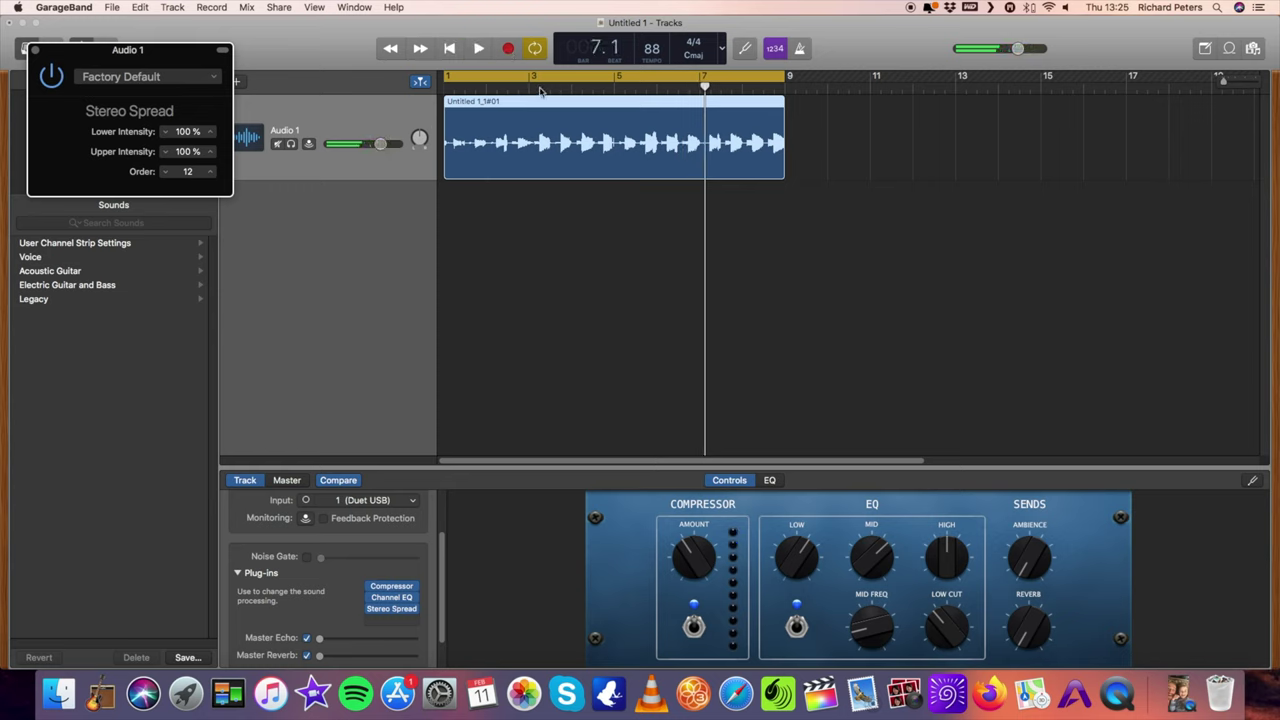
{"action": "left_click", "coordinate": [35, 50]}
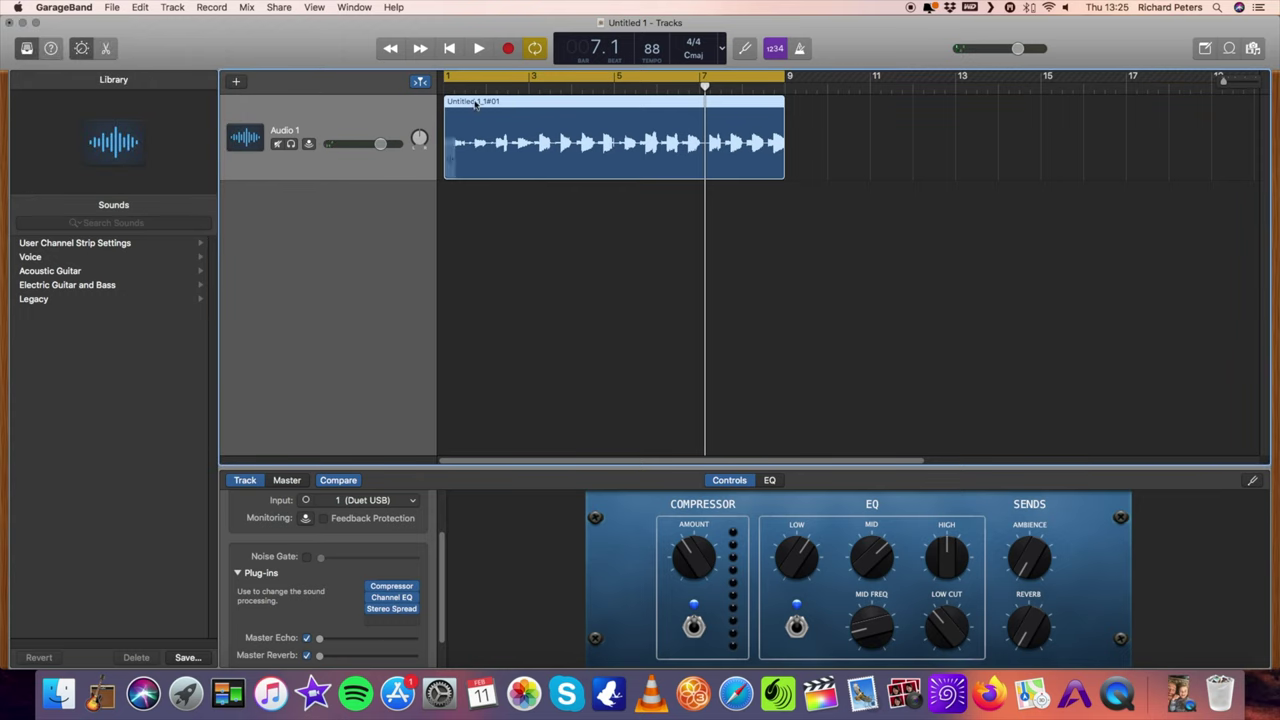
{"action": "left_click", "coordinate": [451, 50]}
{"action": "left_click", "coordinate": [478, 49]}
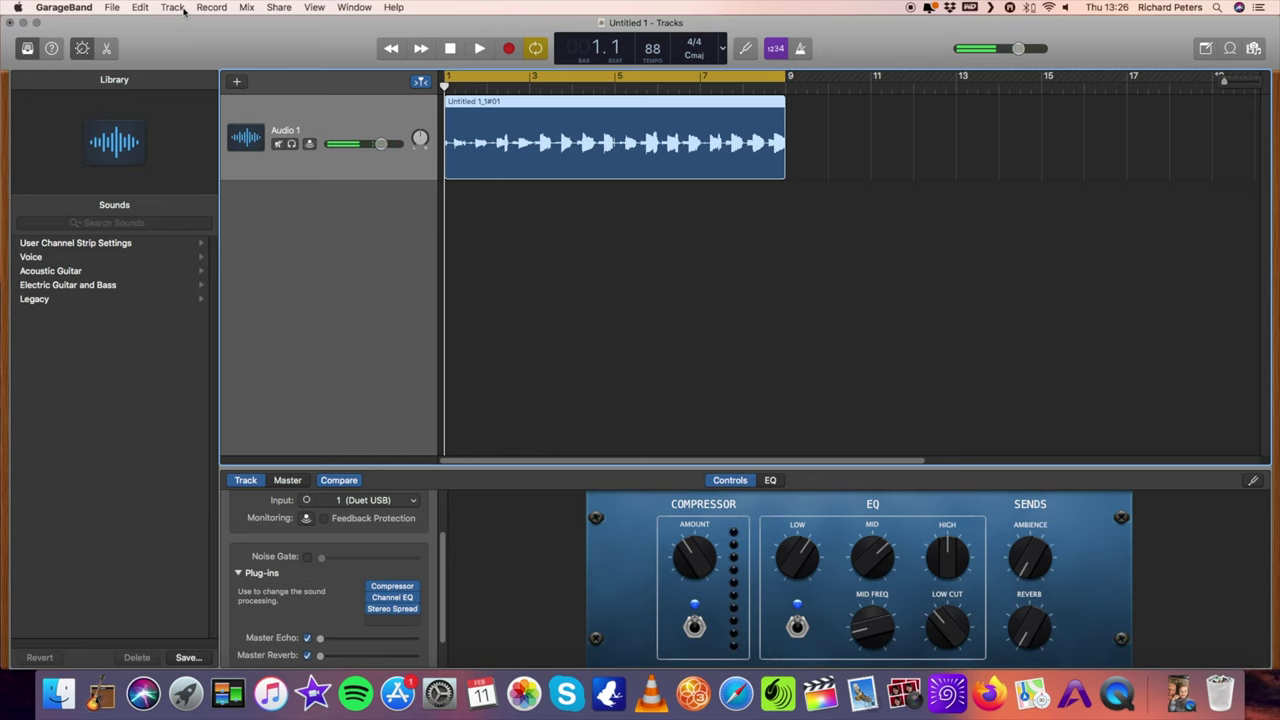
- Add a Drummer track, Liverpool (Parker), with an eight-bar Mersey Tunnel region
{"action": "left_click", "coordinate": [173, 7]}
{"action": "left_click", "coordinate": [192, 26]}
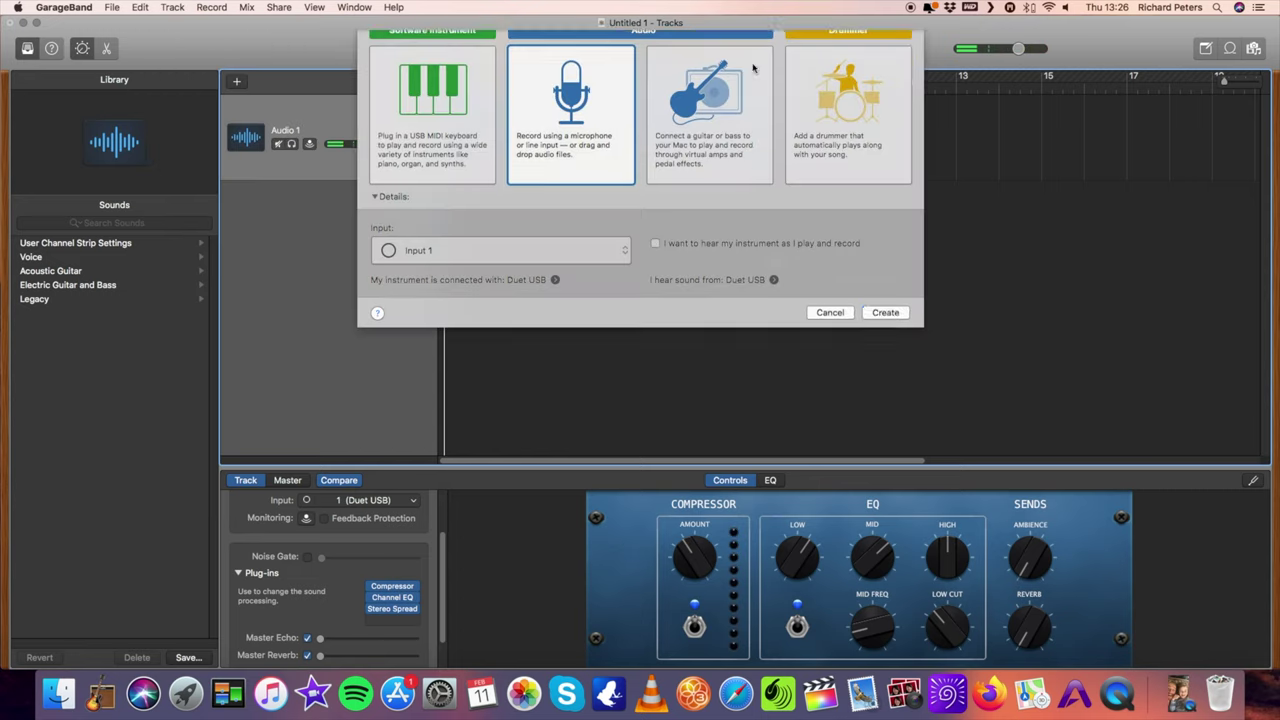
{"action": "left_click", "coordinate": [842, 148]}
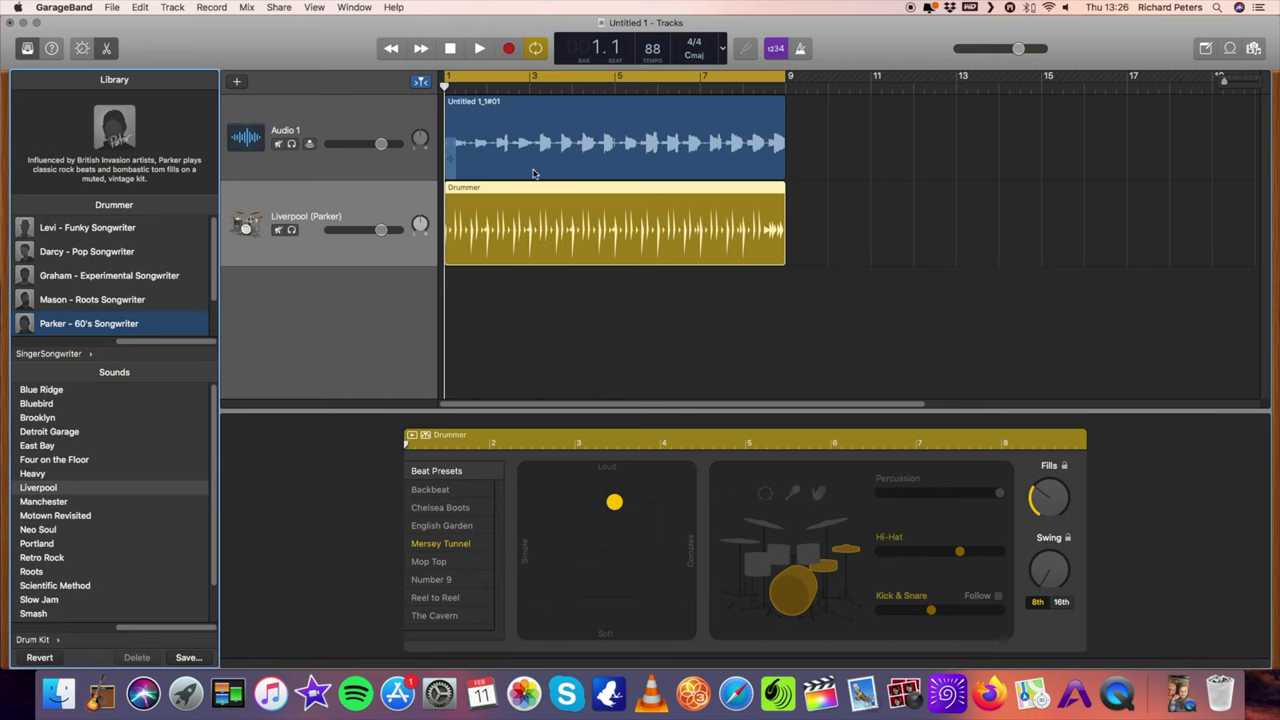
- Play along while auditioning Chelsea Boots and Number 9, ending on the Reel to Reel preset
{"action": "left_click", "coordinate": [480, 50]}
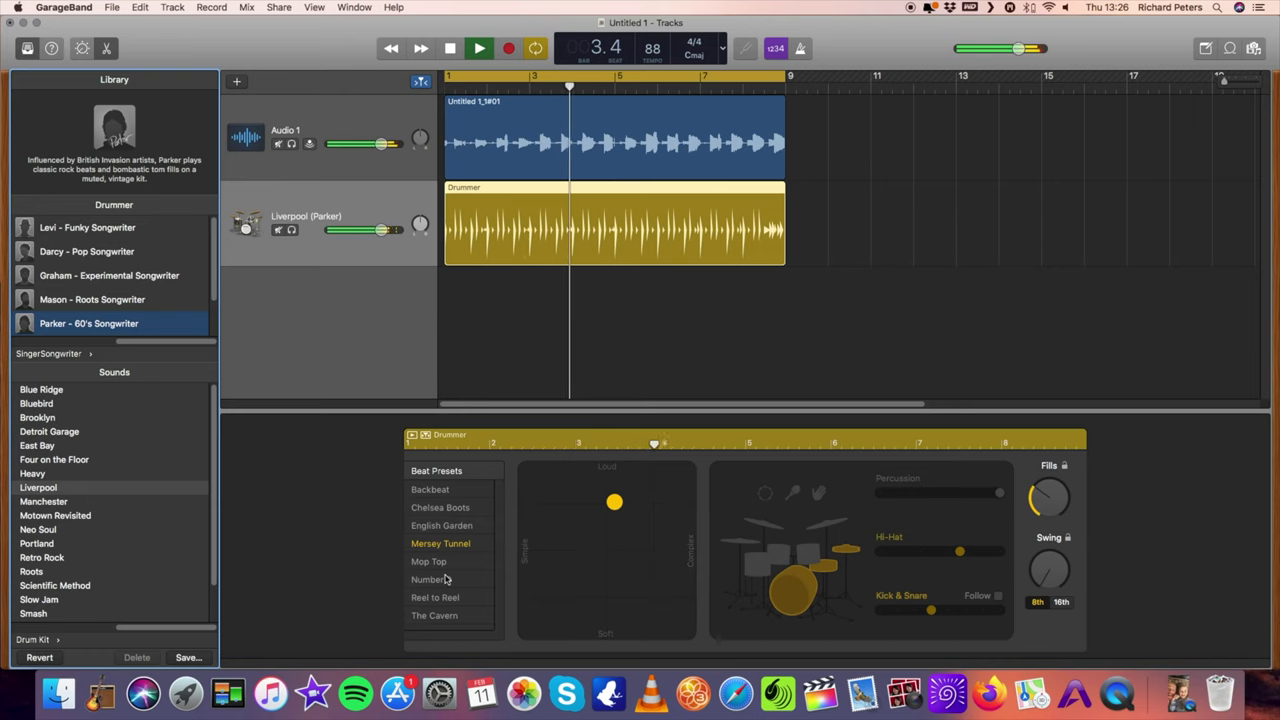
{"action": "left_click", "coordinate": [444, 512]}
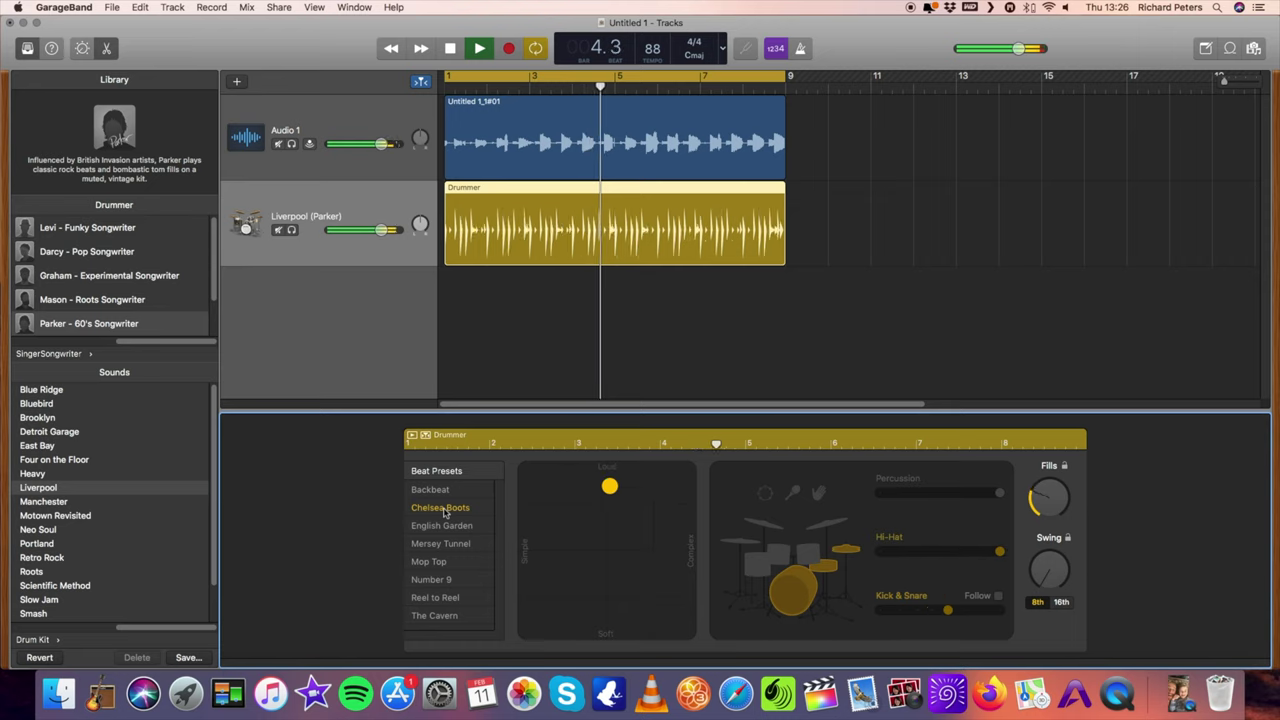
{"action": "left_click", "coordinate": [441, 582]}
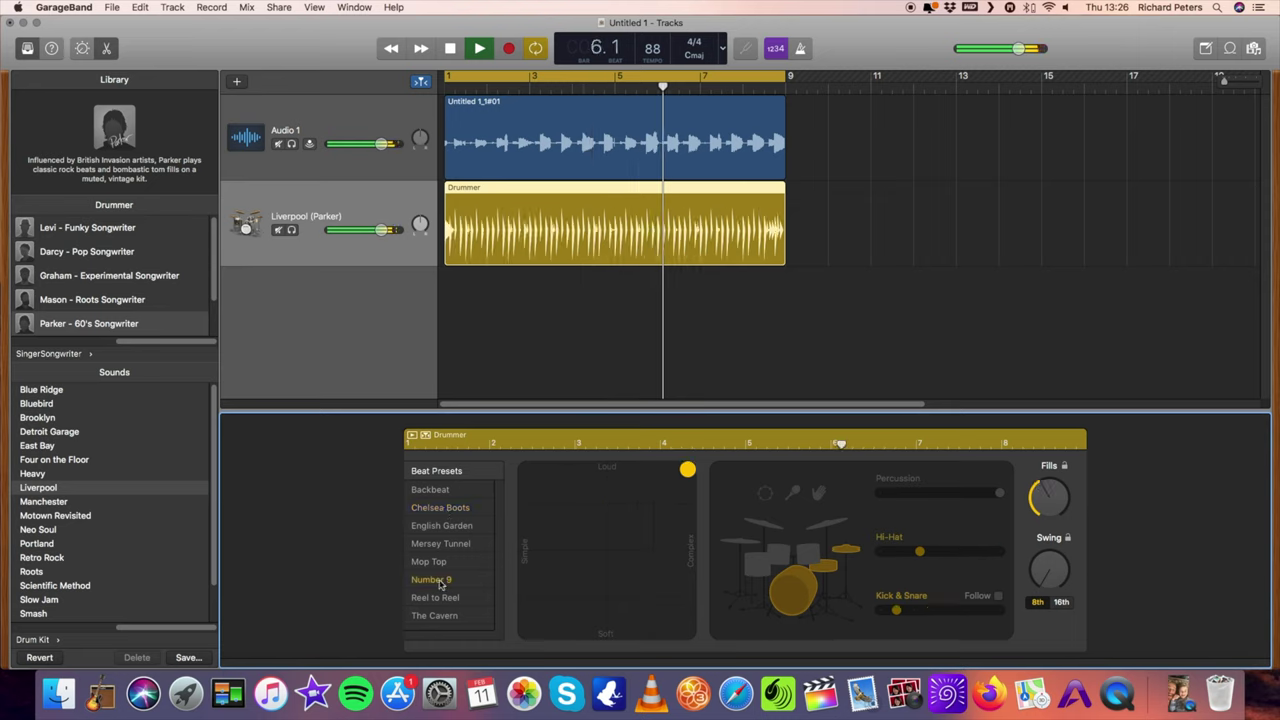
{"action": "left_click", "coordinate": [441, 598]}
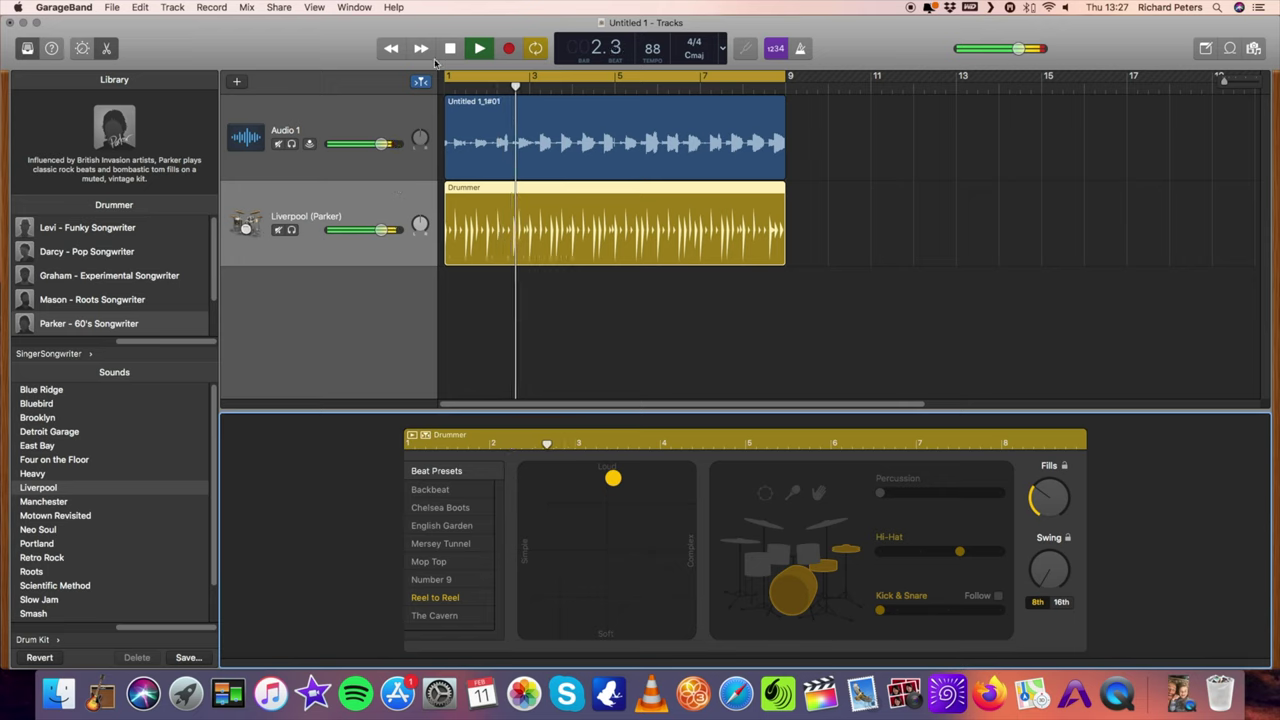
- Restart playback from the top and scroll the drummer library back to its genre list
{"action": "key", "text": "space"}
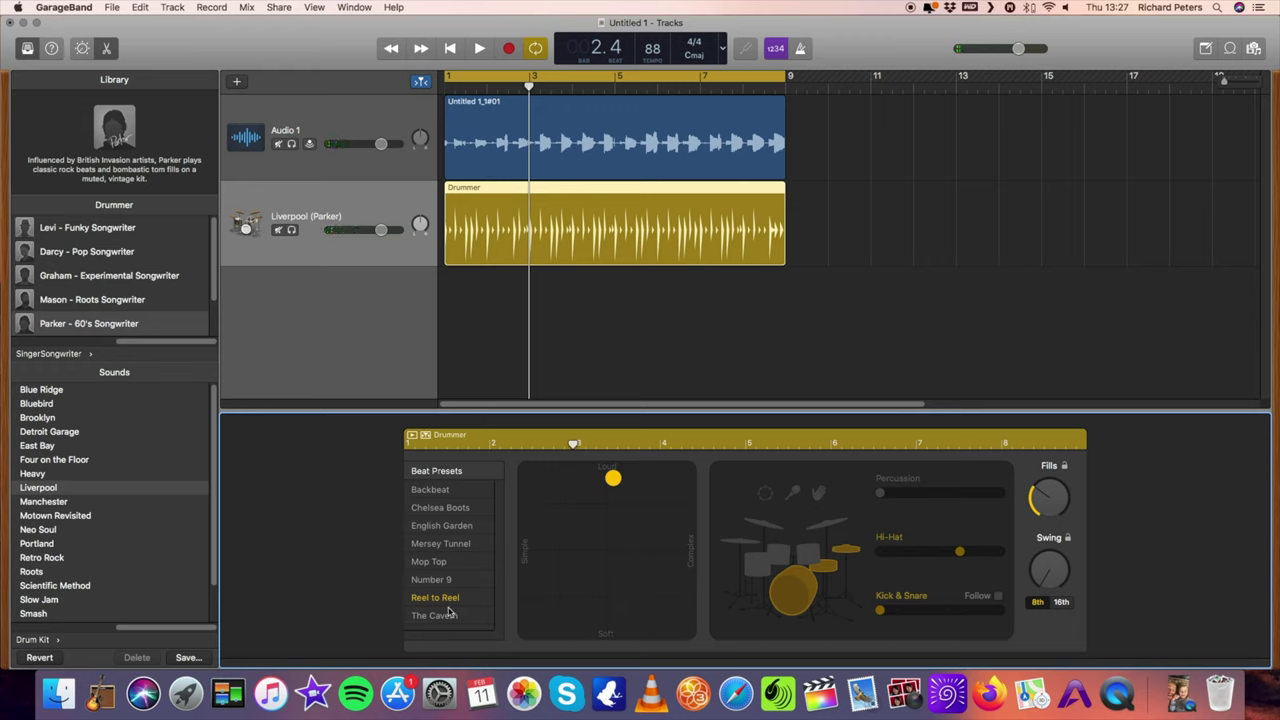
{"action": "left_click", "coordinate": [479, 49]}
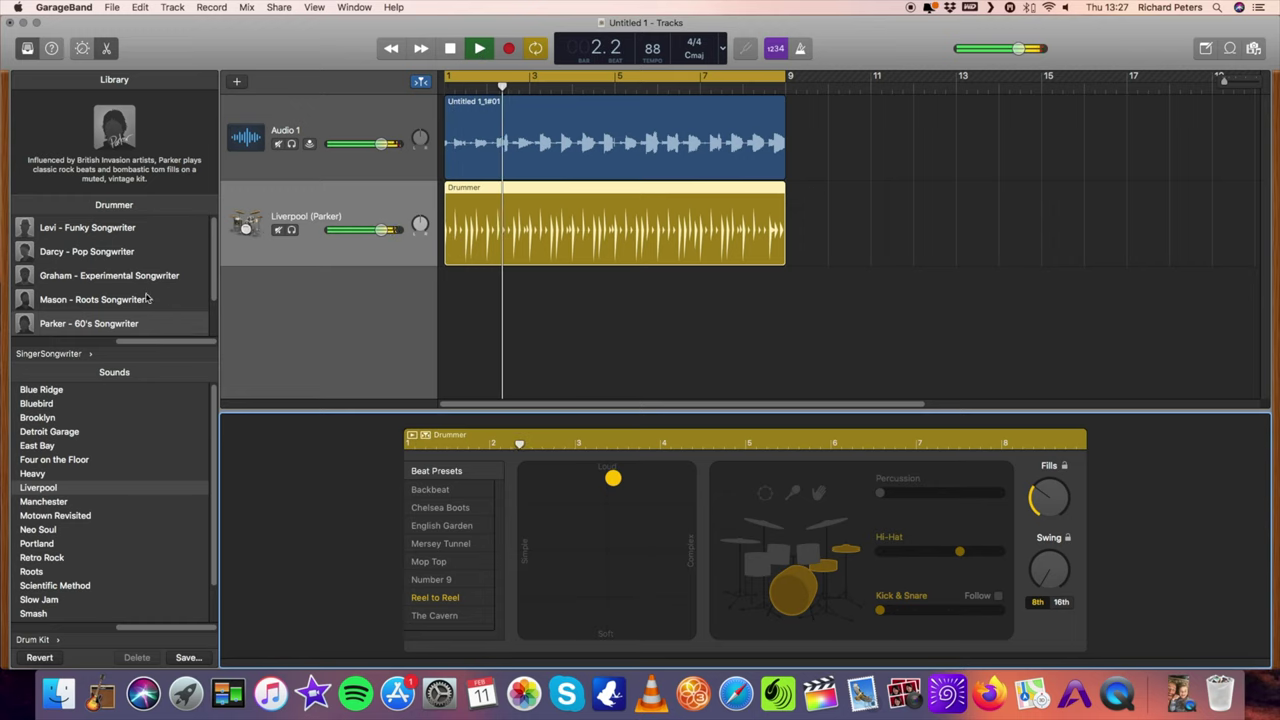
{"action": "scroll", "coordinate": [90, 250], "scroll_direction": "left", "scroll_amount": 3}
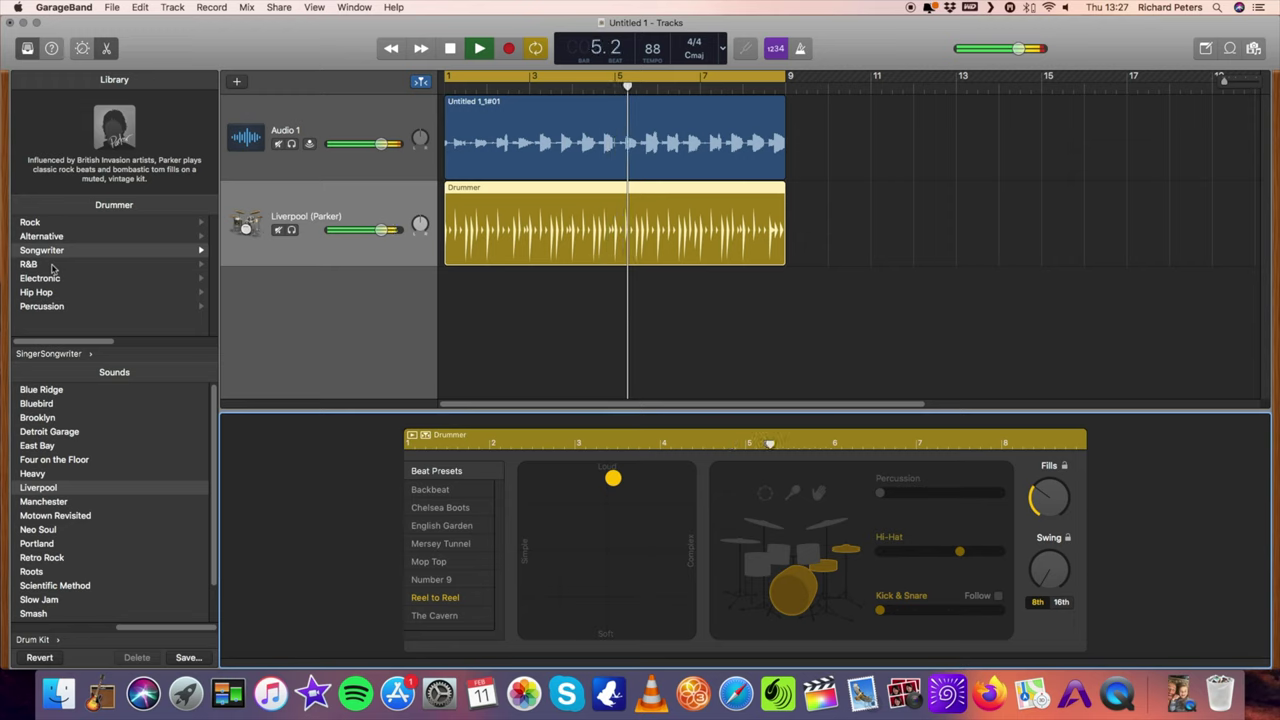
- Replace the drummer with Curtis, the R&B Neo Soul drummer, and audition the Lay It Down beat
{"action": "left_click", "coordinate": [53, 266]}
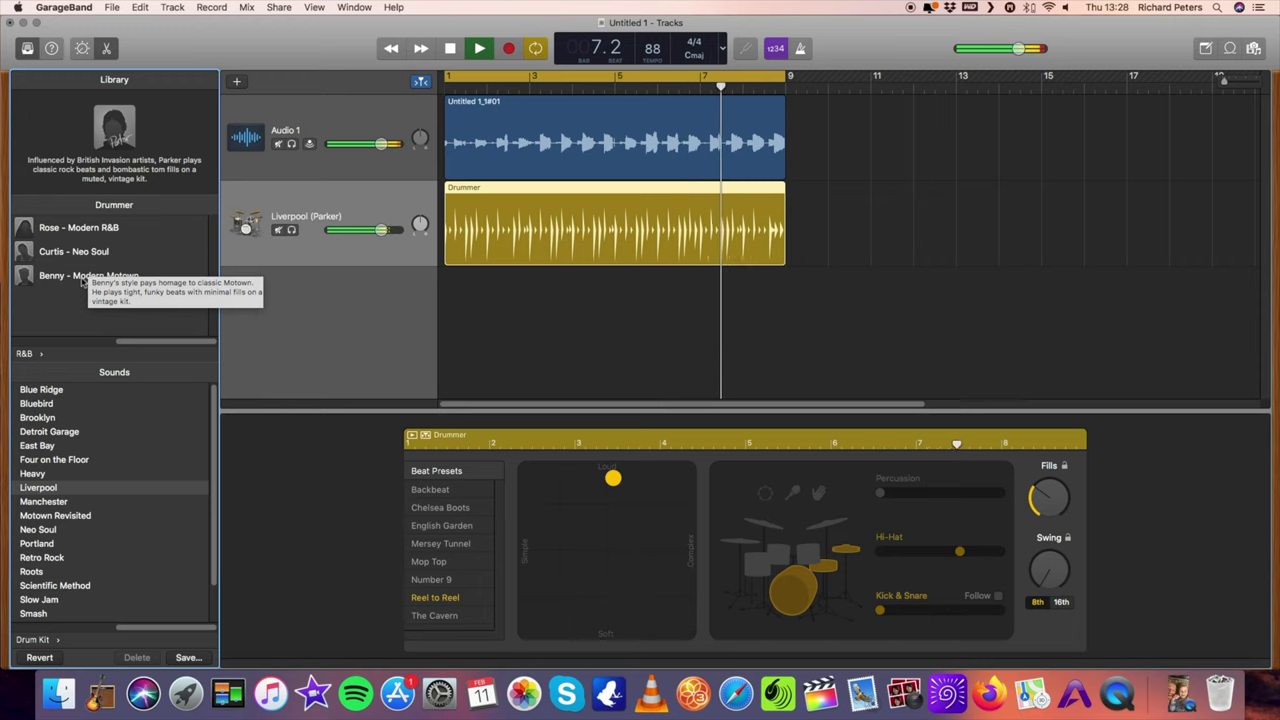
{"action": "left_click", "coordinate": [82, 253]}
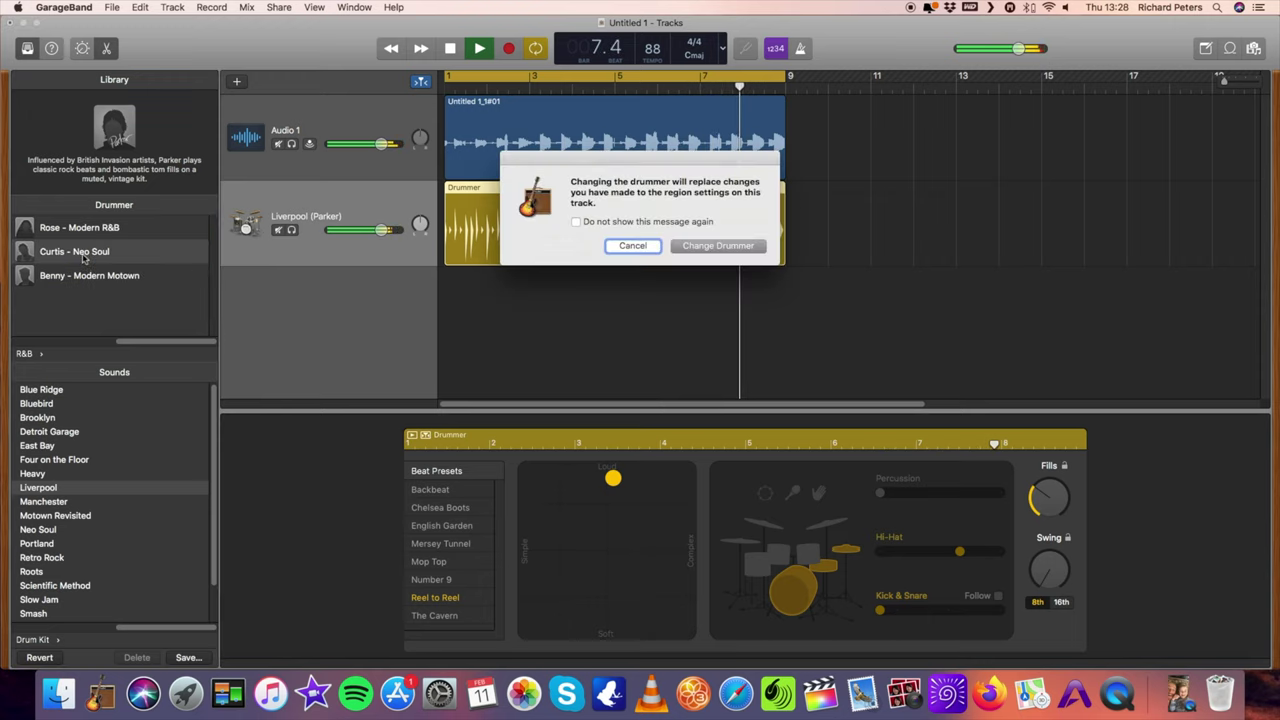
{"action": "left_click", "coordinate": [746, 249]}
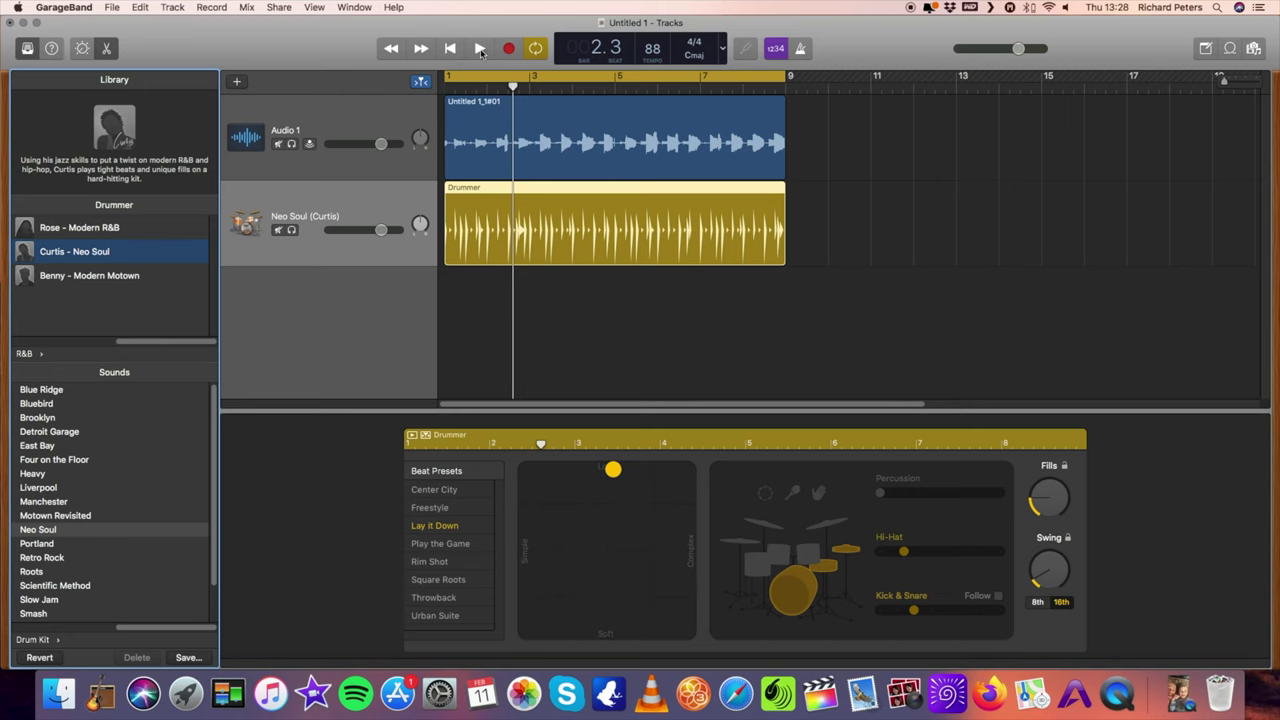
{"action": "left_click", "coordinate": [480, 50]}
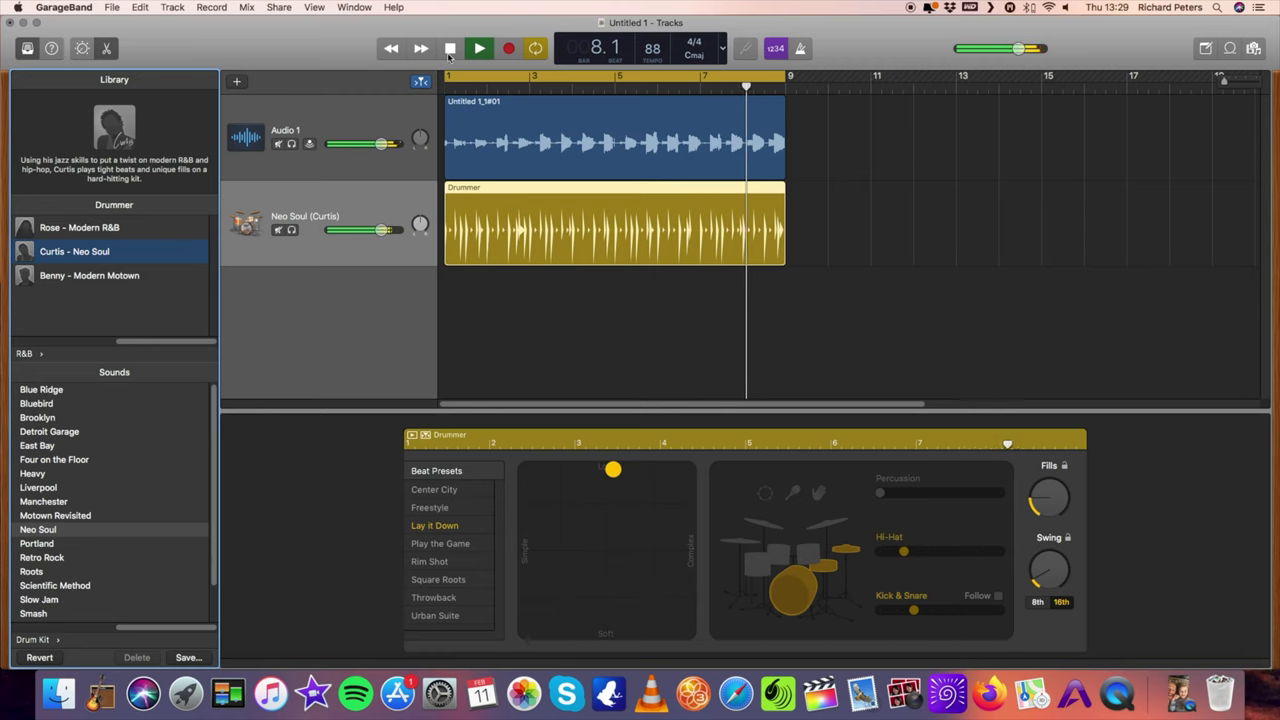
{"action": "left_click", "coordinate": [451, 50]}
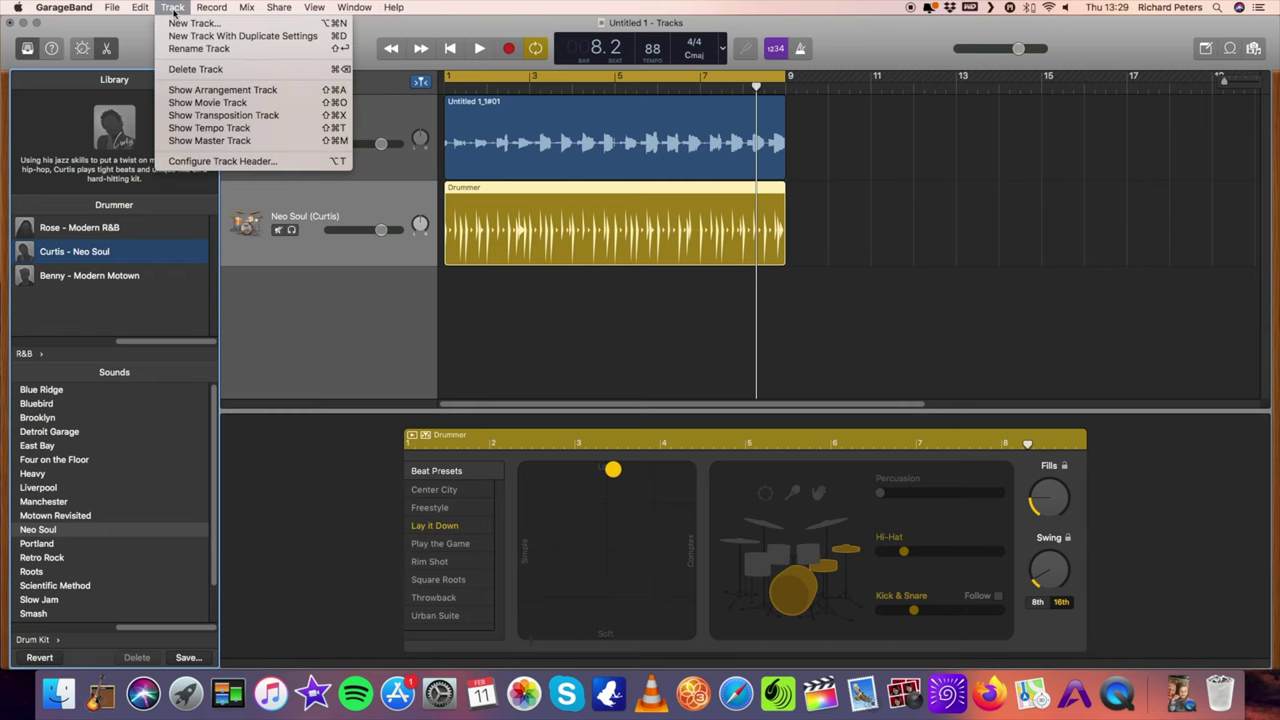
- Add another drummer track and make it Isabela, the Latin Percussion drummer playing Coconut Grove
{"action": "left_click", "coordinate": [182, 24]}
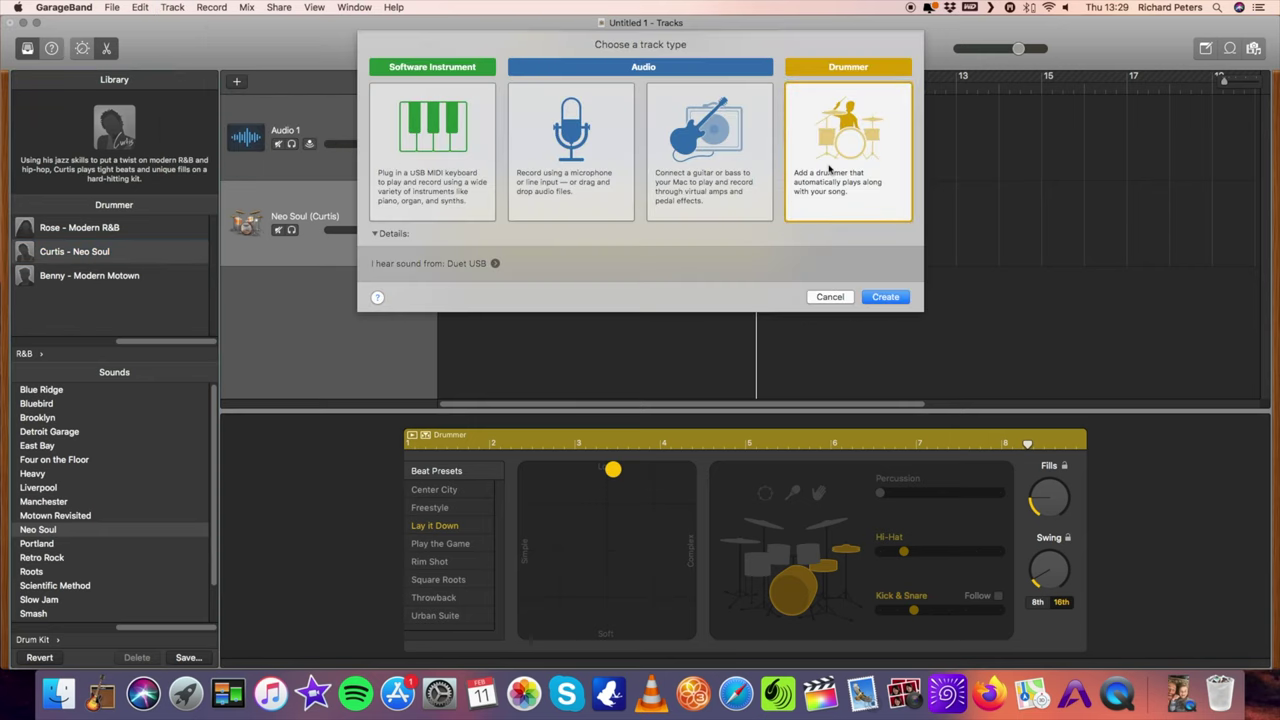
{"action": "left_click", "coordinate": [892, 299]}
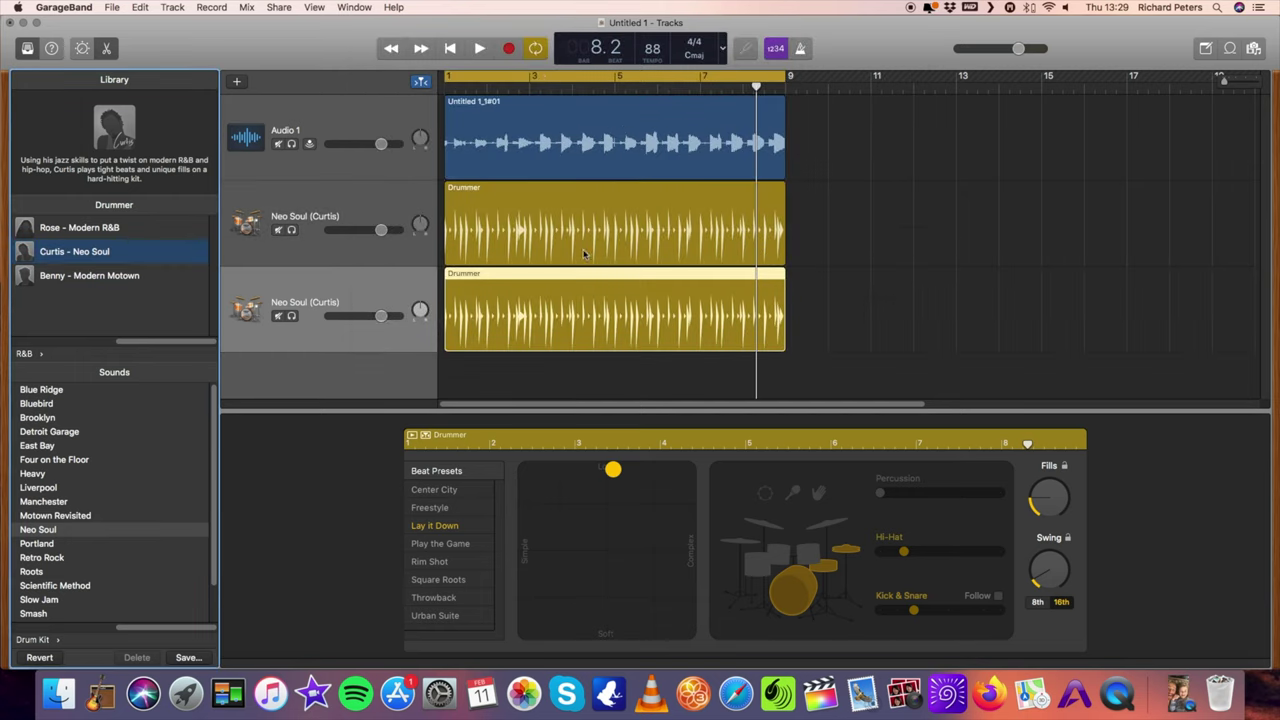
{"action": "left_click", "coordinate": [449, 50]}
{"action": "left_click", "coordinate": [481, 48]}
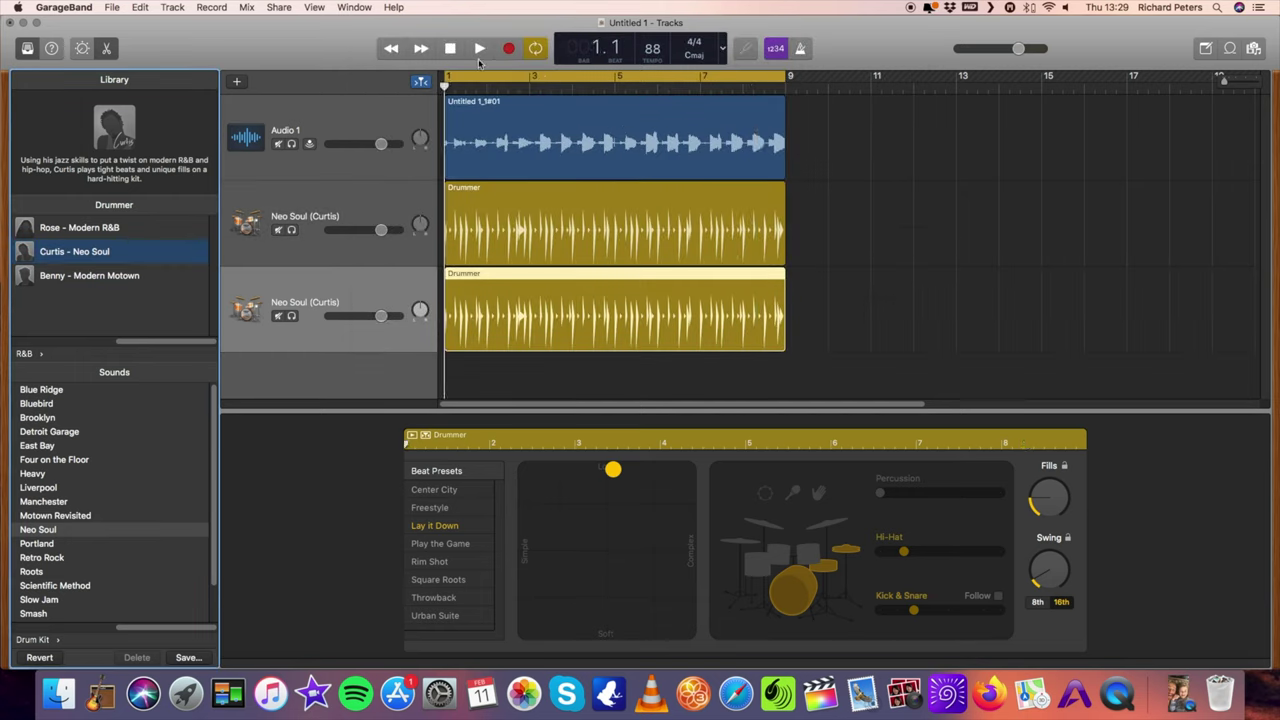
{"action": "left_click_drag", "start_coordinate": [146, 342], "coordinate": [38, 336]}
{"action": "left_click", "coordinate": [42, 308]}
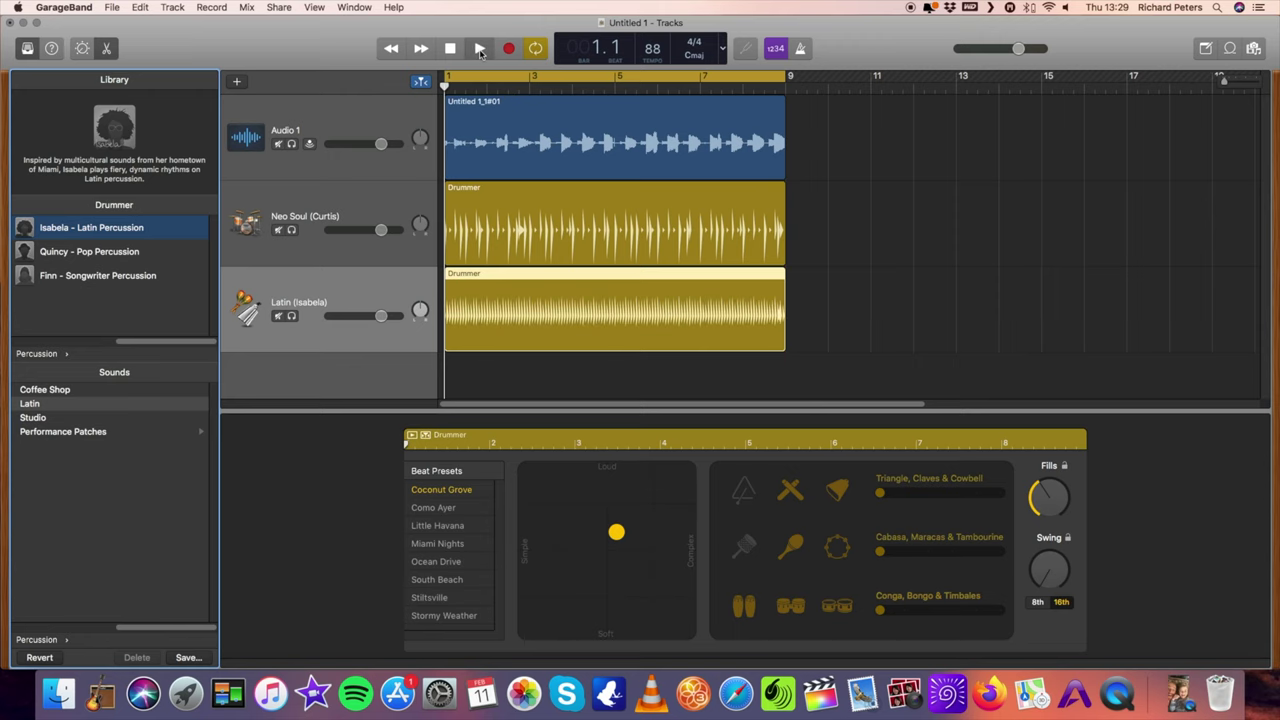
- Audition the Como Ayer, Little Havana and Miami Nights percussion beats, settling on Ocean Drive
{"action": "left_click", "coordinate": [480, 52]}
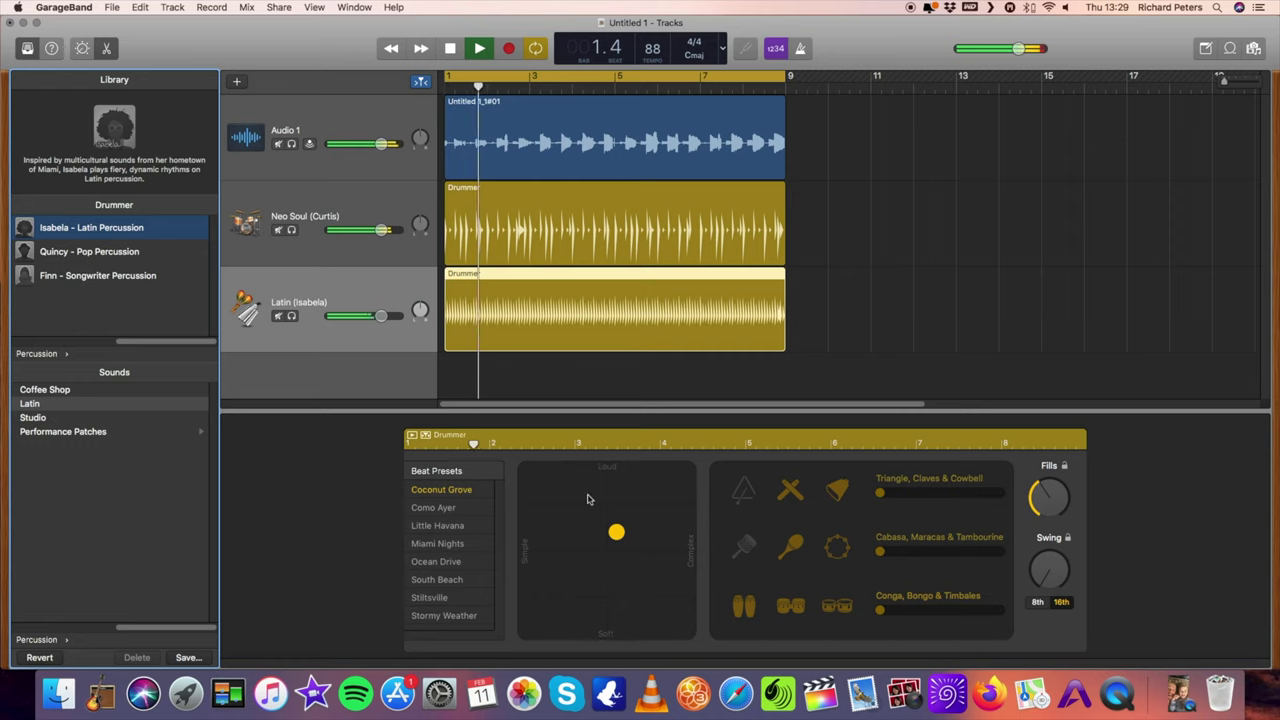
{"action": "left_click", "coordinate": [450, 510]}
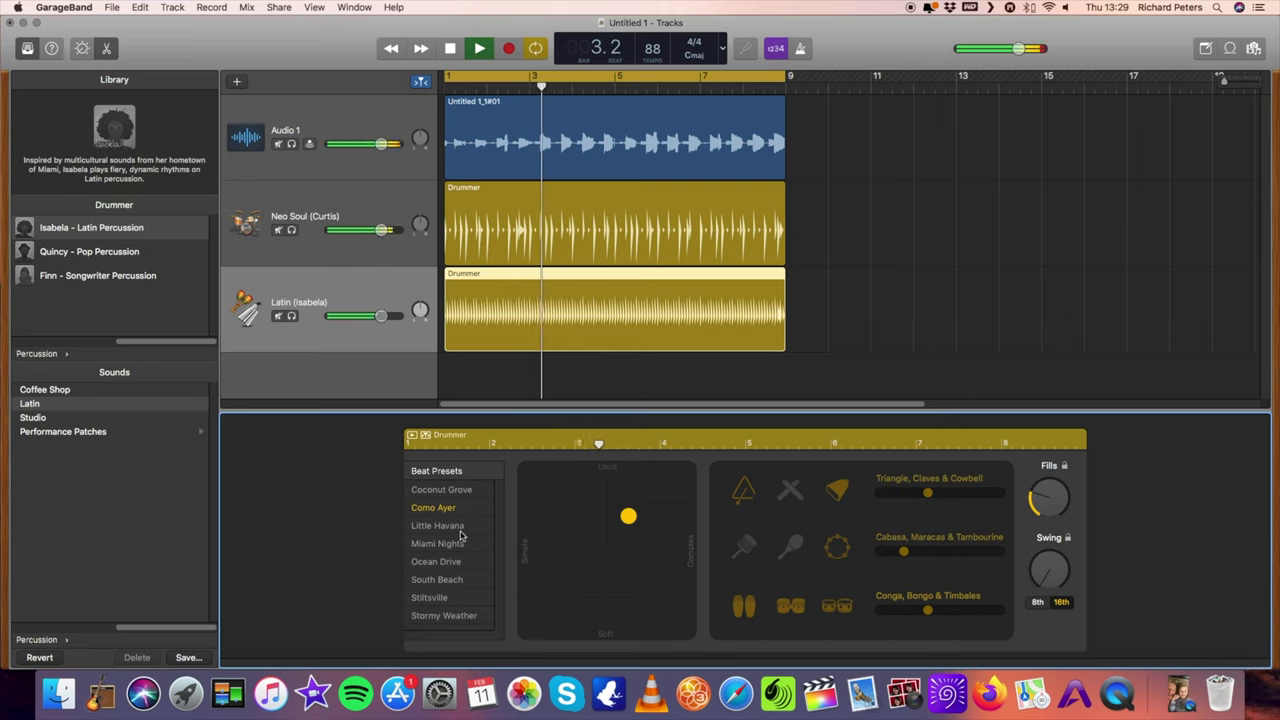
{"action": "left_click", "coordinate": [458, 527]}
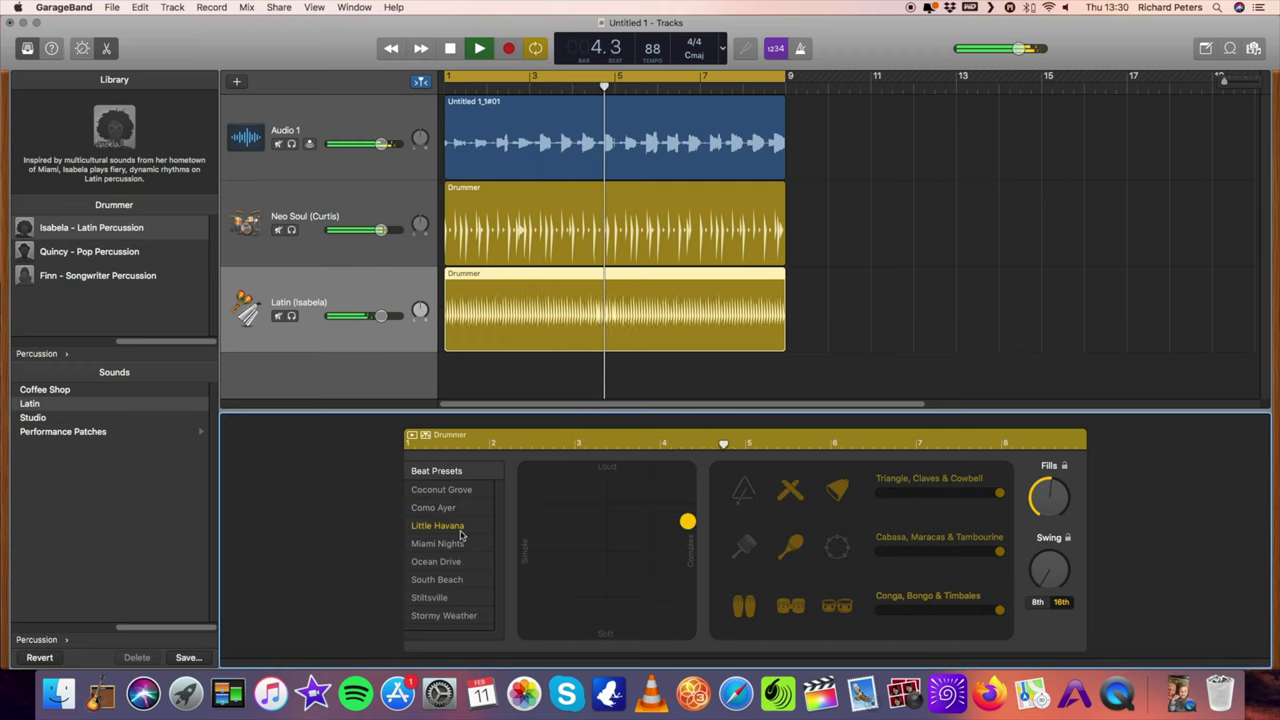
{"action": "left_click", "coordinate": [458, 544]}
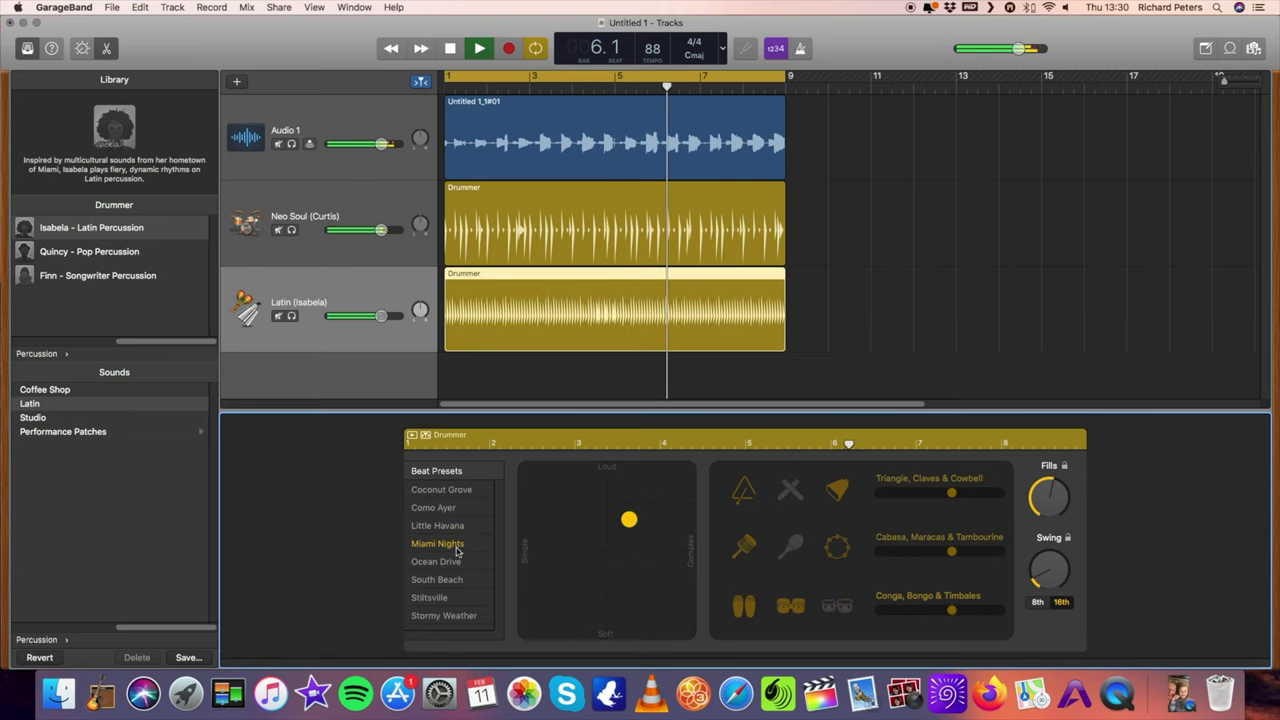
{"action": "left_click", "coordinate": [455, 563]}
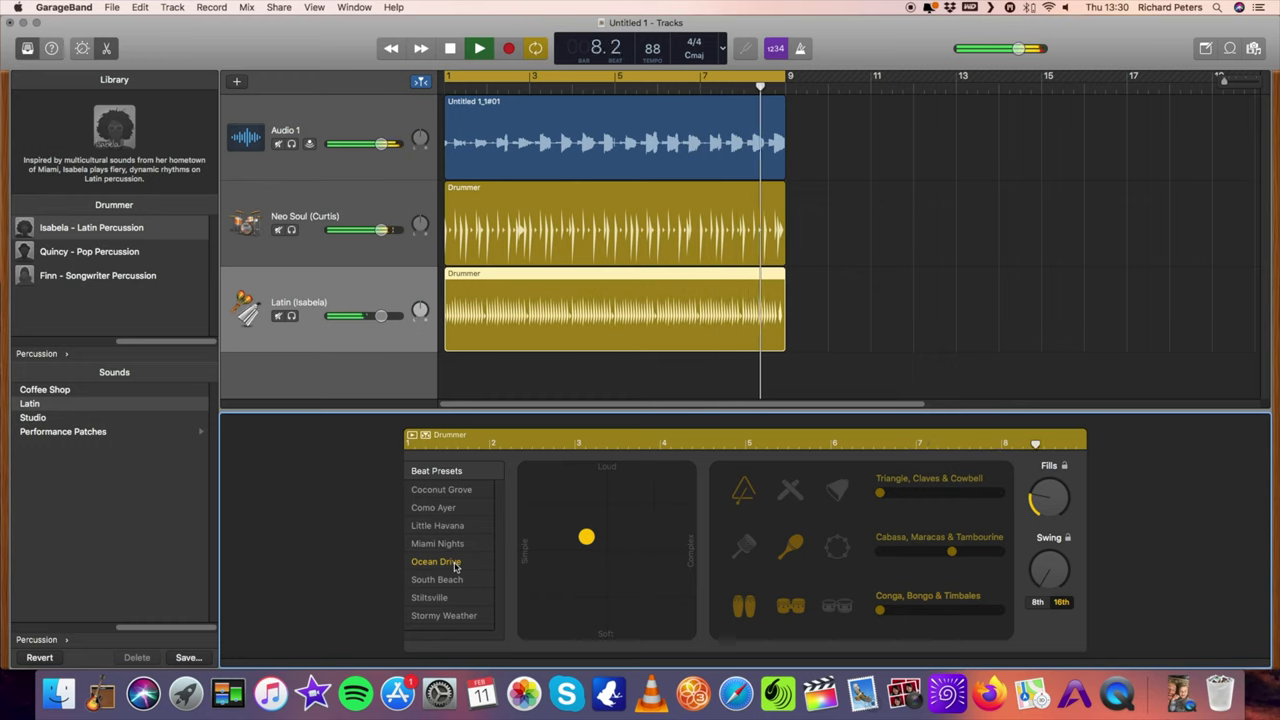
- Add shakers, switch off triangle, claves and cowbell, then stop and return to bar 1
{"action": "left_click", "coordinate": [837, 548]}
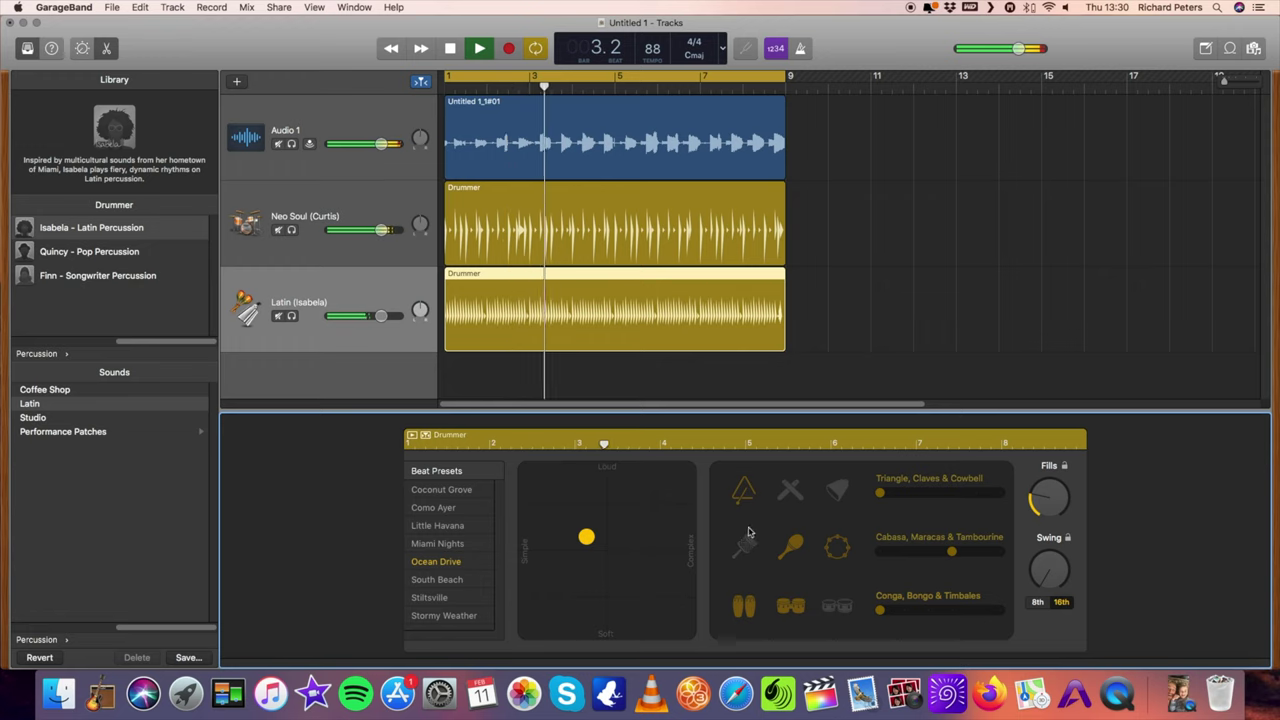
{"action": "left_click", "coordinate": [743, 490]}
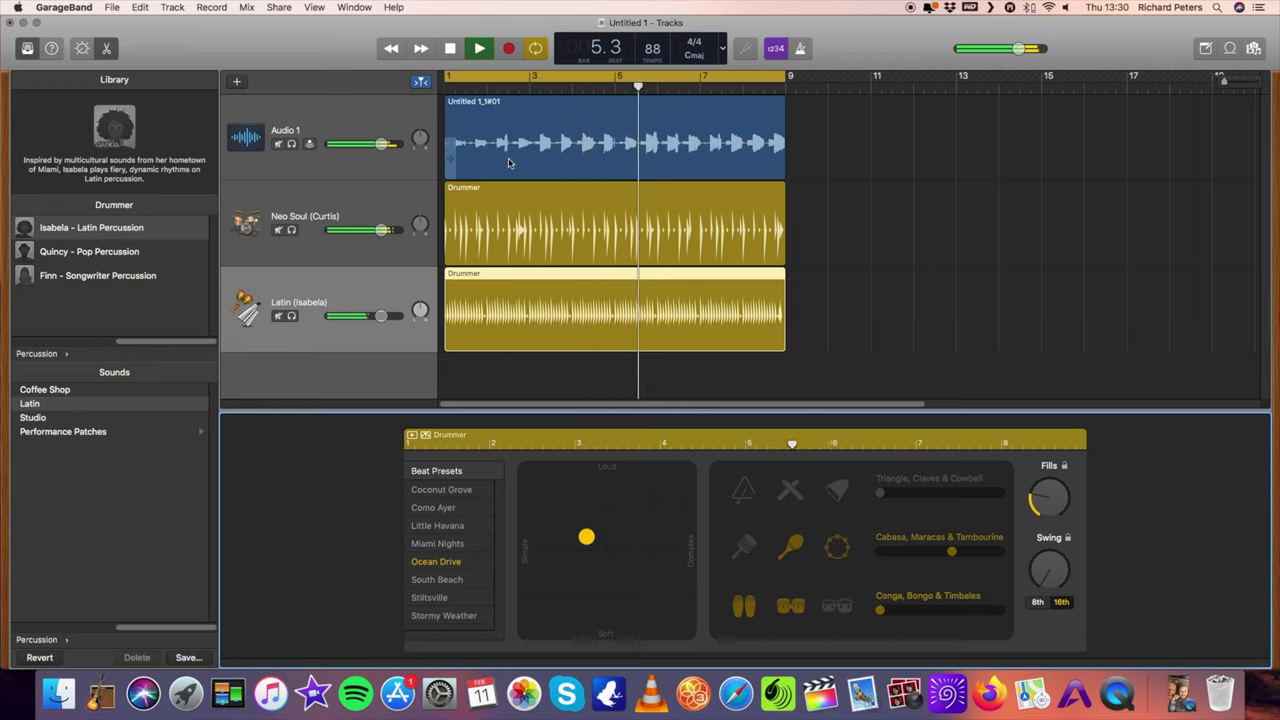
{"action": "left_click", "coordinate": [452, 48]}
{"action": "left_click", "coordinate": [452, 48]}
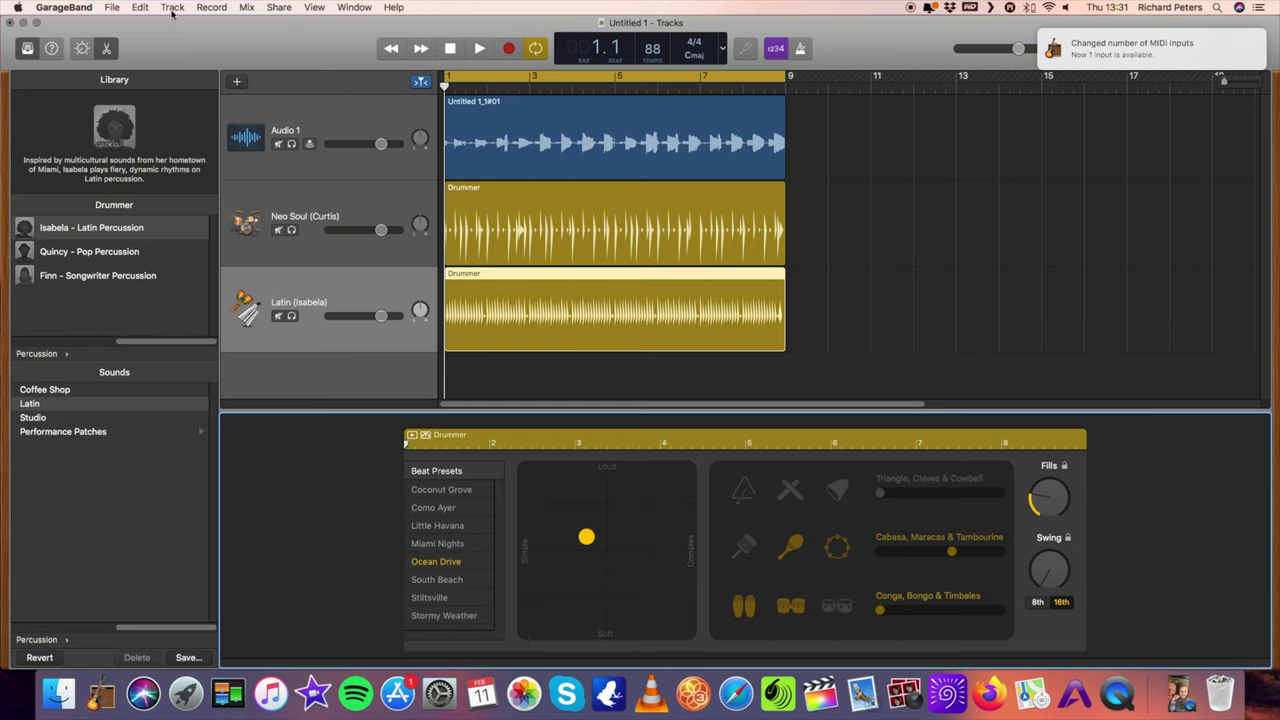
- Create a Fingerstyle Bass software instrument track and start recording a bass line
{"action": "left_click", "coordinate": [172, 8]}
{"action": "left_click", "coordinate": [186, 23]}
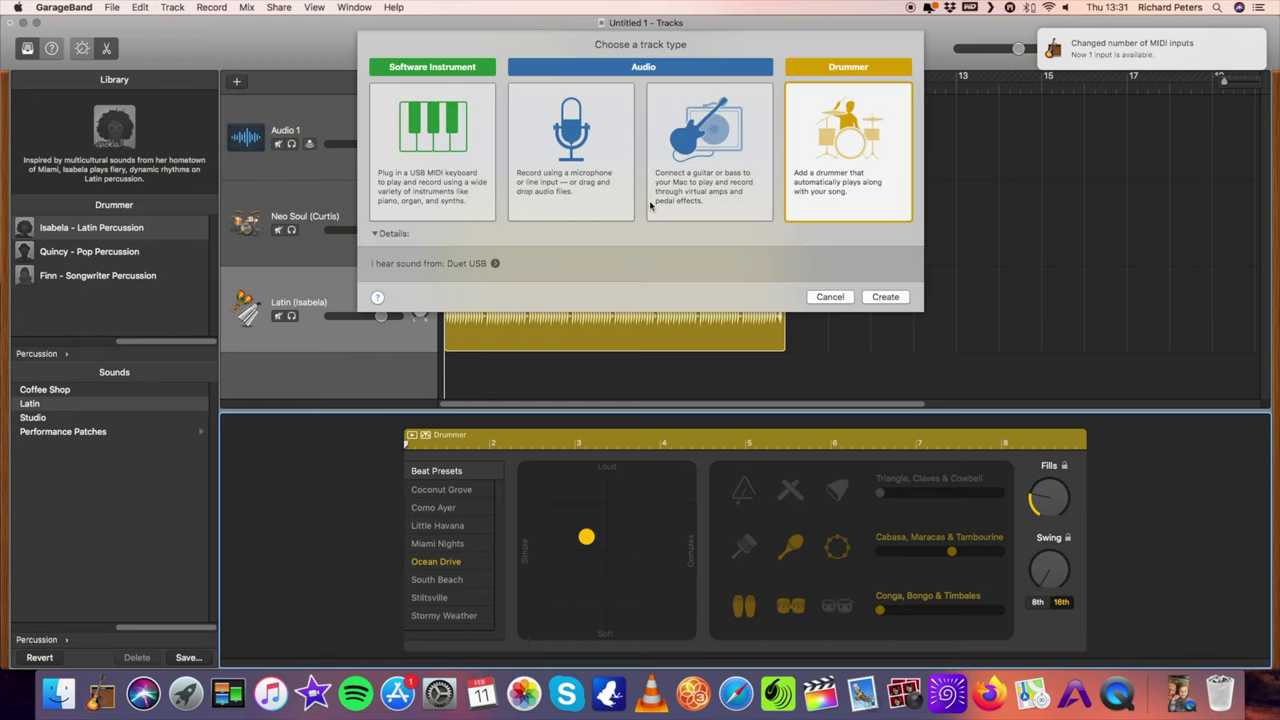
{"action": "left_click", "coordinate": [444, 184]}
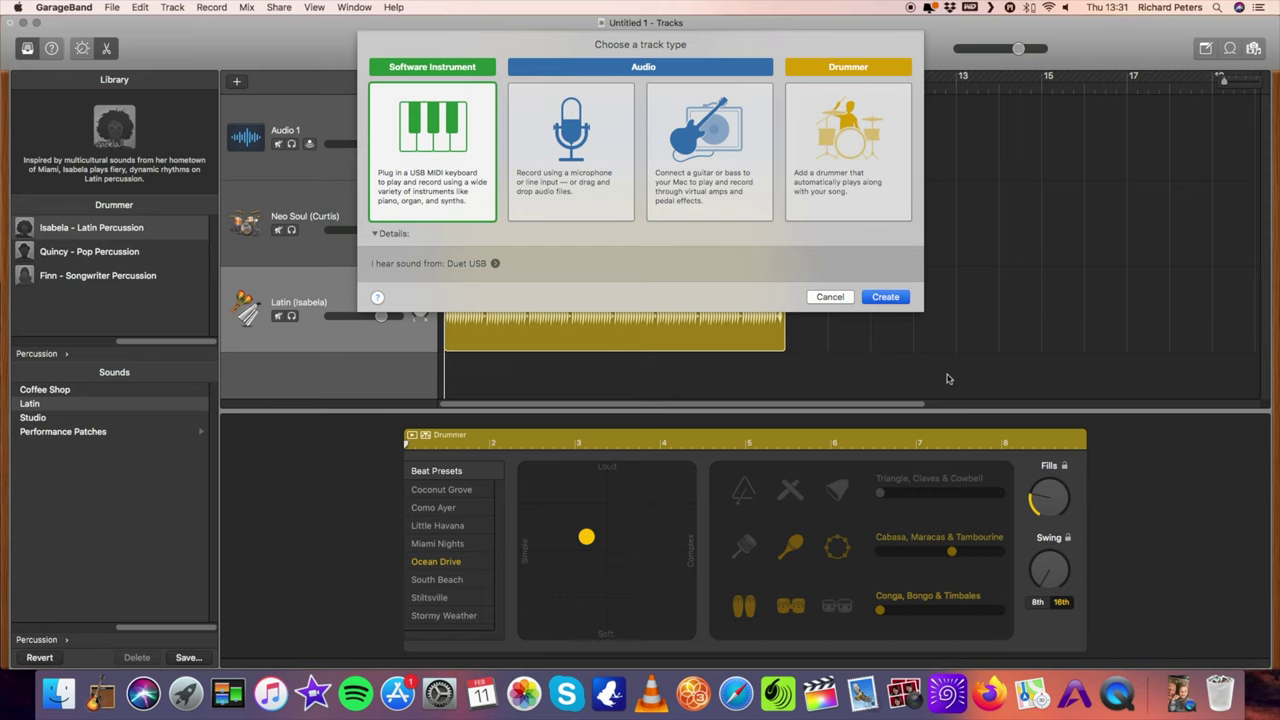
{"action": "key", "text": "Return"}
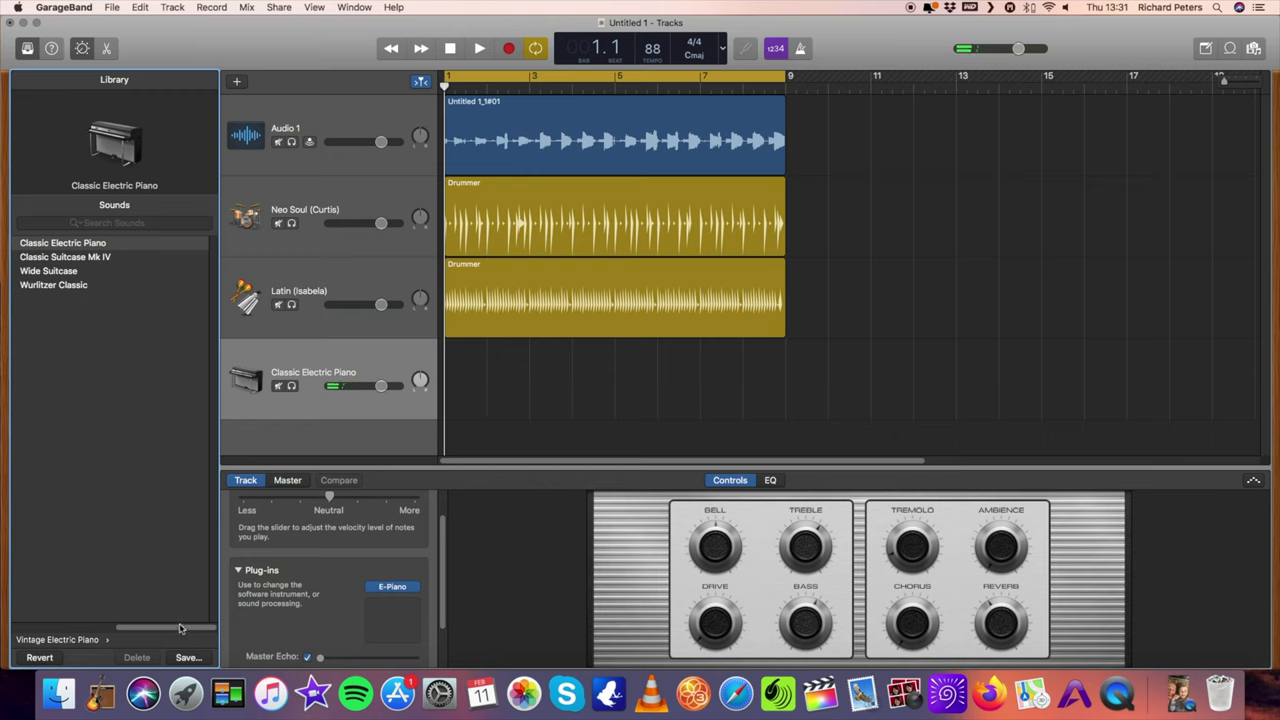
{"action": "scroll", "coordinate": [180, 628], "scroll_direction": "left", "scroll_amount": 3}
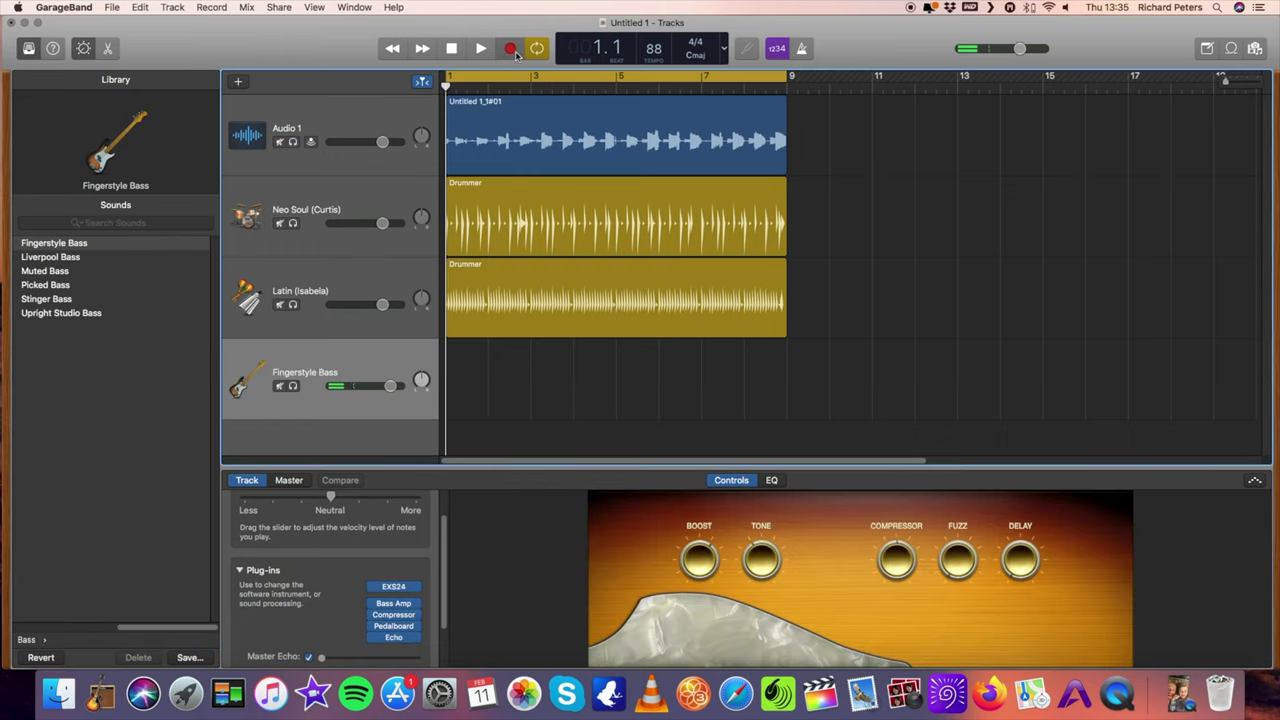
{"action": "left_click", "coordinate": [516, 54]}
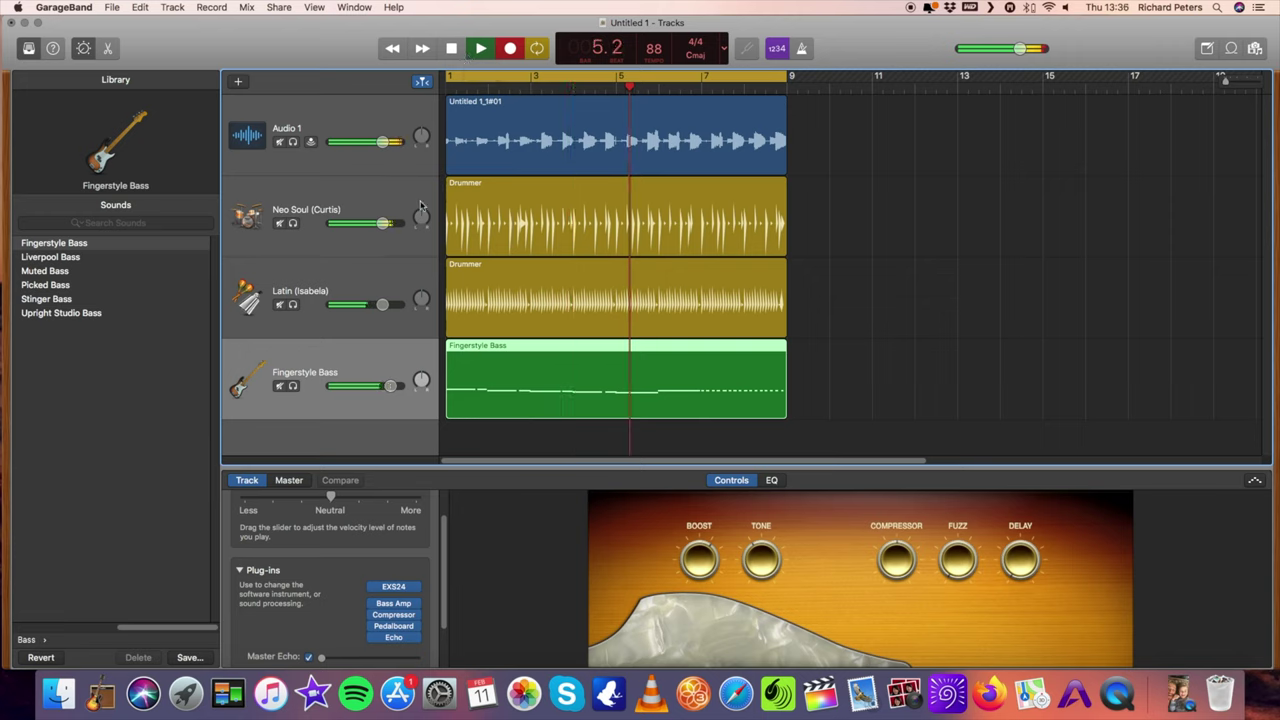
- Briefly mute and unmute the Latin percussion track to check the mix, then stop playback
{"action": "left_click", "coordinate": [280, 305]}
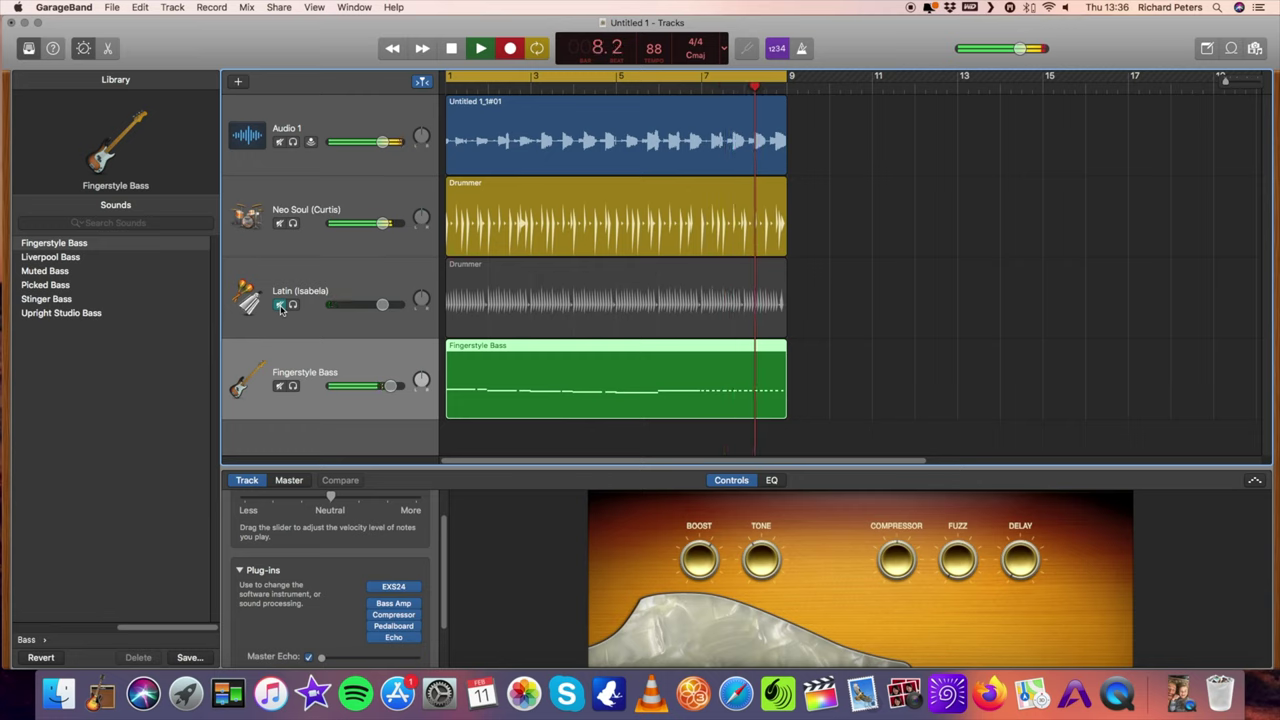
{"action": "left_click", "coordinate": [280, 305]}
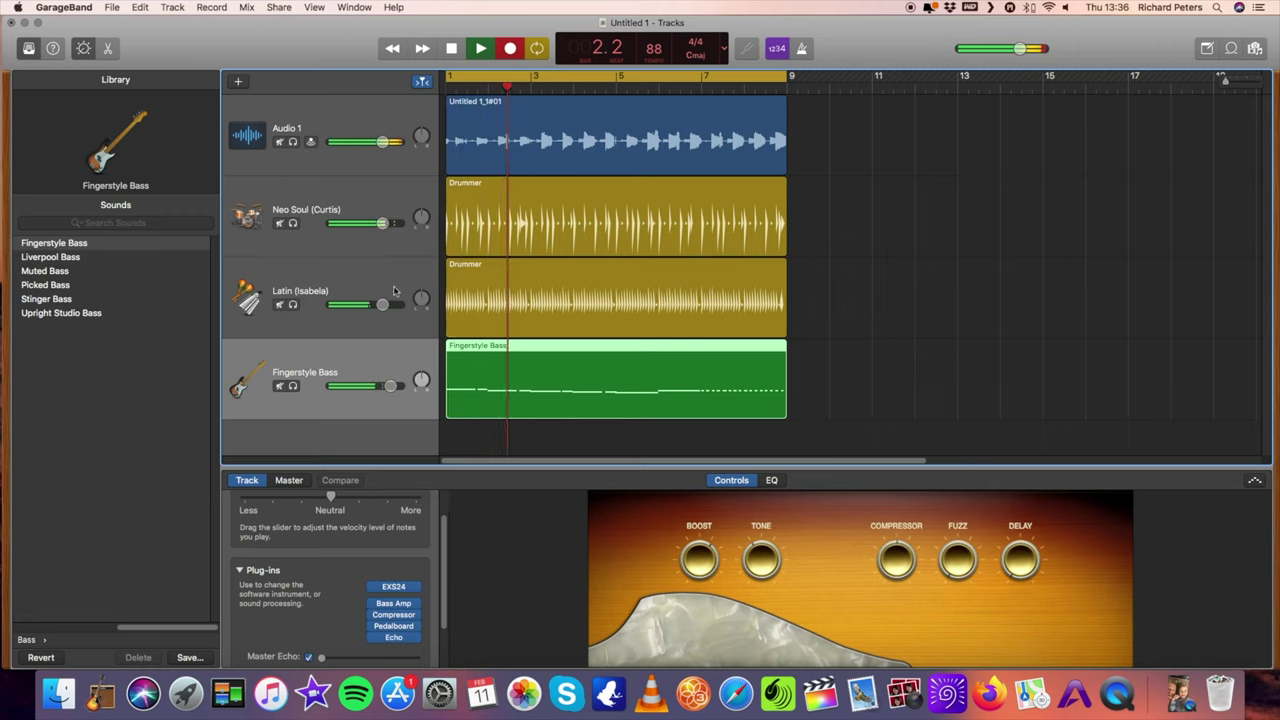
{"action": "left_click", "coordinate": [451, 48]}
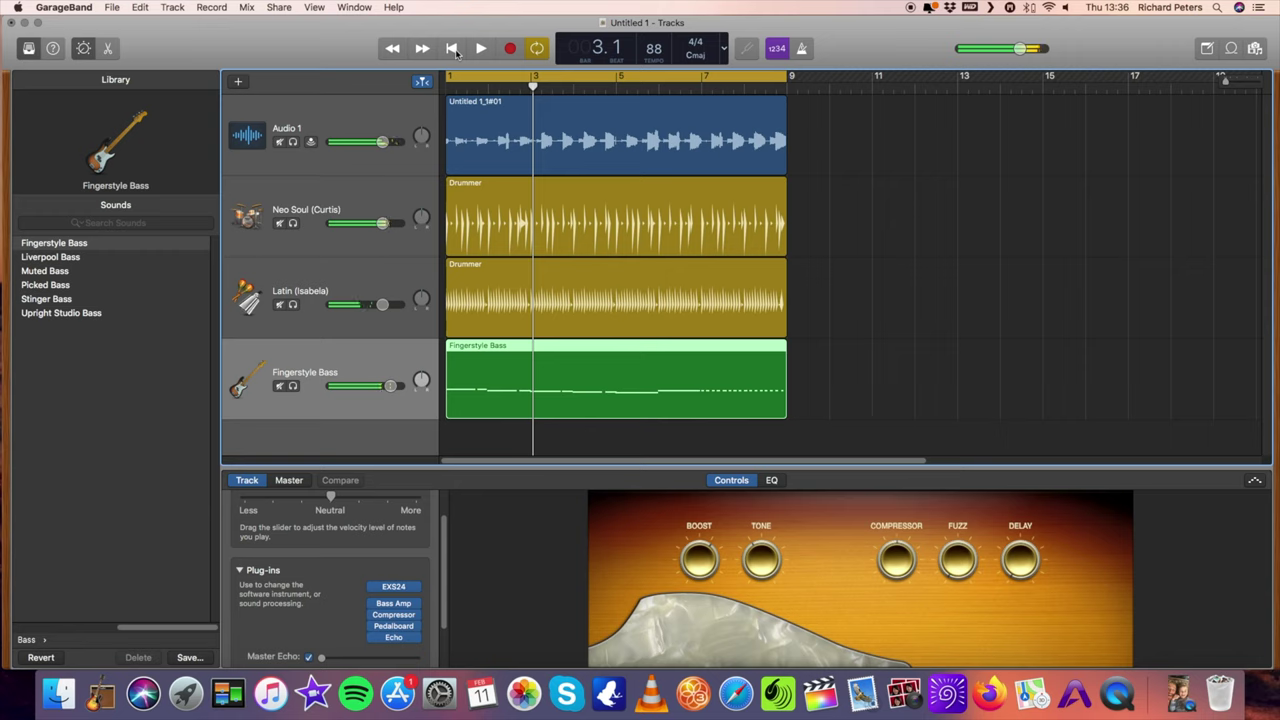
- Show and select the master track, then play the song from the beginning
{"action": "left_click", "coordinate": [174, 8]}
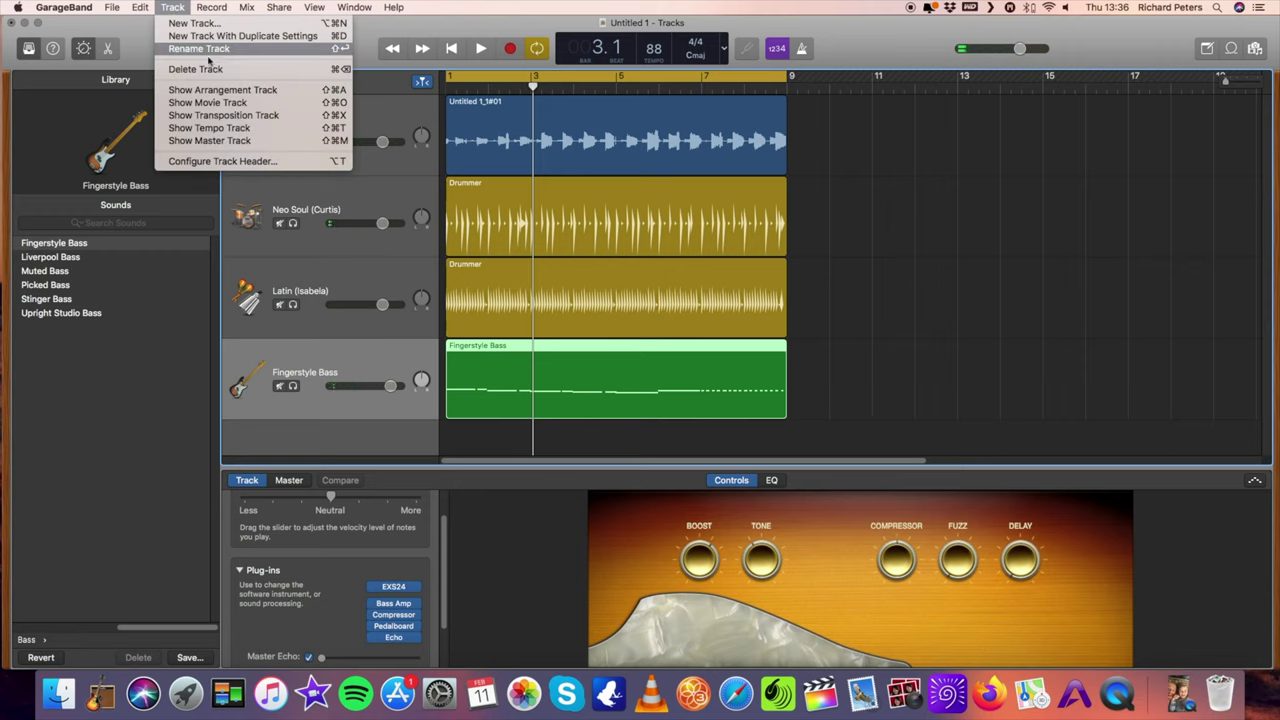
{"action": "left_click", "coordinate": [220, 141]}
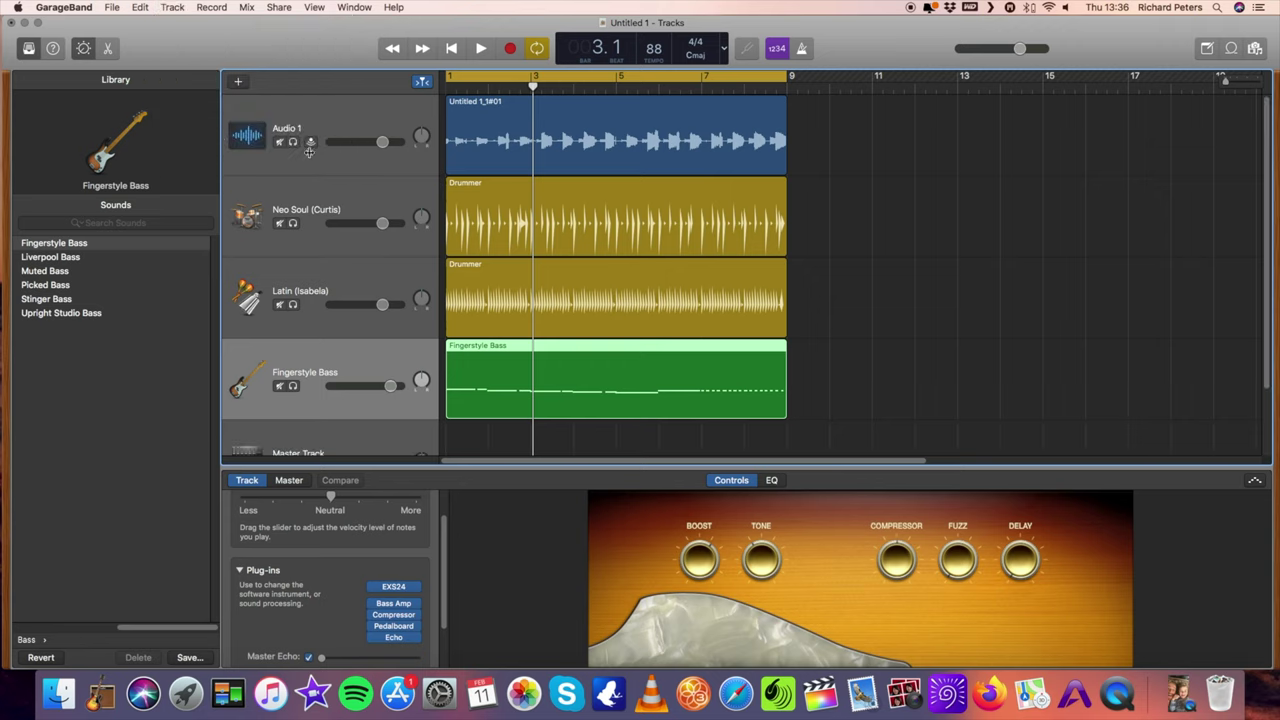
{"action": "left_click", "coordinate": [407, 378]}
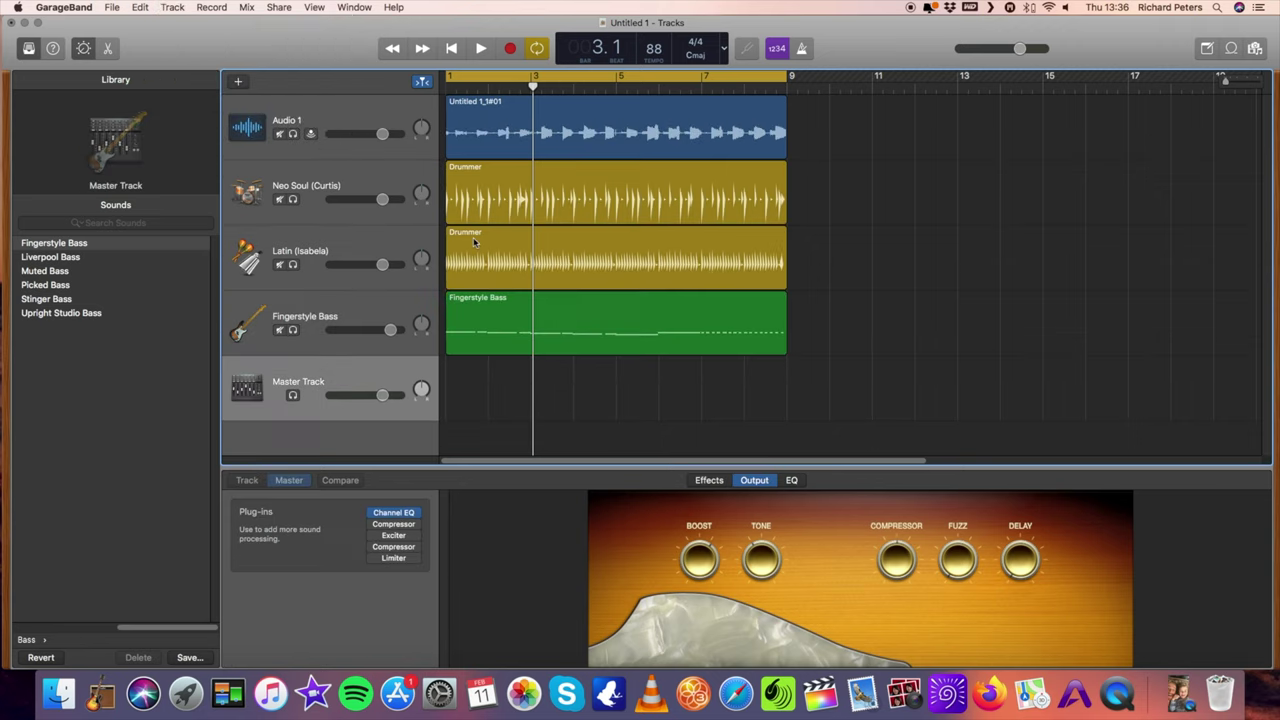
{"action": "left_click", "coordinate": [451, 48]}
{"action": "left_click", "coordinate": [480, 48]}
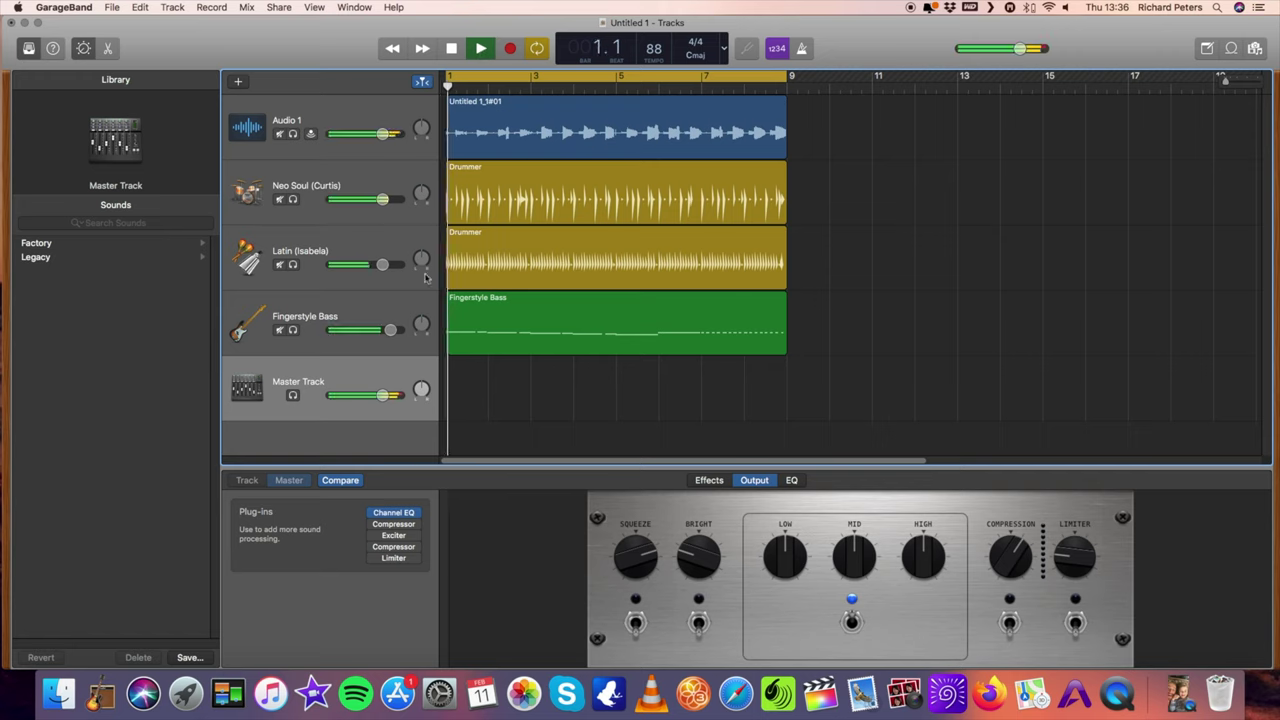
- In the master Channel EQ, try the Final Mix – Ballad and Final Mix – Dance presets
{"action": "mouse_move", "coordinate": [397, 514]}
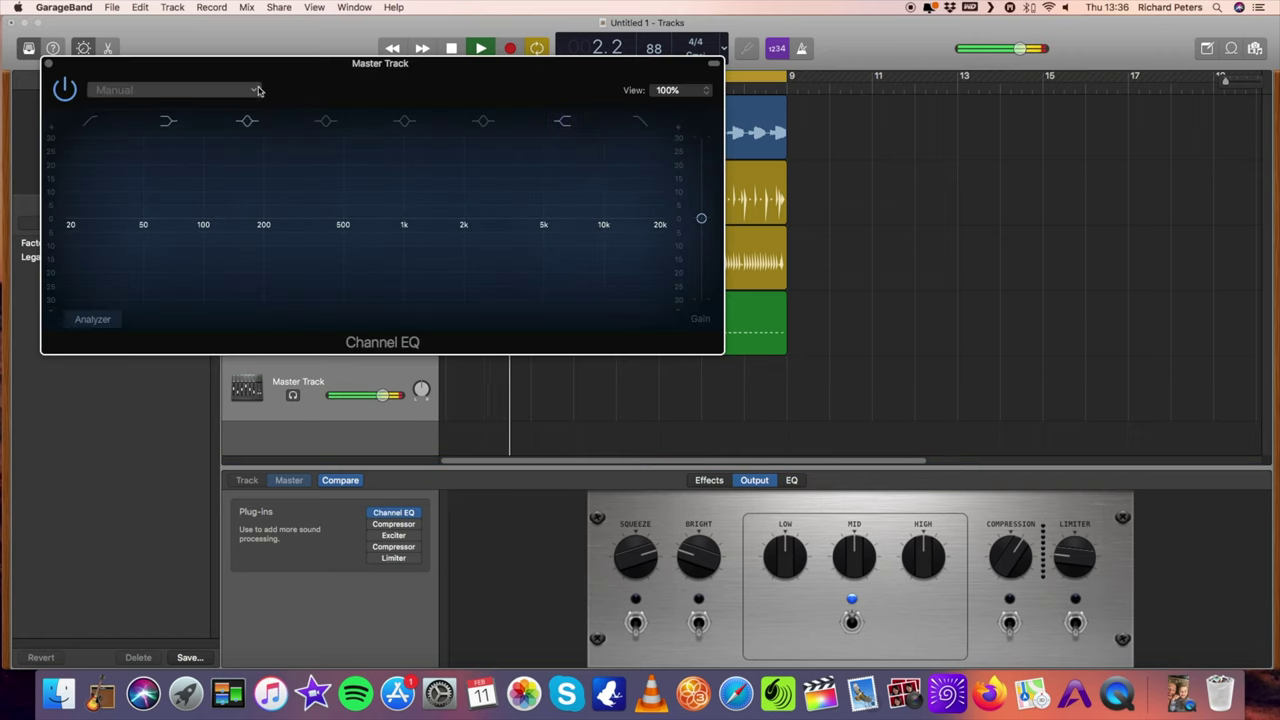
{"action": "left_click", "coordinate": [170, 90]}
{"action": "mouse_move", "coordinate": [150, 230]}
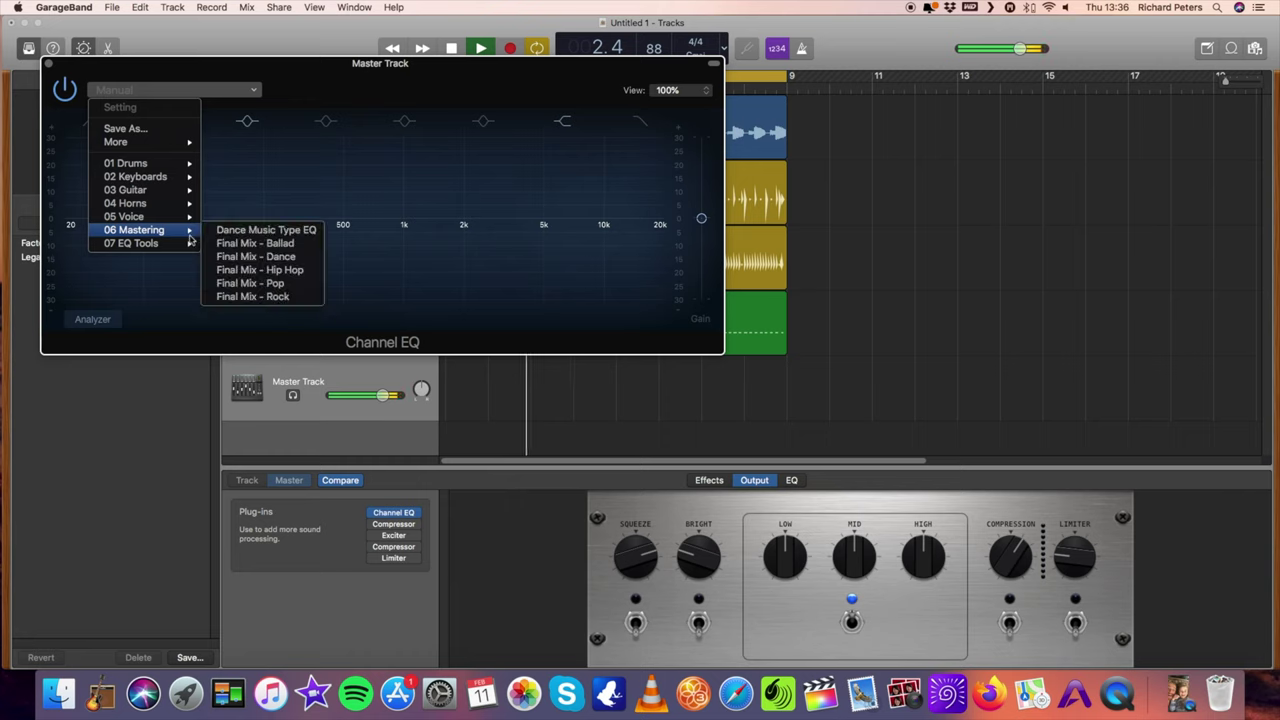
{"action": "left_click", "coordinate": [252, 249]}
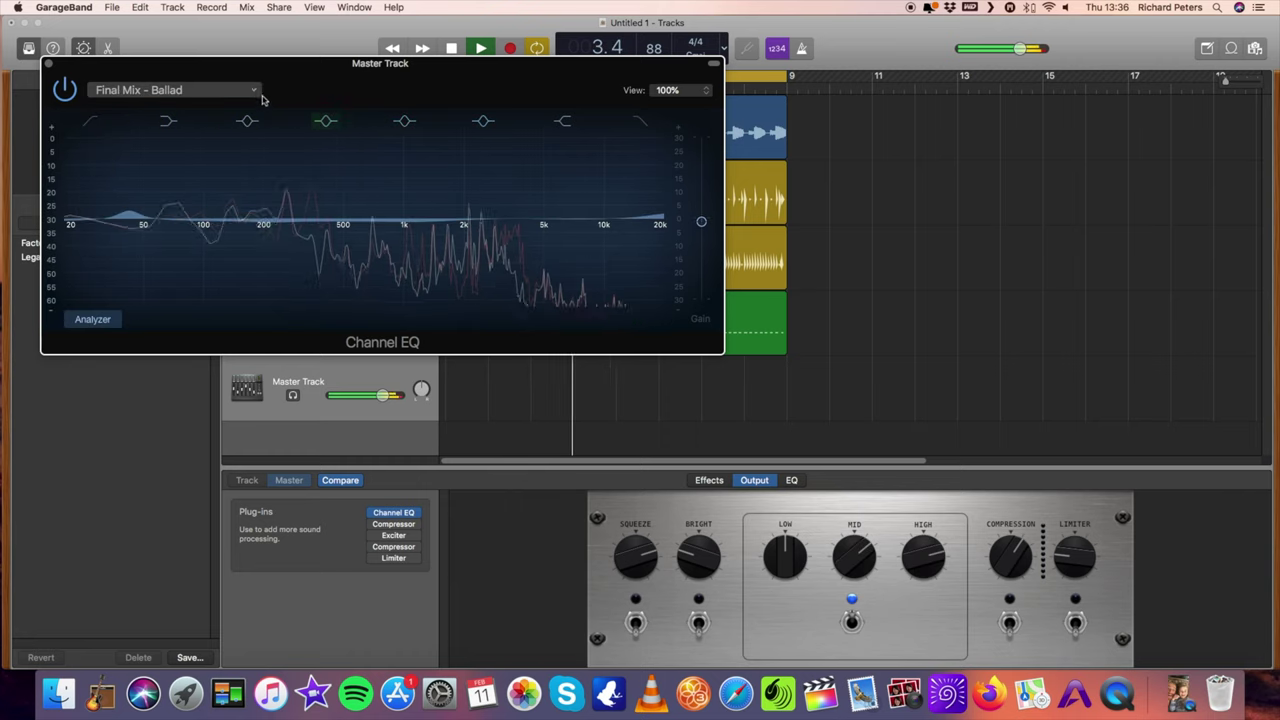
{"action": "left_click", "coordinate": [255, 91]}
{"action": "mouse_move", "coordinate": [150, 230]}
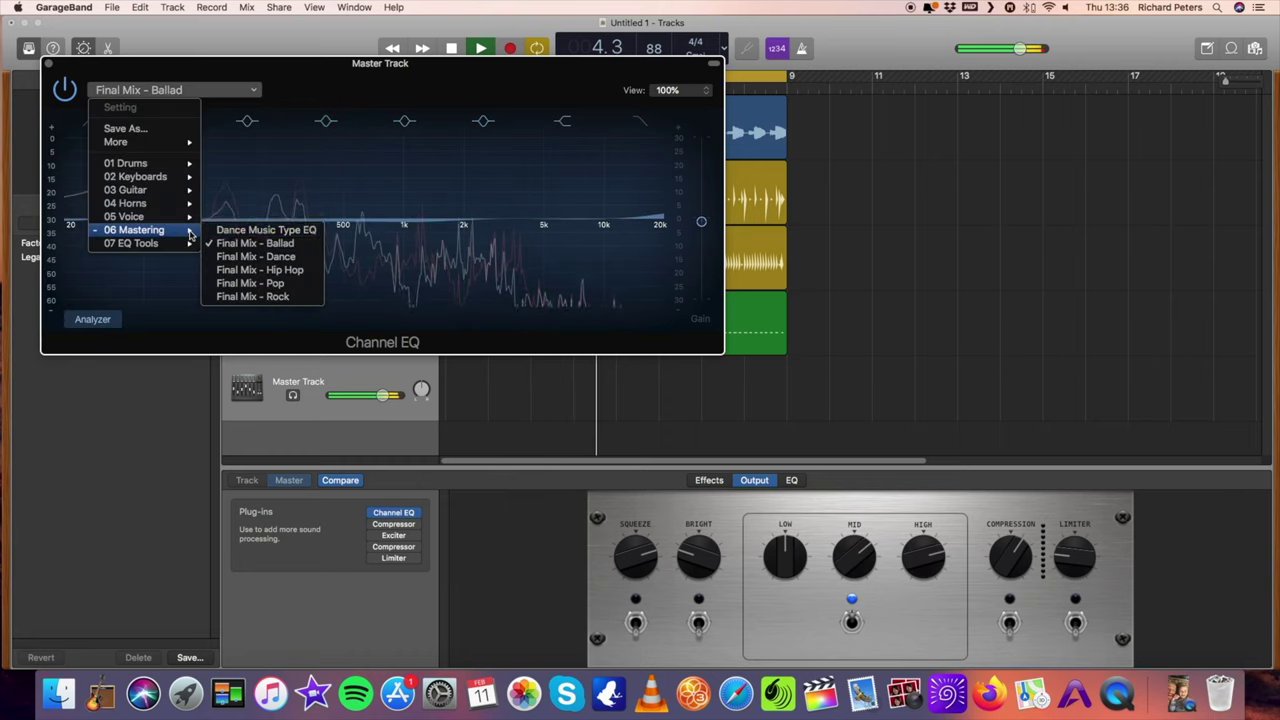
{"action": "left_click", "coordinate": [260, 258]}
- Try Final Mix – Hip Hop, then settle on Final Mix – Ballad and close the EQ
{"action": "left_click", "coordinate": [250, 90]}
{"action": "mouse_move", "coordinate": [196, 233]}
{"action": "left_click", "coordinate": [250, 270]}
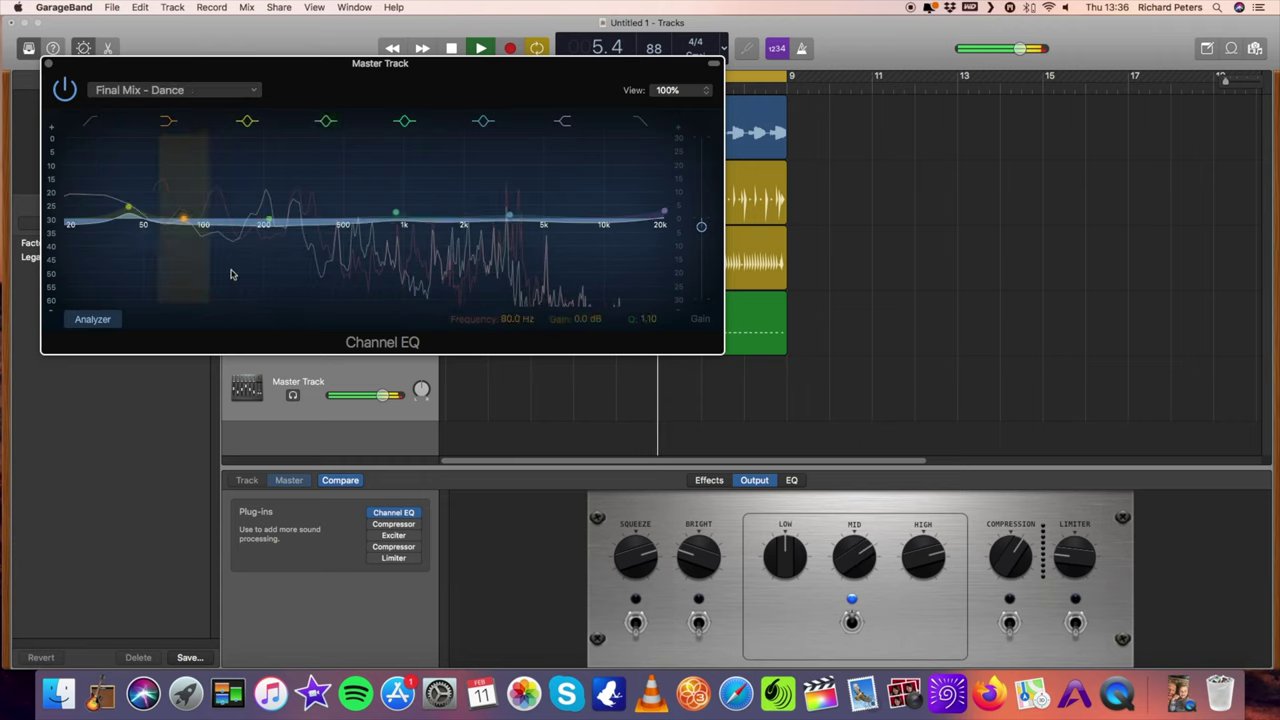
{"action": "left_click", "coordinate": [238, 92]}
{"action": "mouse_move", "coordinate": [193, 232]}
{"action": "left_click", "coordinate": [240, 245]}
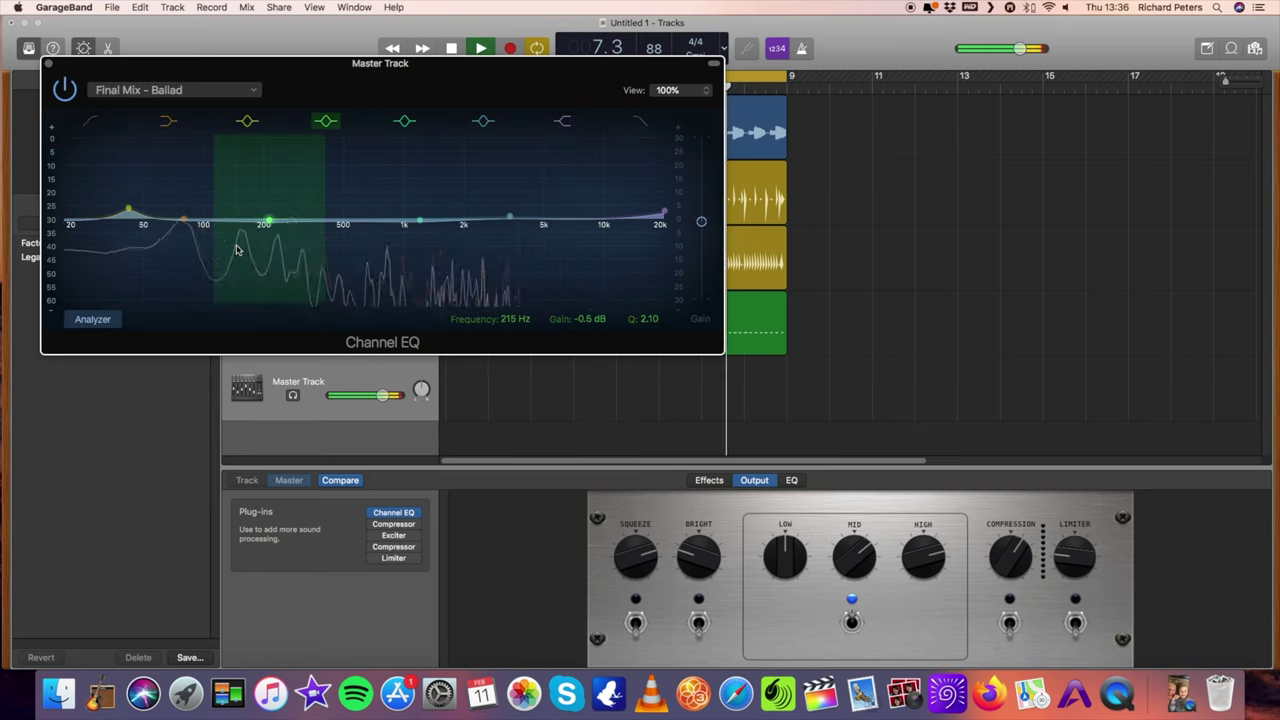
{"action": "left_click", "coordinate": [48, 66]}
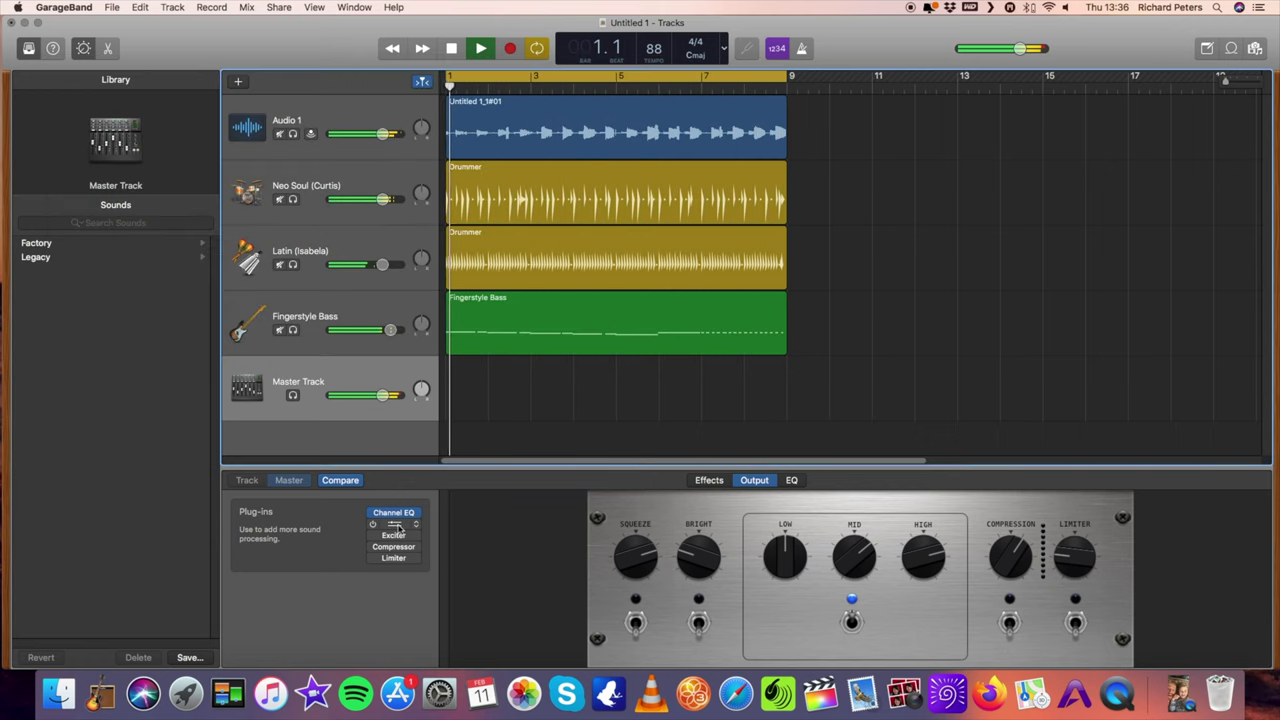
- Apply the Platinum Analog Tape preset (-12.5 dB threshold, 1.6:1 ratio) to the master Compressor
{"action": "left_click", "coordinate": [390, 525]}
{"action": "mouse_move", "coordinate": [376, 527]}
{"action": "left_click", "coordinate": [250, 90]}
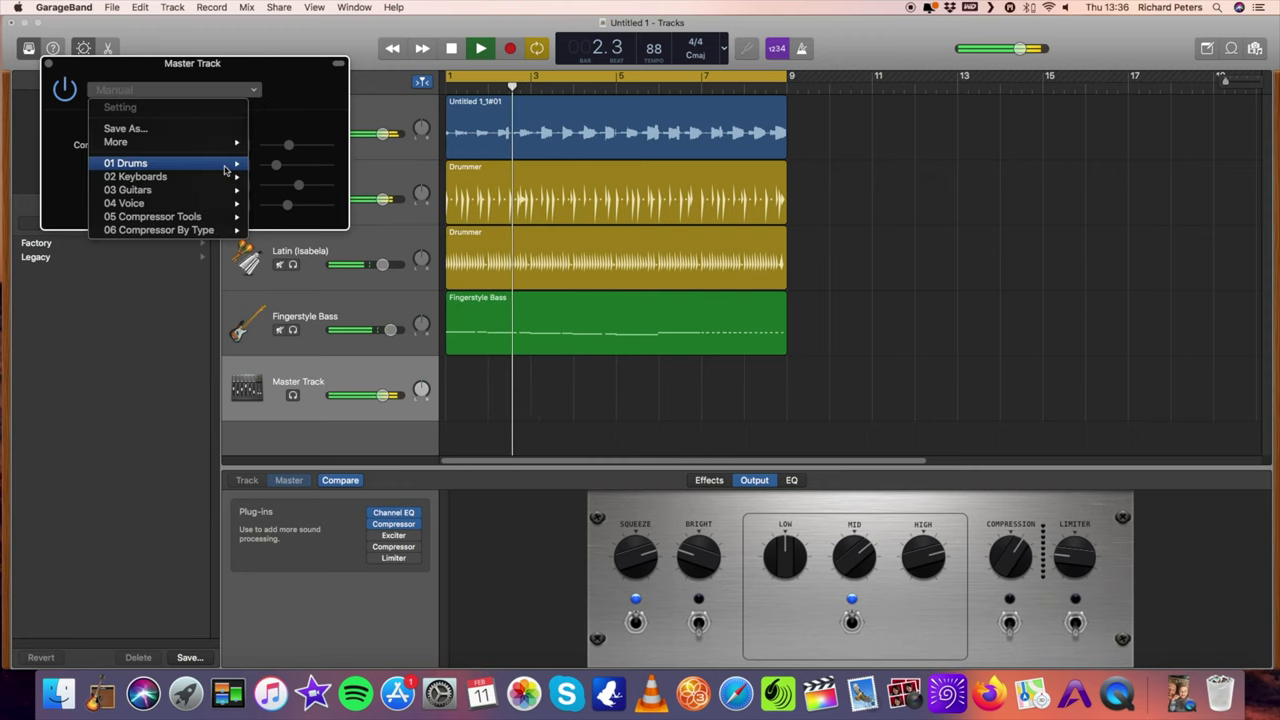
{"action": "mouse_move", "coordinate": [218, 216]}
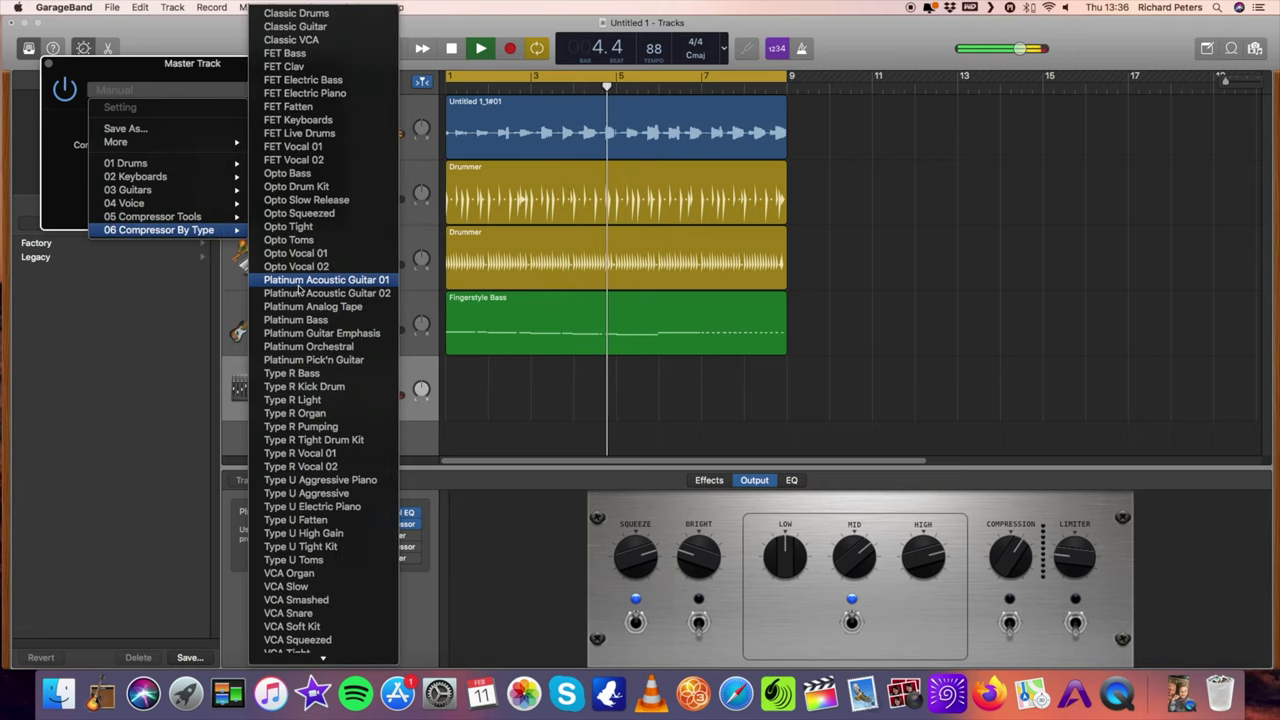
{"action": "left_click", "coordinate": [319, 306]}
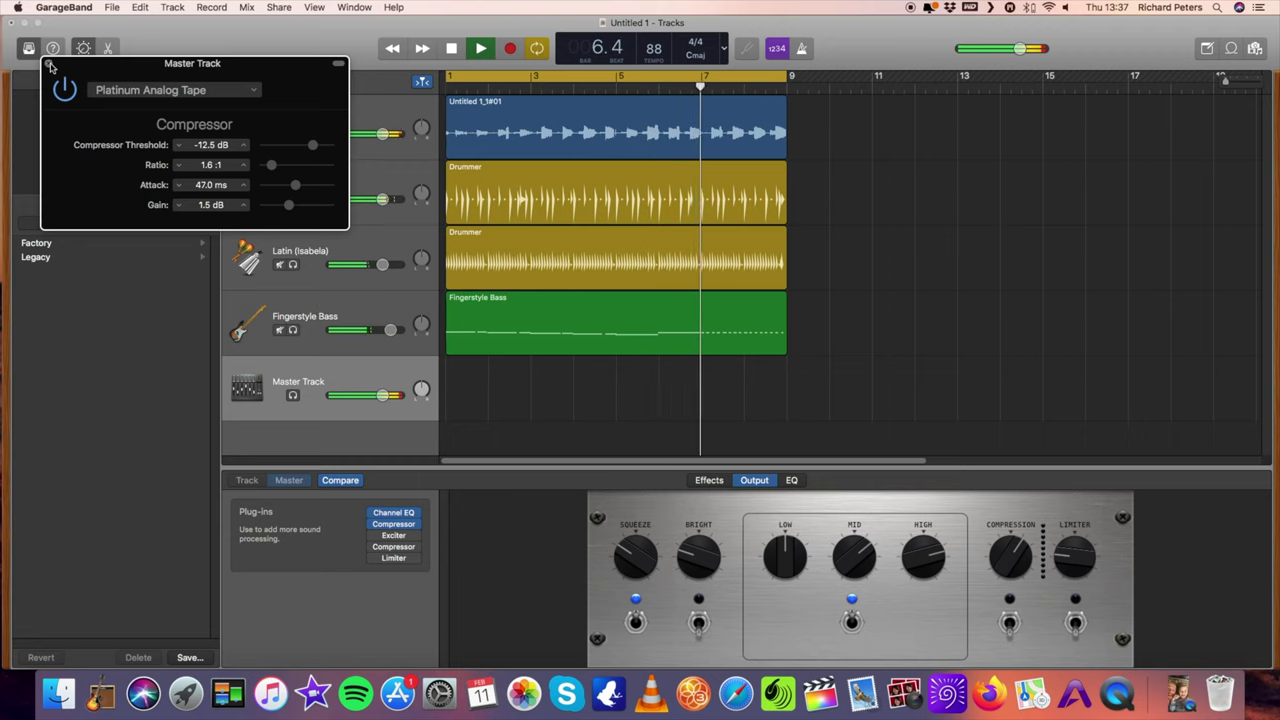
{"action": "left_click", "coordinate": [47, 64]}
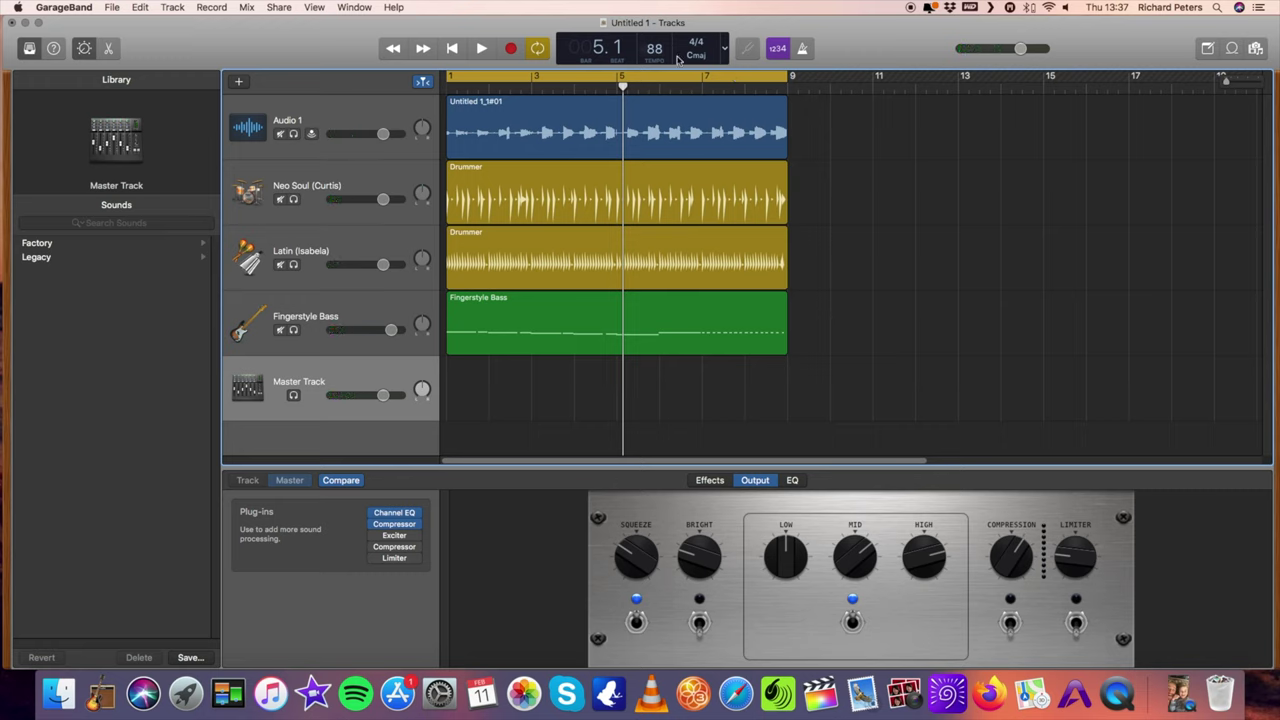
- Turn off Cycle and loop the Audio 1 guitar region out to bar 73, past three minutes
{"action": "left_click", "coordinate": [544, 52]}
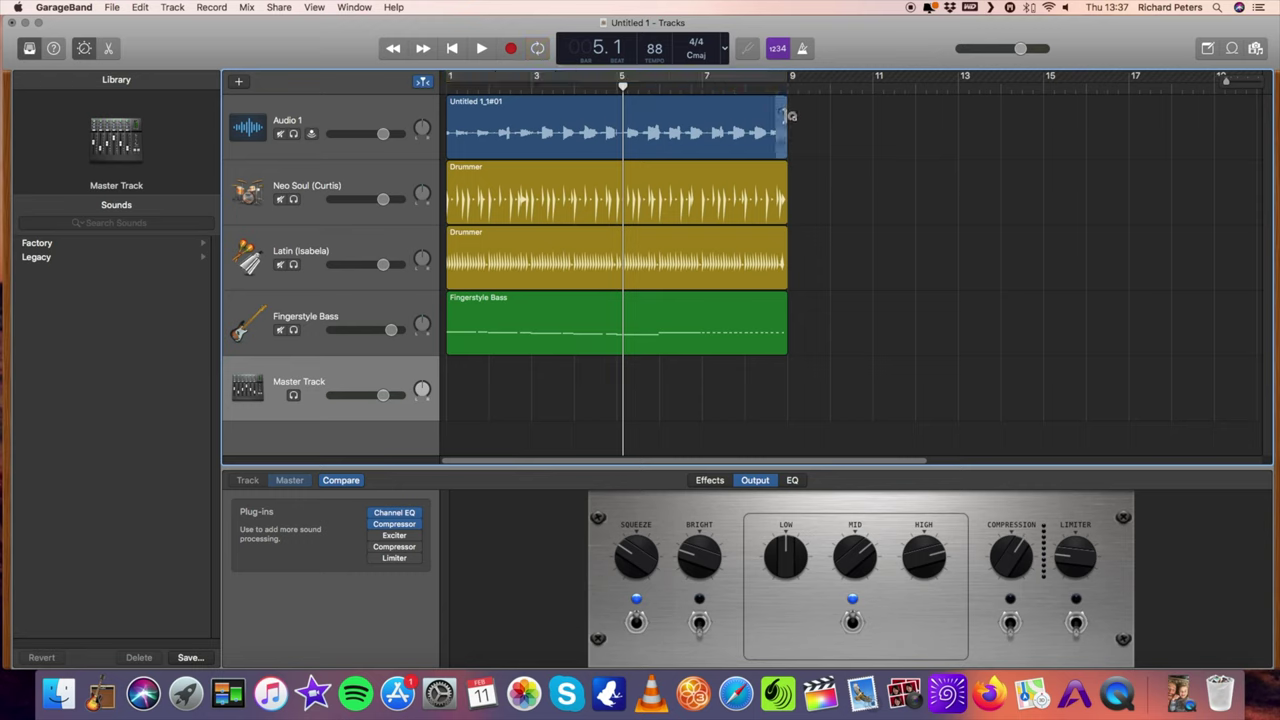
{"action": "left_click_drag", "start_coordinate": [788, 114], "coordinate": [1148, 203]}
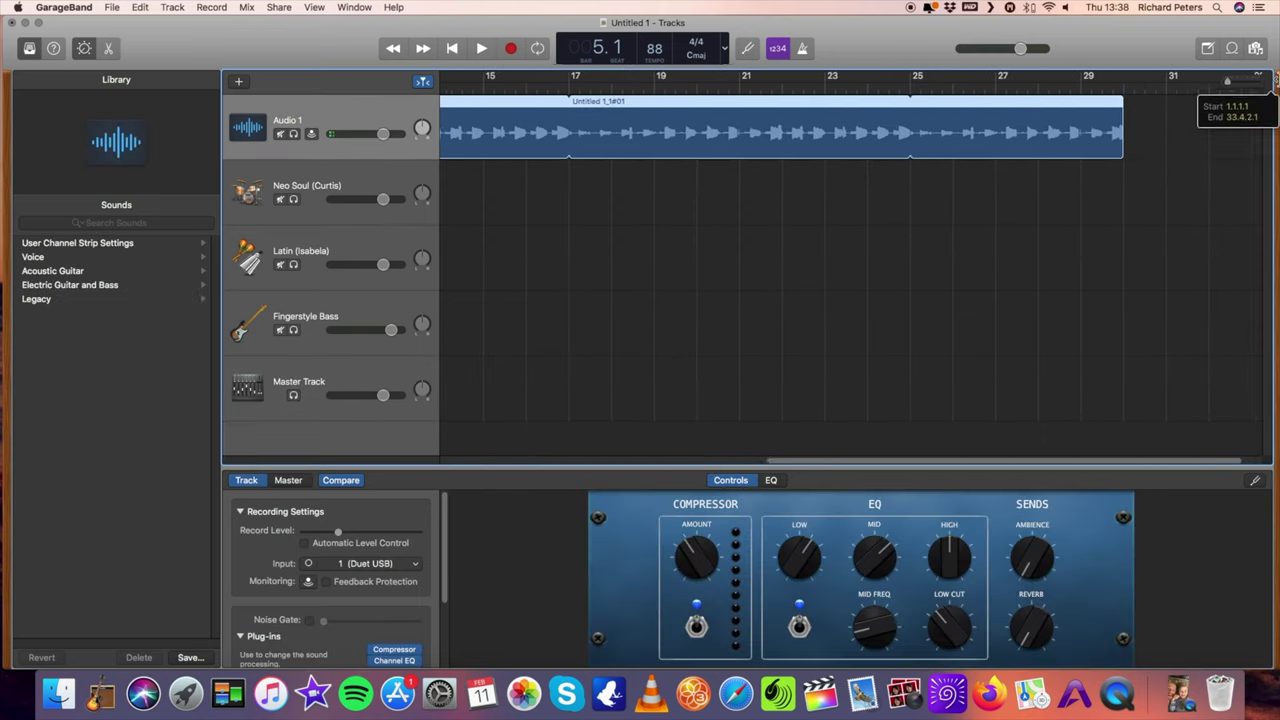
{"action": "left_click_drag", "start_coordinate": [1275, 82], "coordinate": [1275, 82]}
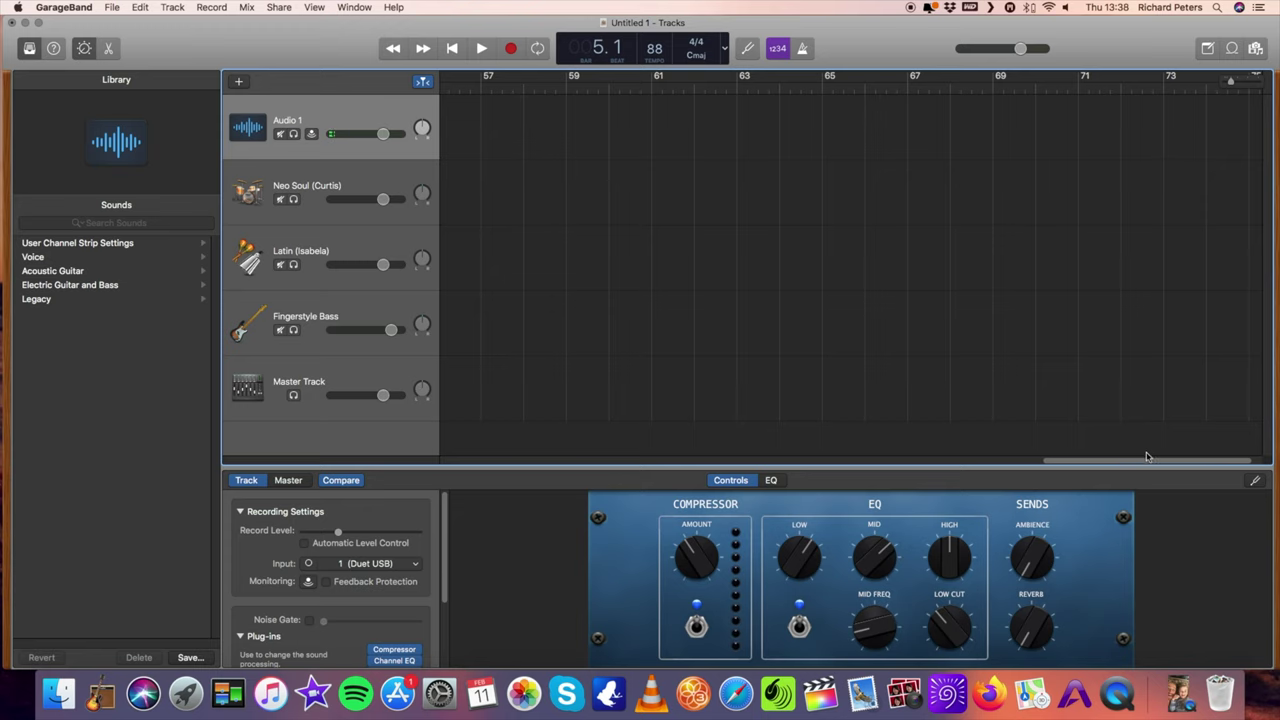
{"action": "left_click_drag", "start_coordinate": [1148, 459], "coordinate": [774, 461]}
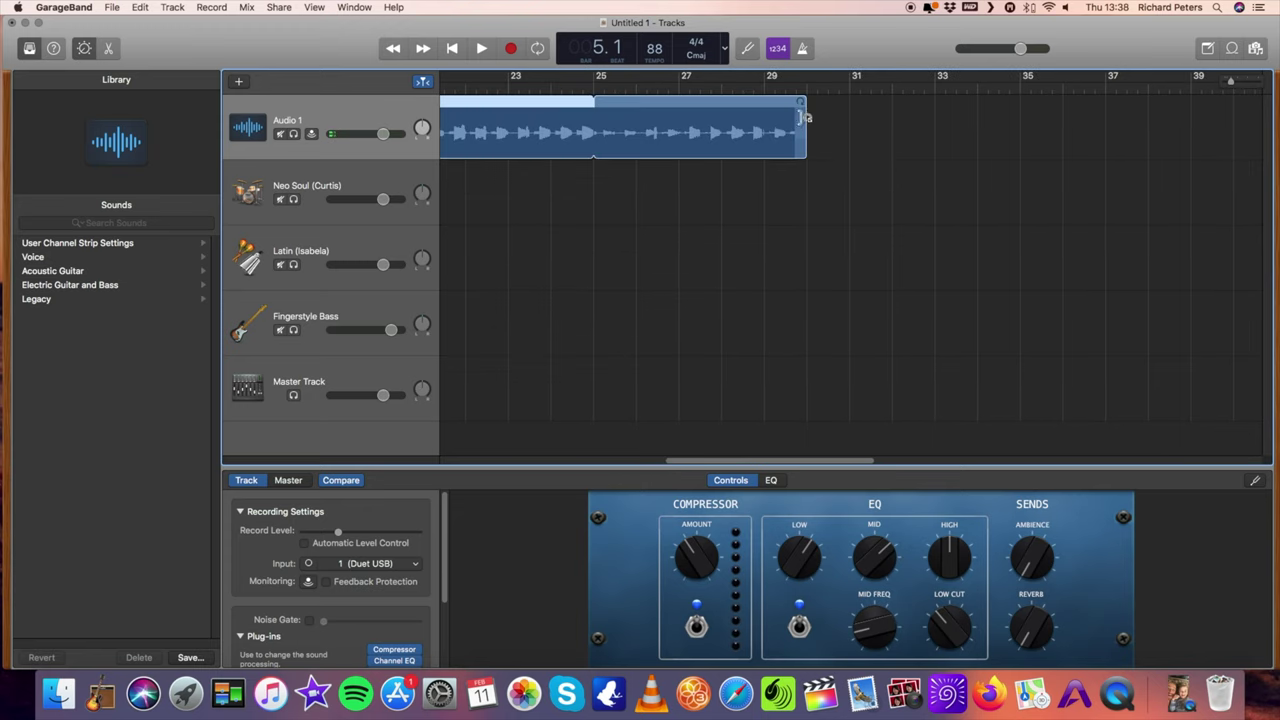
{"action": "left_click_drag", "start_coordinate": [812, 114], "coordinate": [1131, 173]}
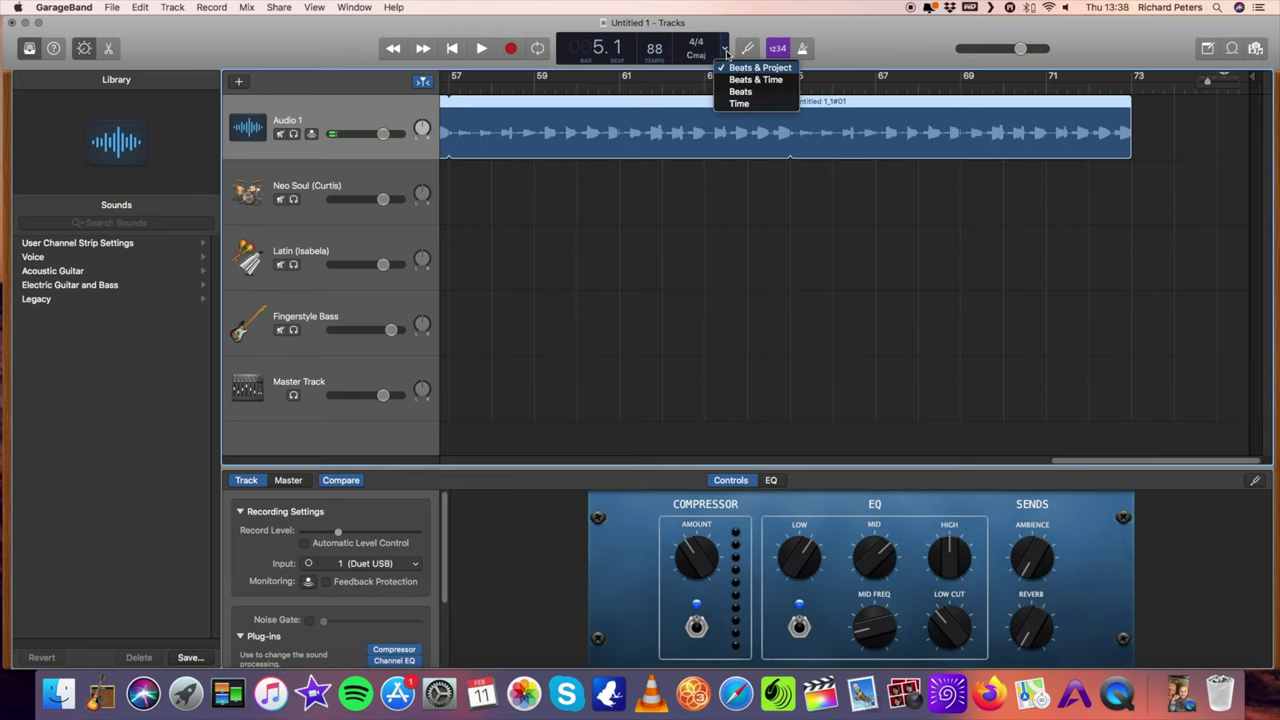
- Show the song position as time and loop the Neo Soul drum region to the guitar's end
{"action": "left_click", "coordinate": [741, 104]}
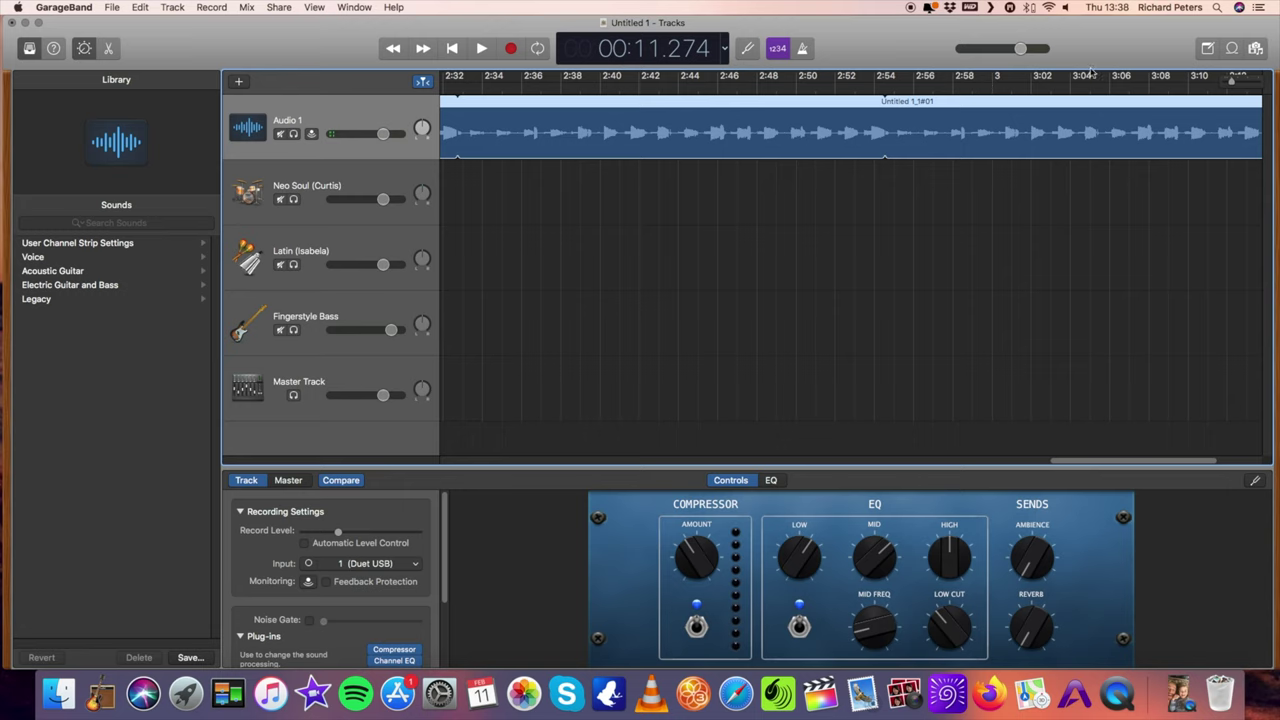
{"action": "left_click_drag", "start_coordinate": [1154, 462], "coordinate": [610, 458]}
{"action": "left_click_drag", "start_coordinate": [638, 182], "coordinate": [1107, 211]}
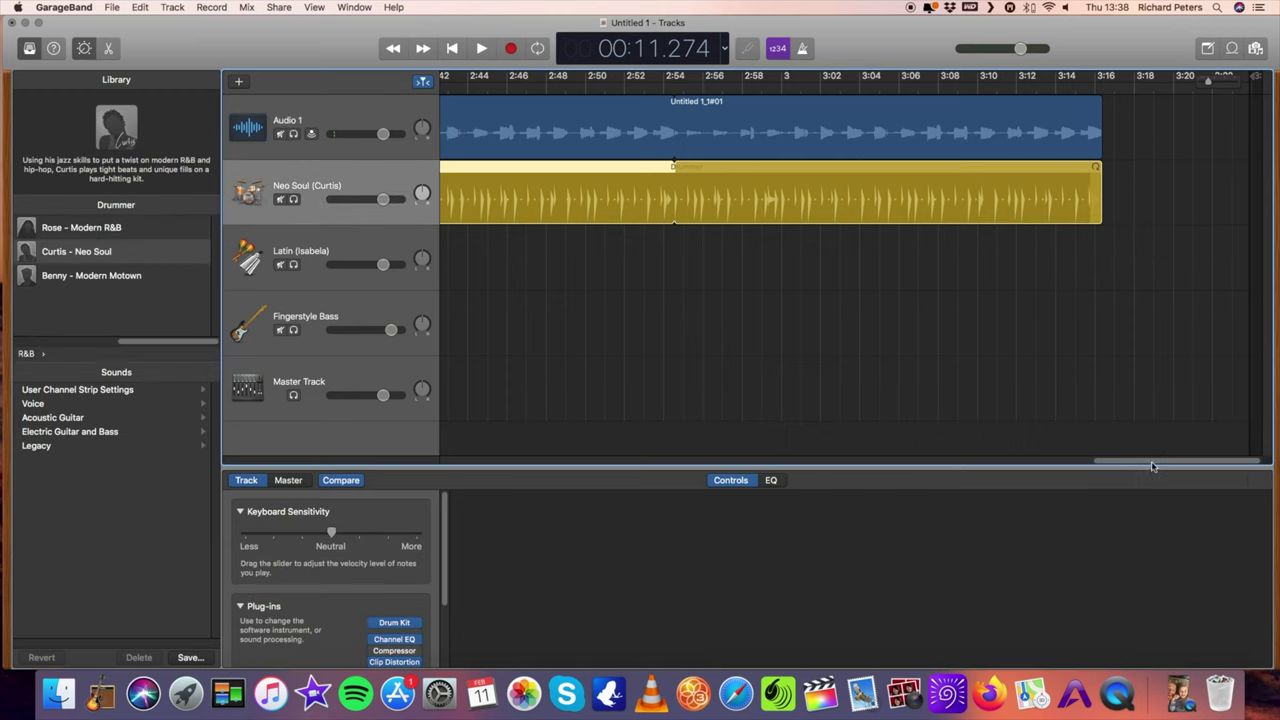
- Loop the Latin percussion and Fingerstyle Bass regions out to about 3:16
{"action": "left_click_drag", "start_coordinate": [1150, 462], "coordinate": [497, 462]}
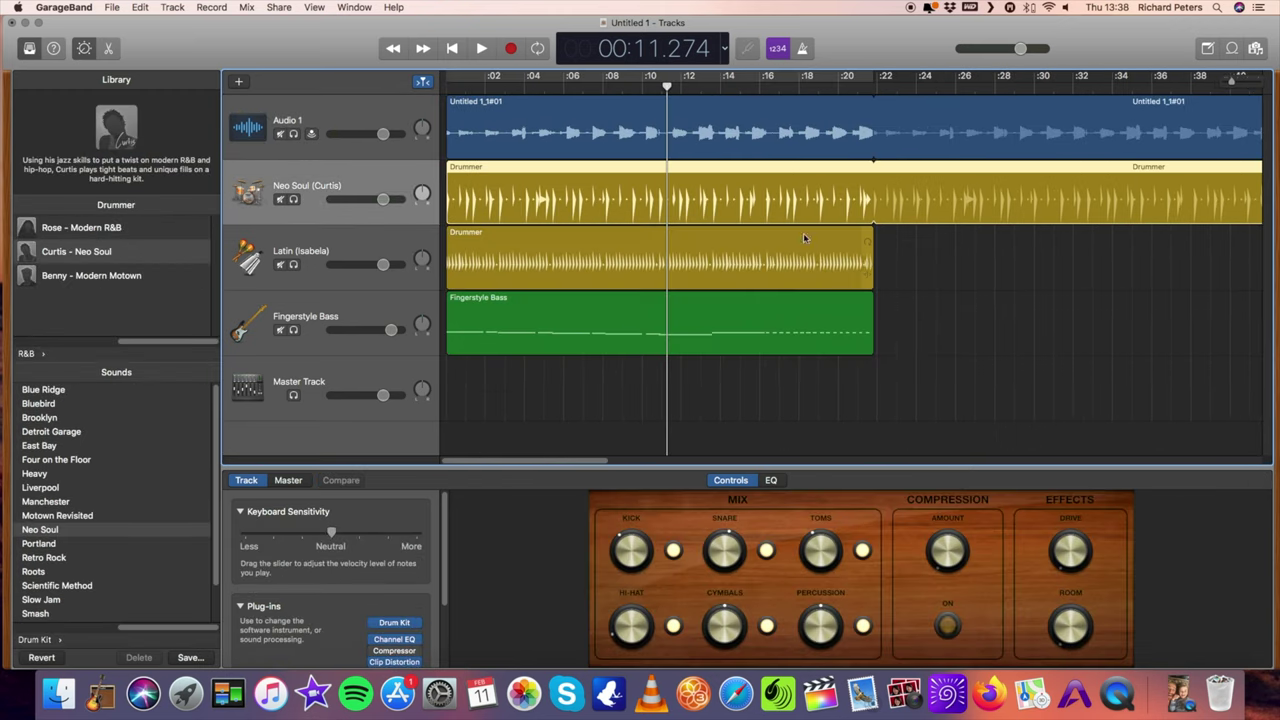
{"action": "left_click_drag", "start_coordinate": [876, 244], "coordinate": [1101, 297]}
{"action": "scroll", "coordinate": [712, 450], "scroll_direction": "left", "scroll_amount": 15}
{"action": "scroll", "coordinate": [712, 450], "scroll_direction": "left", "scroll_amount": 10}
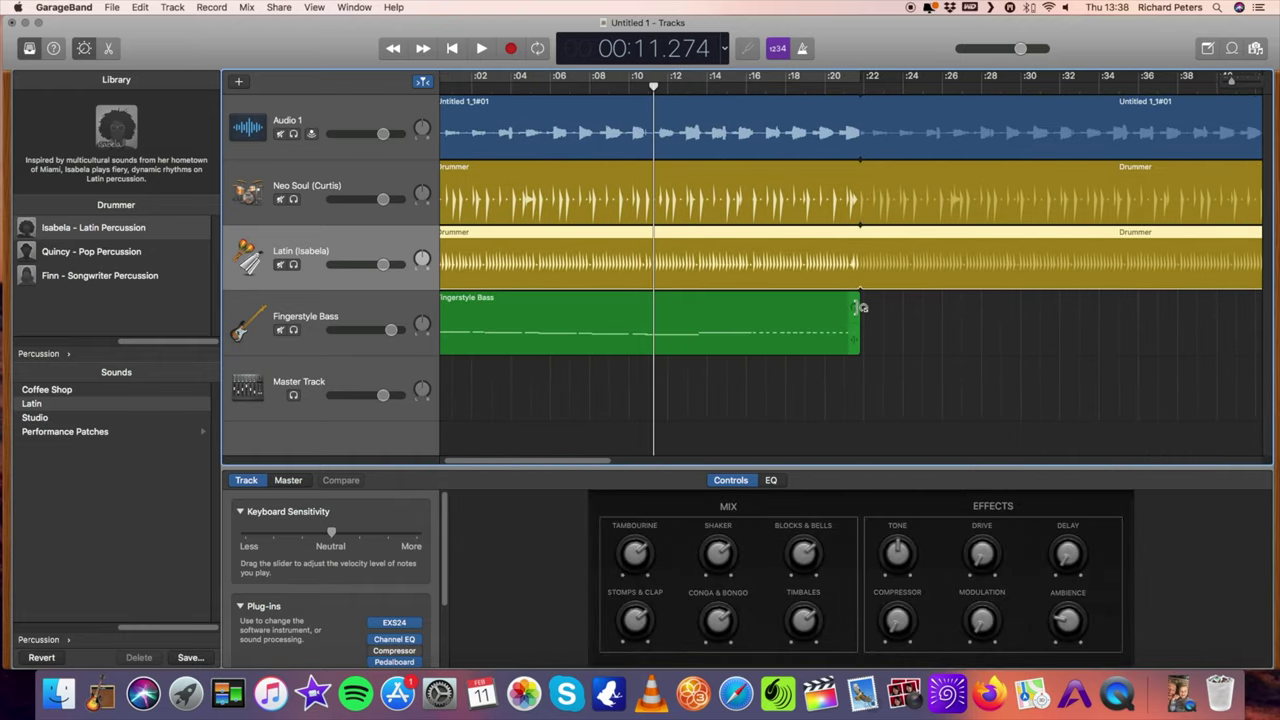
{"action": "left_click_drag", "start_coordinate": [860, 310], "coordinate": [1105, 349]}
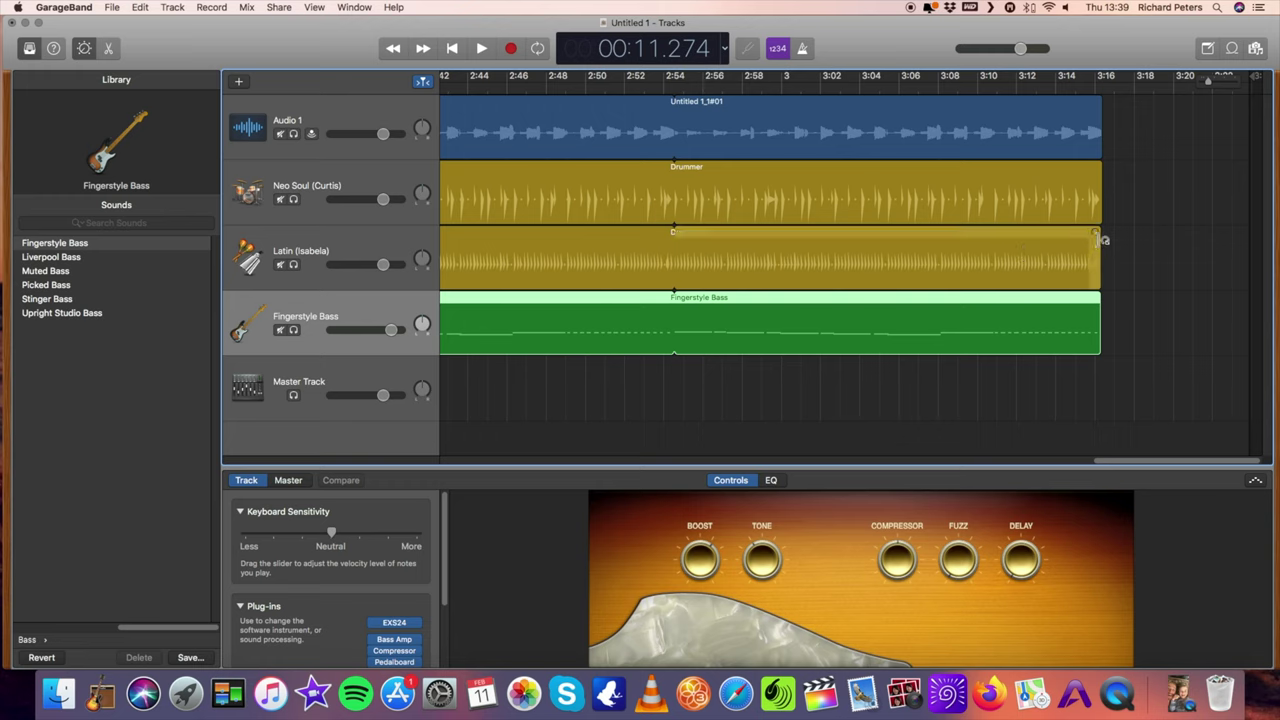
- Export the song to the Desktop as a 24-bit AIFF file named jamtrackwalkthrough
{"action": "left_click", "coordinate": [113, 8]}
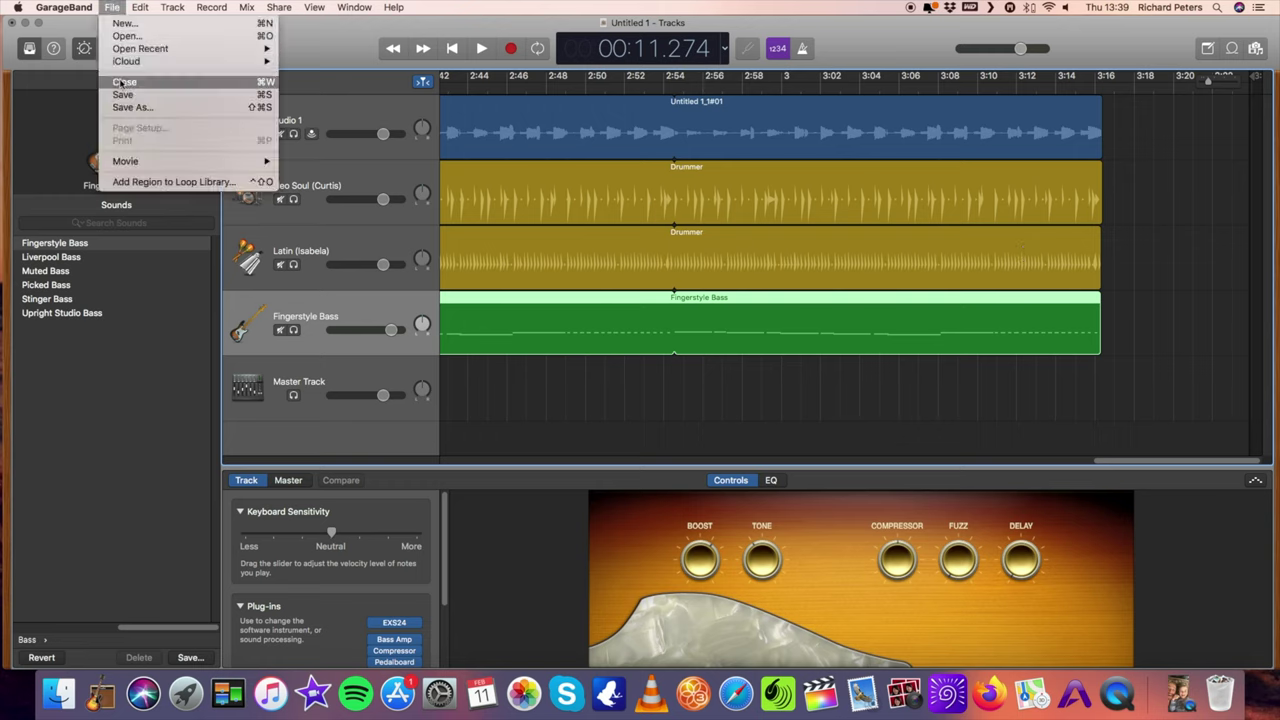
{"action": "left_click", "coordinate": [300, 50]}
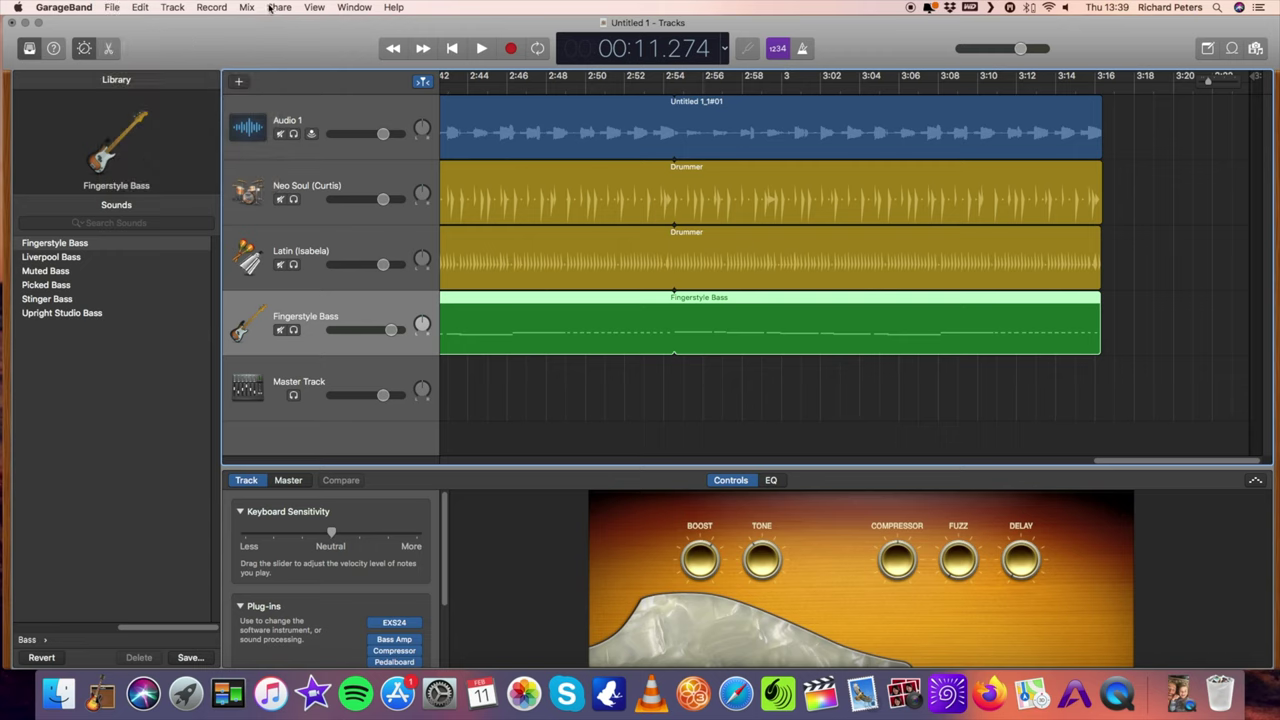
{"action": "left_click", "coordinate": [279, 8]}
{"action": "left_click", "coordinate": [310, 116]}
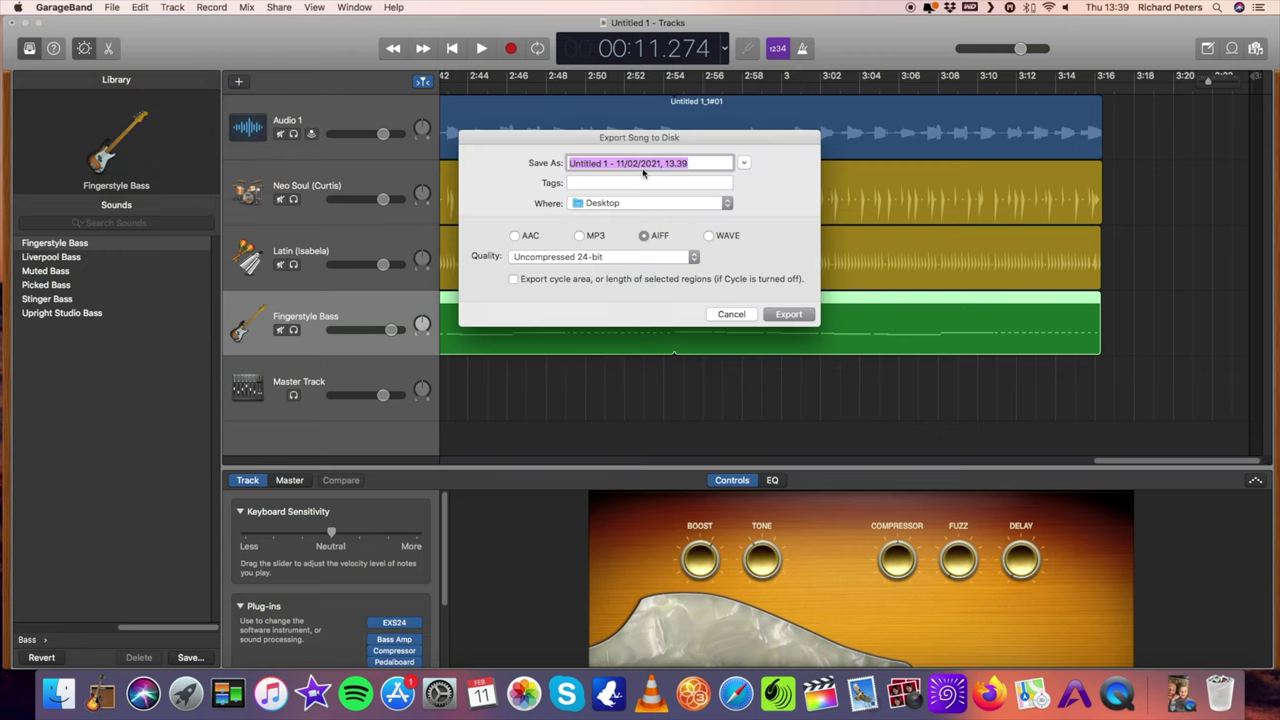
{"action": "key", "text": "BackSpace"}
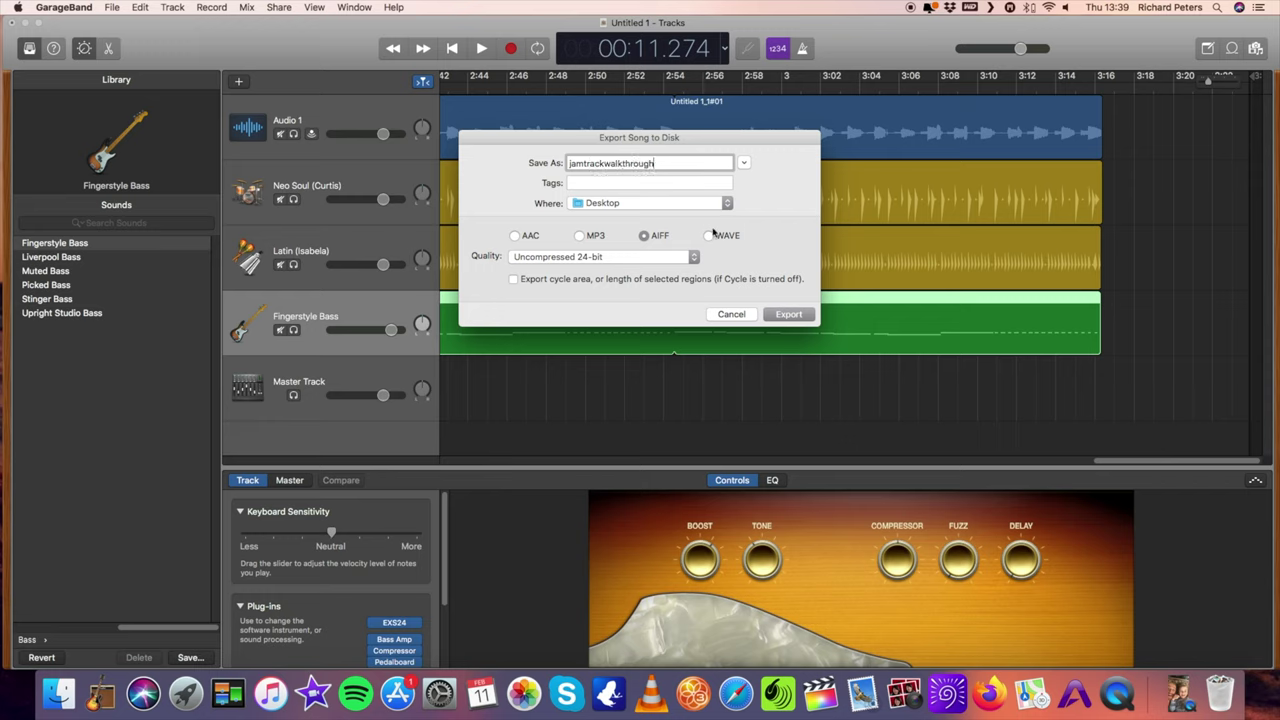
{"action": "left_click", "coordinate": [789, 314]}
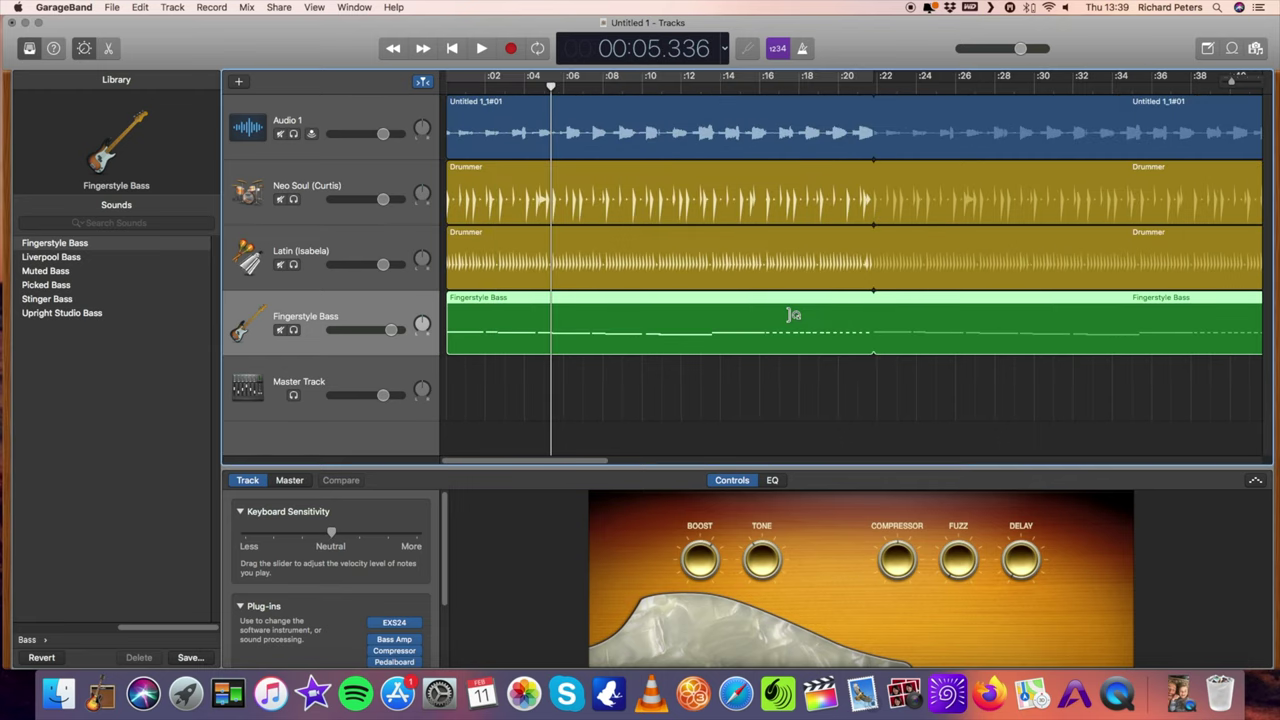